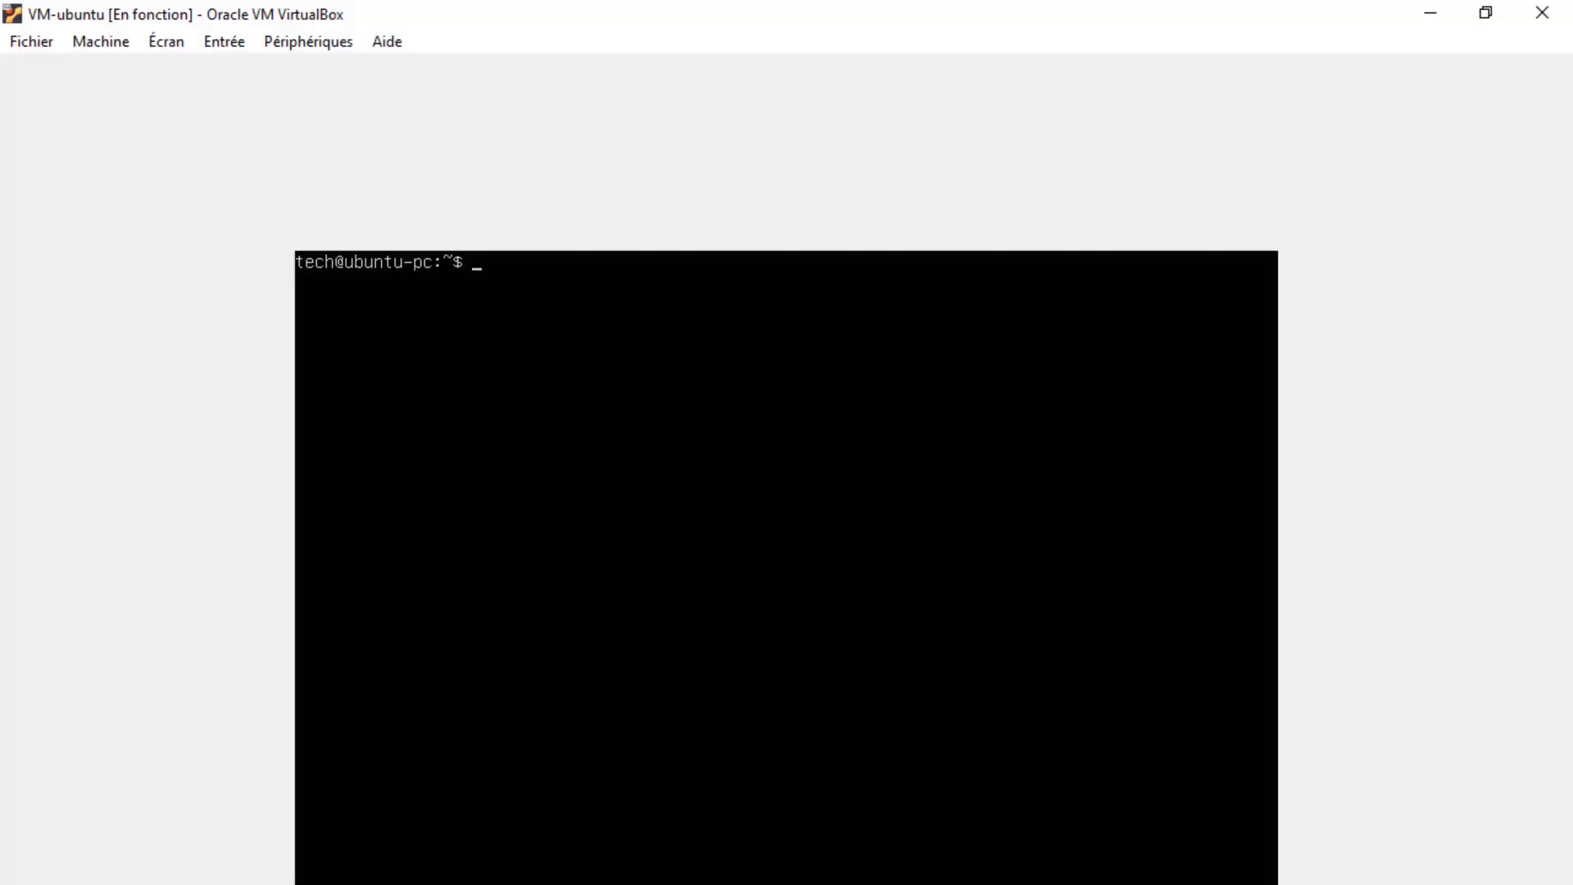
List the network interfaces of the VM-ubuntu machine with ip a and test its internet connection by pinging 8.8.8.8.
text(ip a)
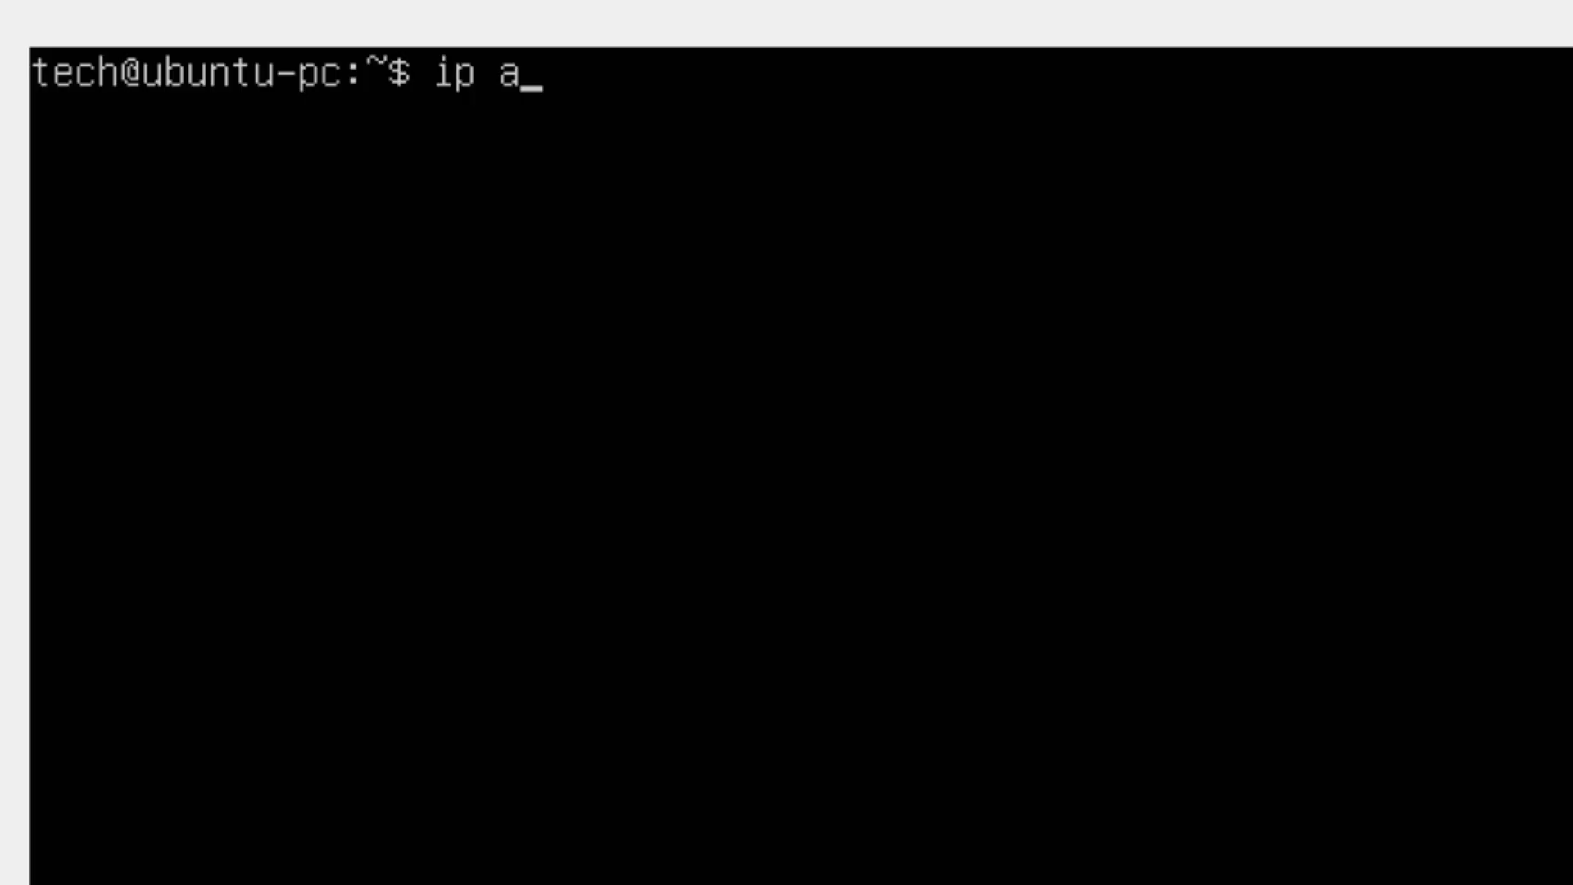
key(Return)
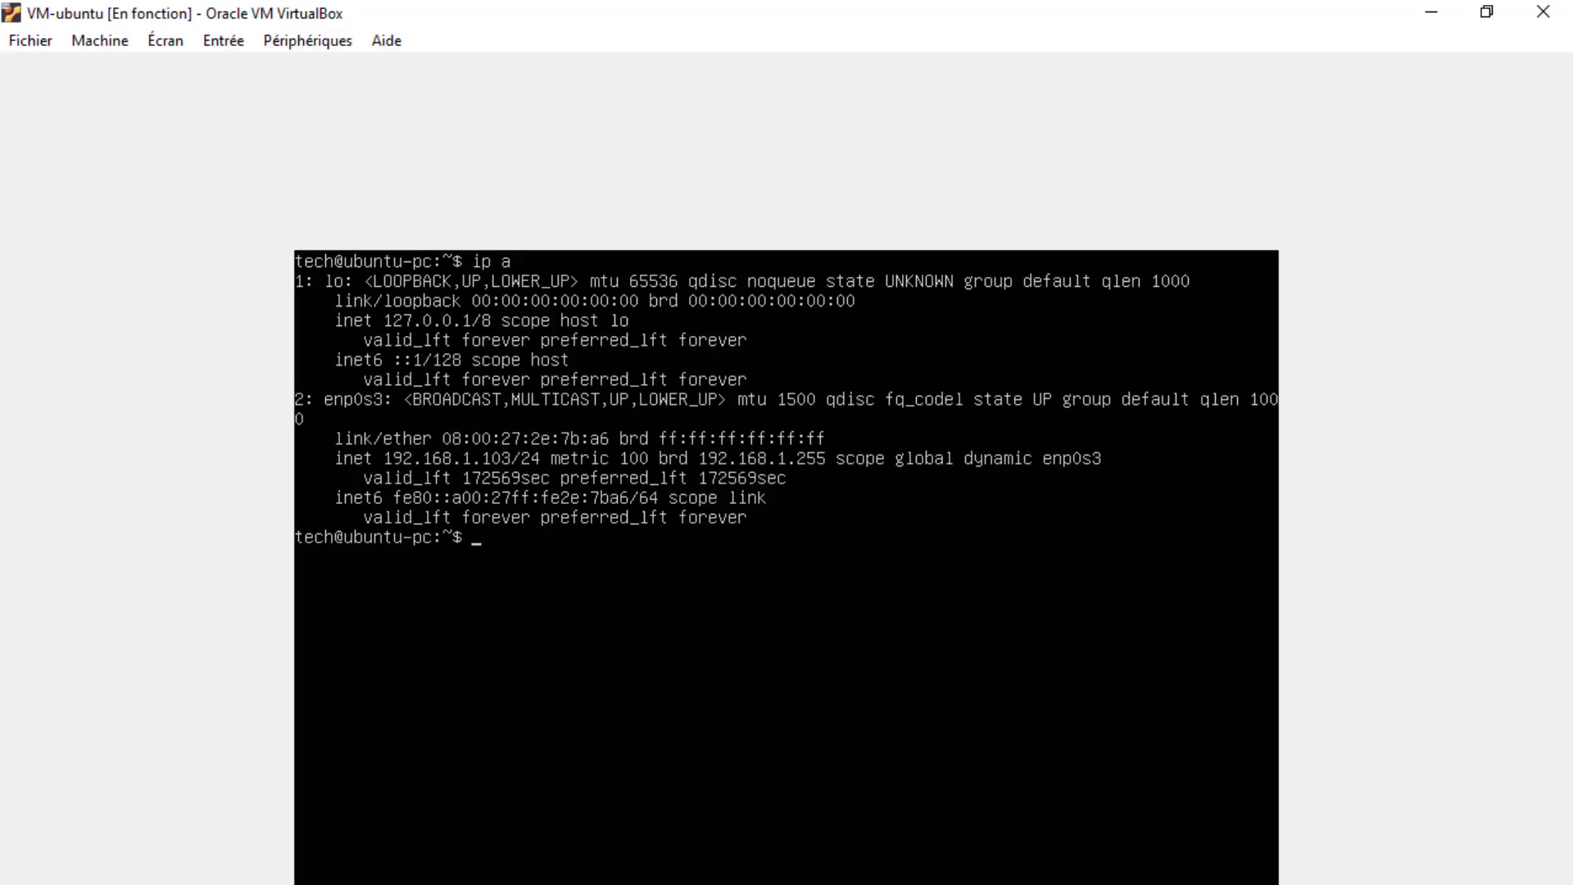
text(pin)
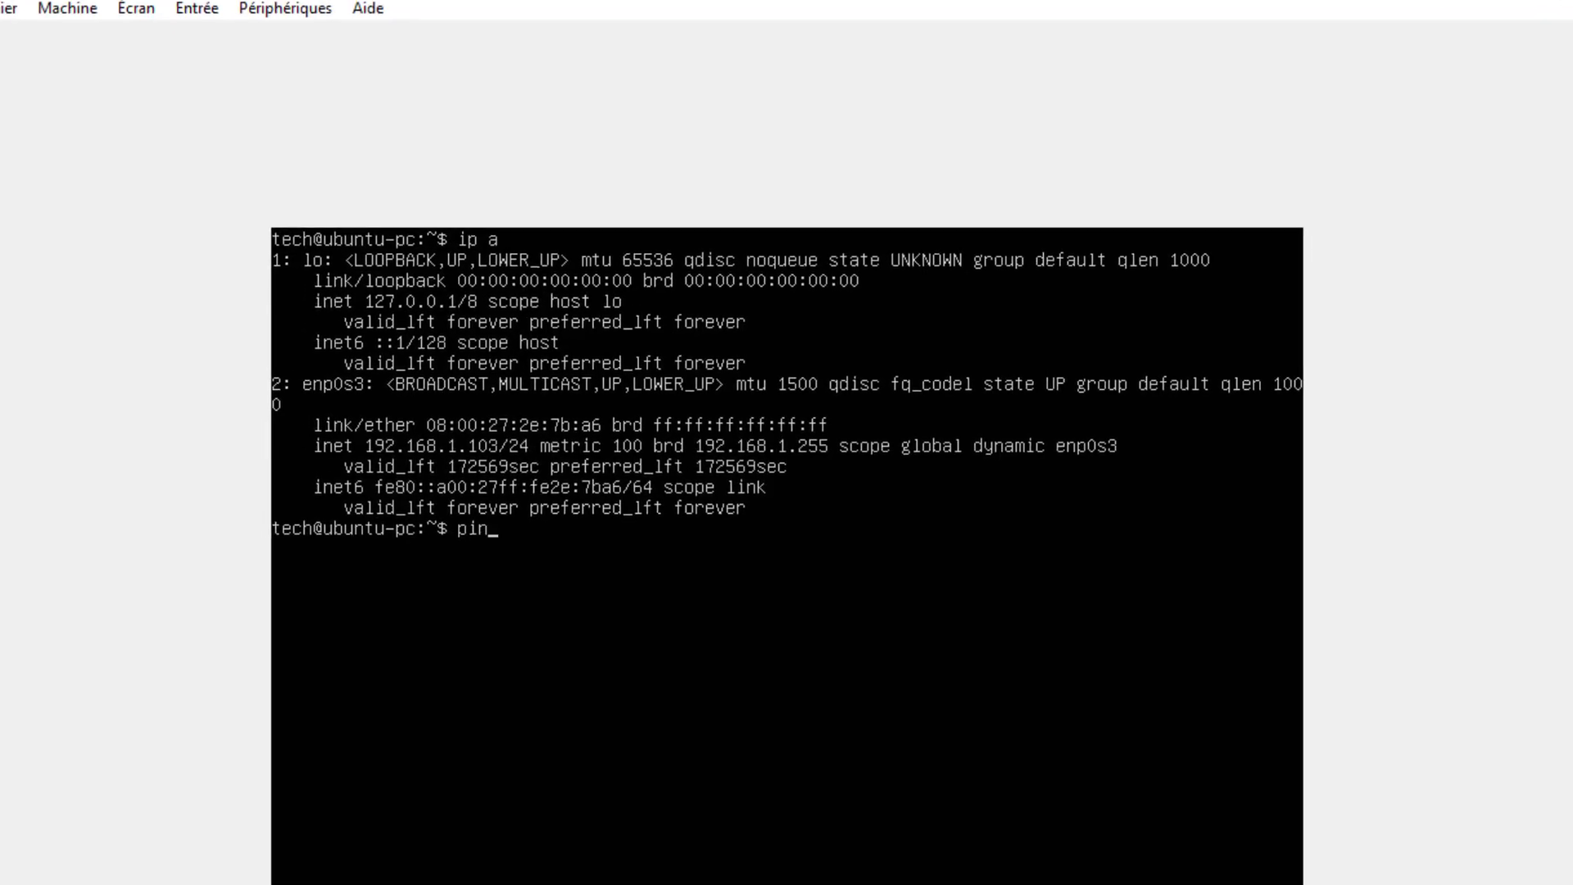
text(g )
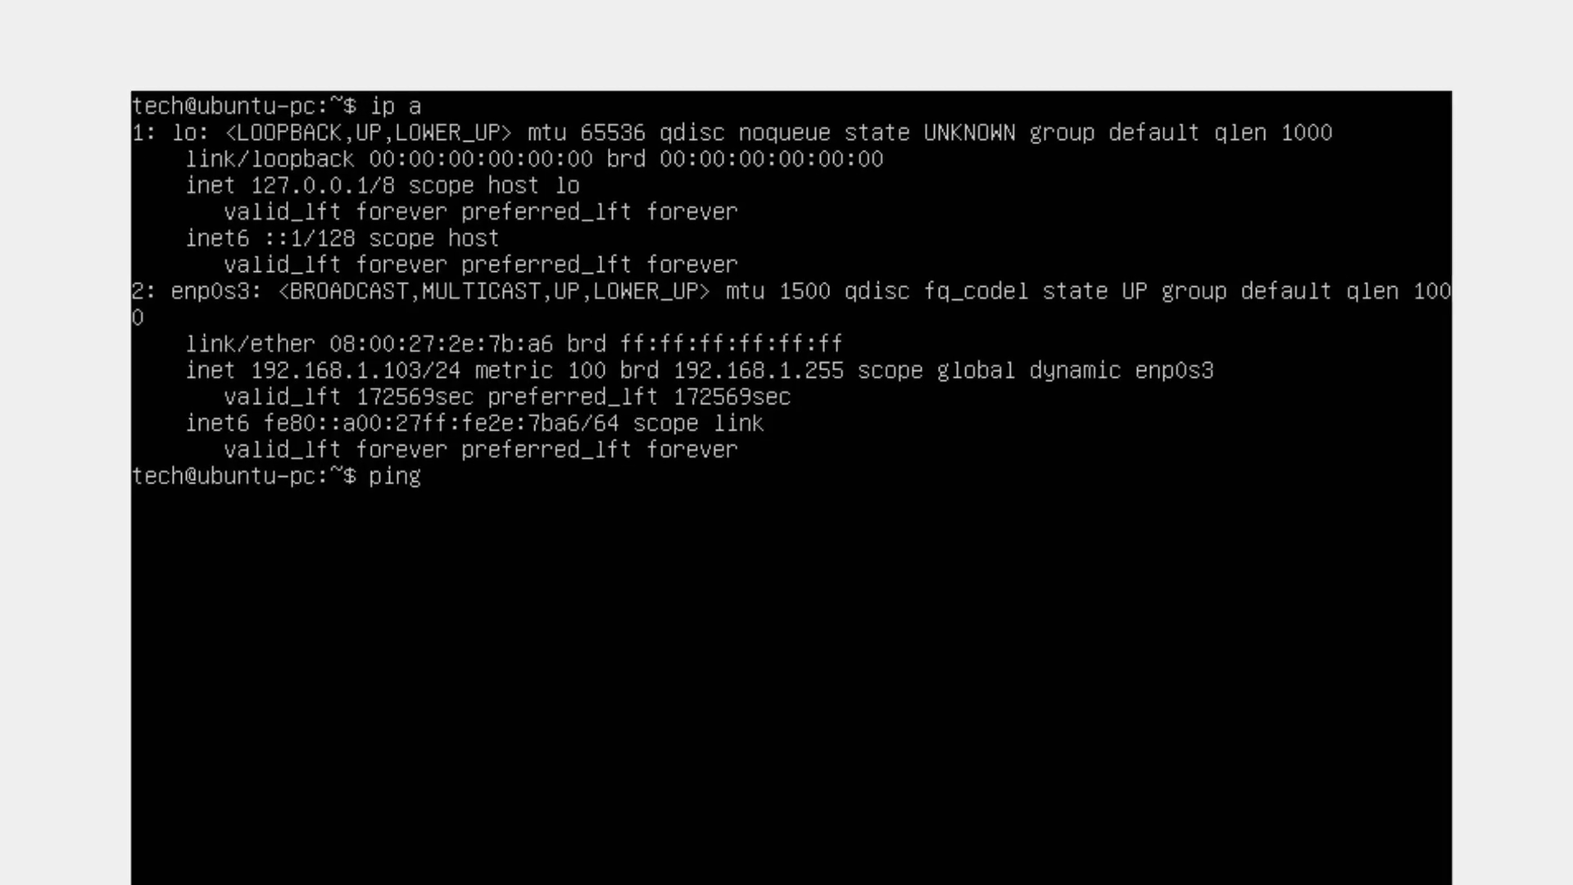
text(8.8.8.8)
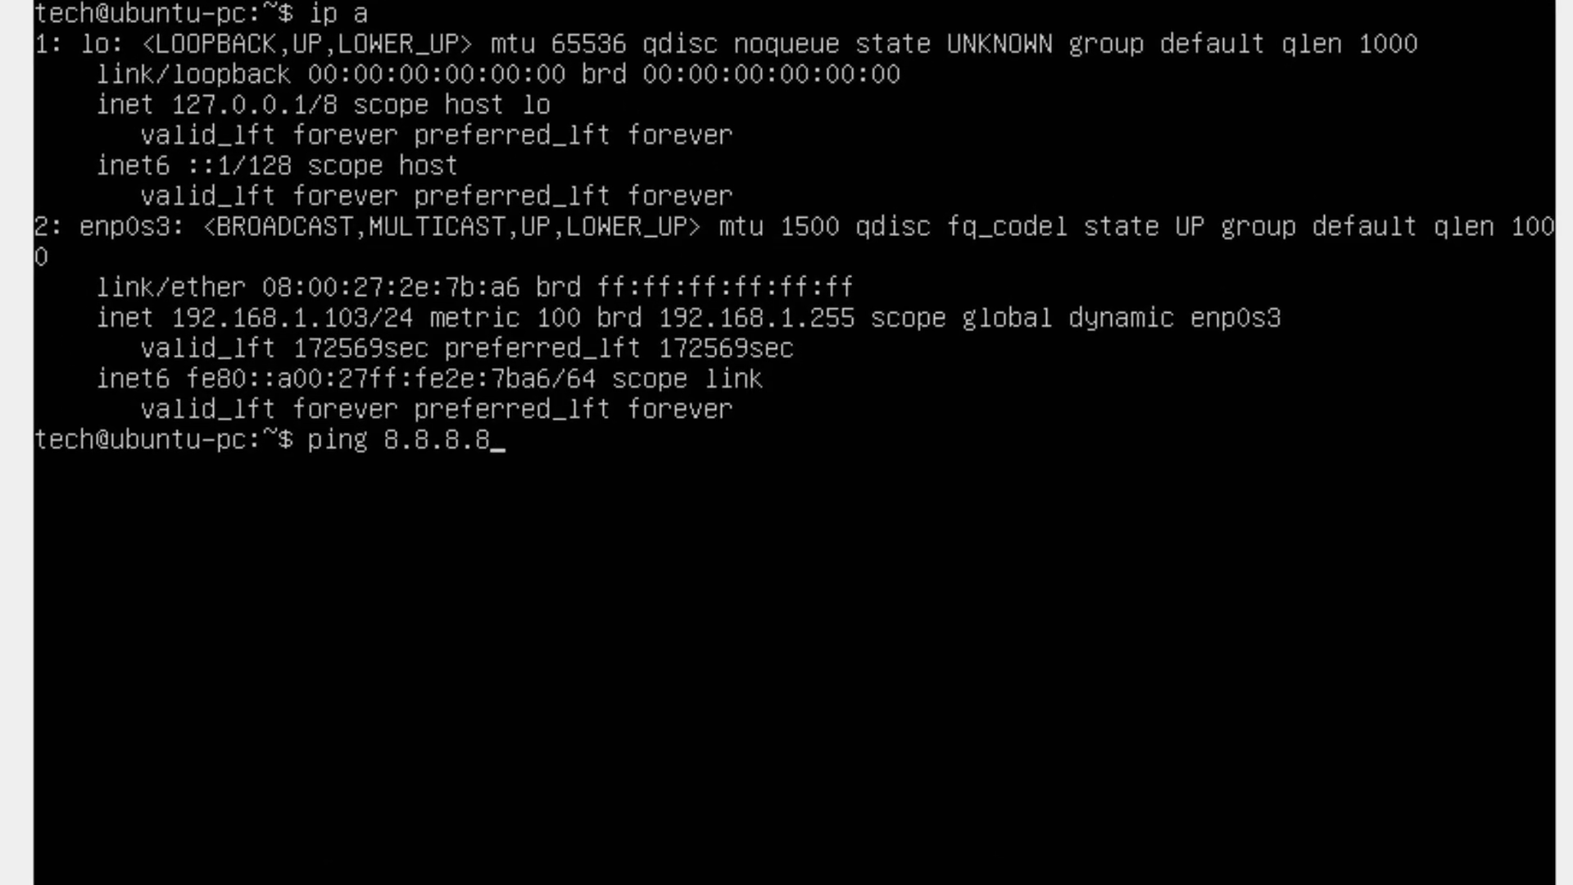
key(Return)
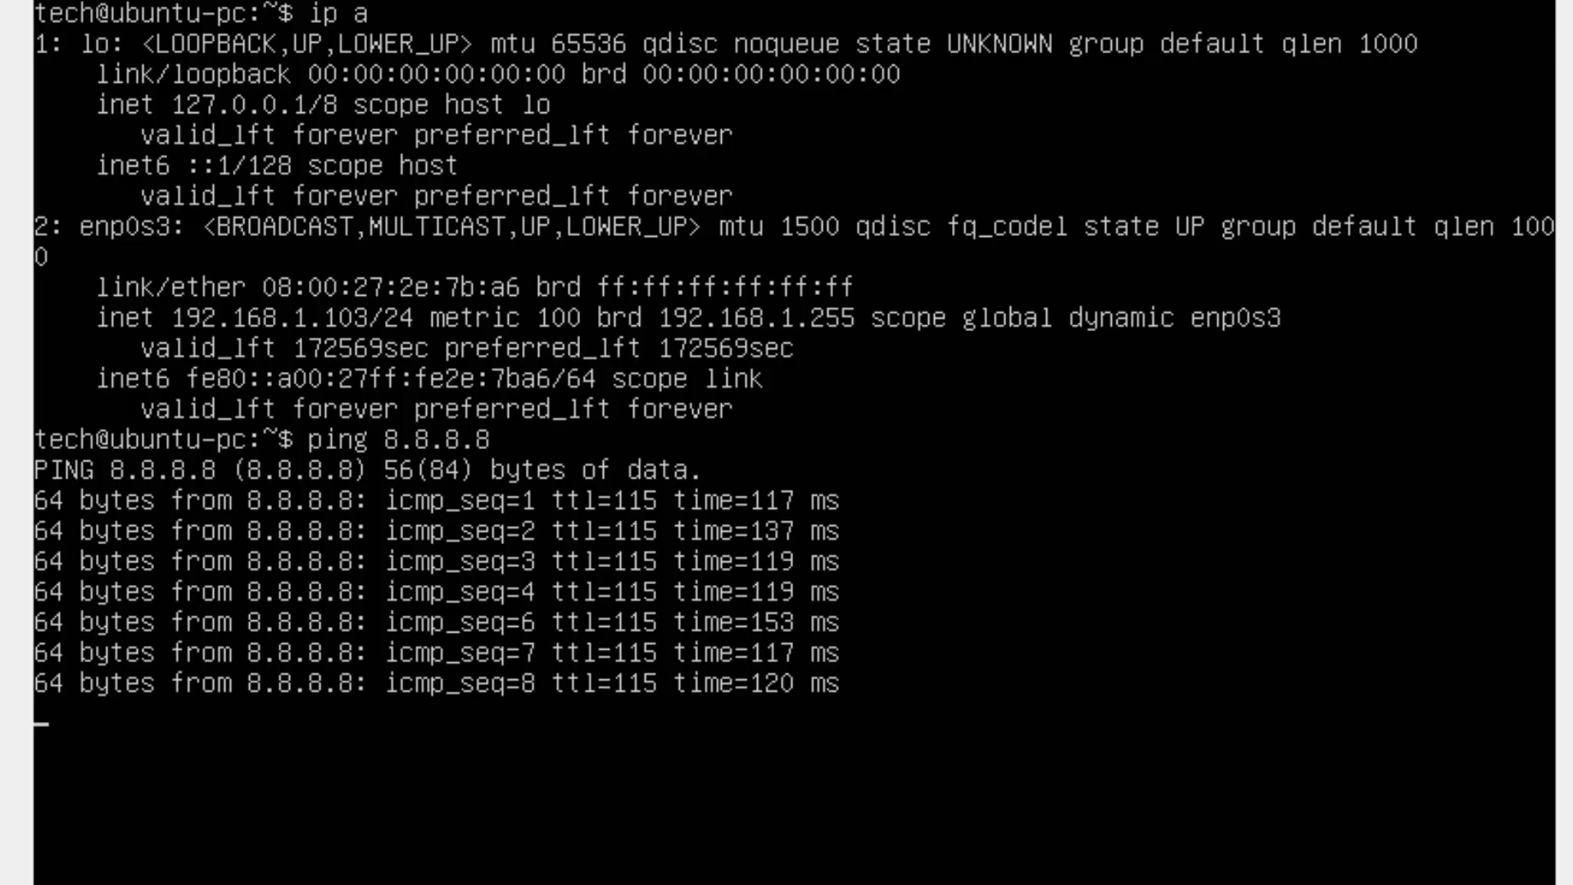
key(ctrl+c)
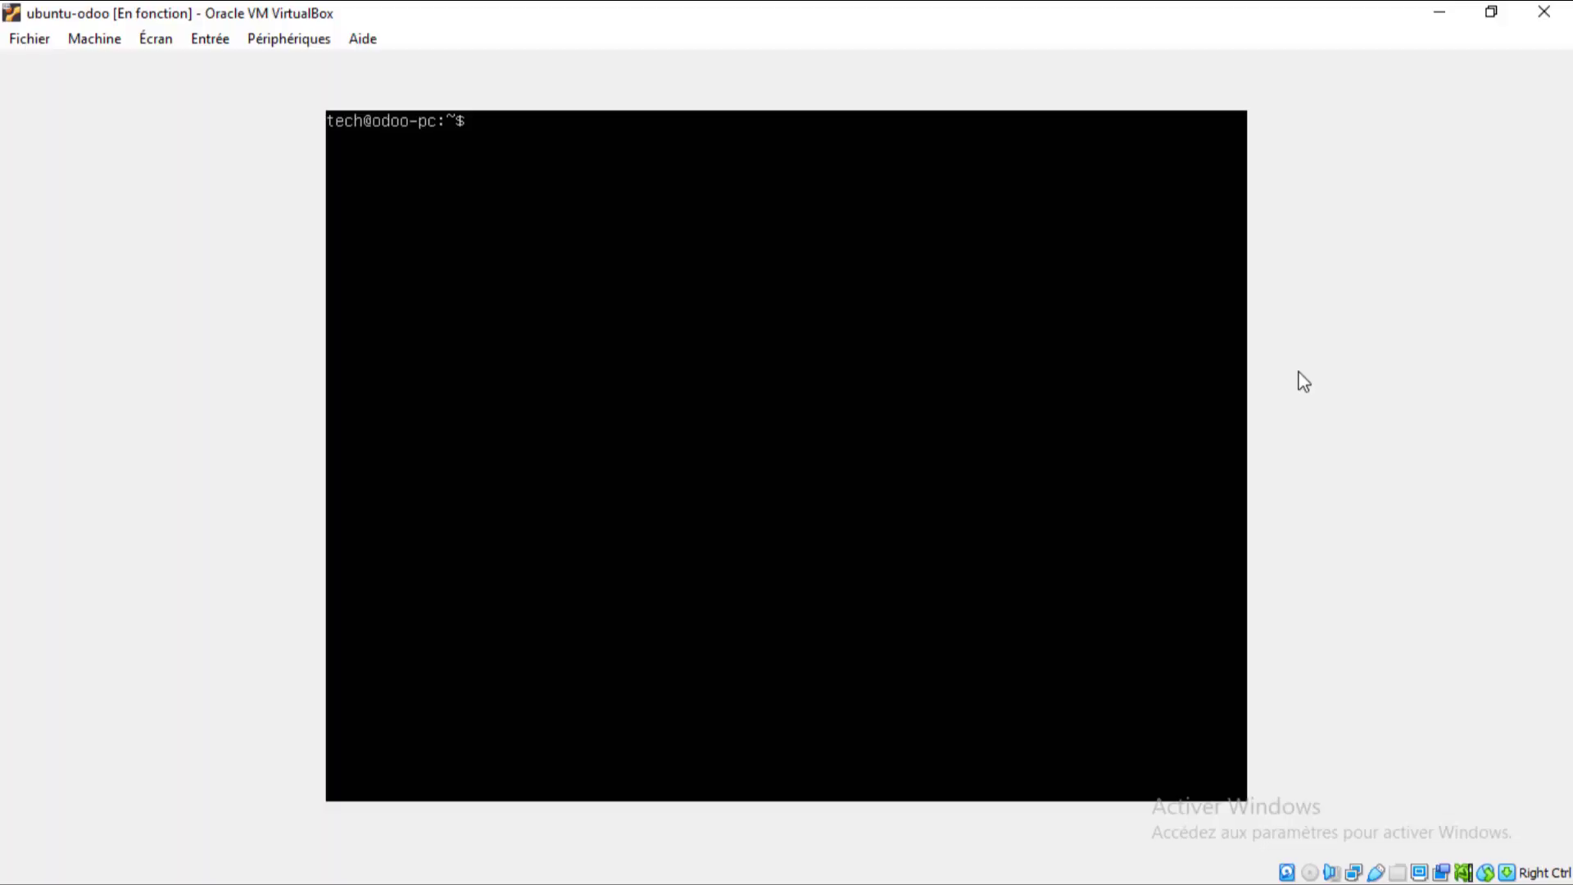
On the ubuntu-odoo machine, list the network interfaces with ip a and test the internet connection by pinging 8.8.8.8.
text(ip a)
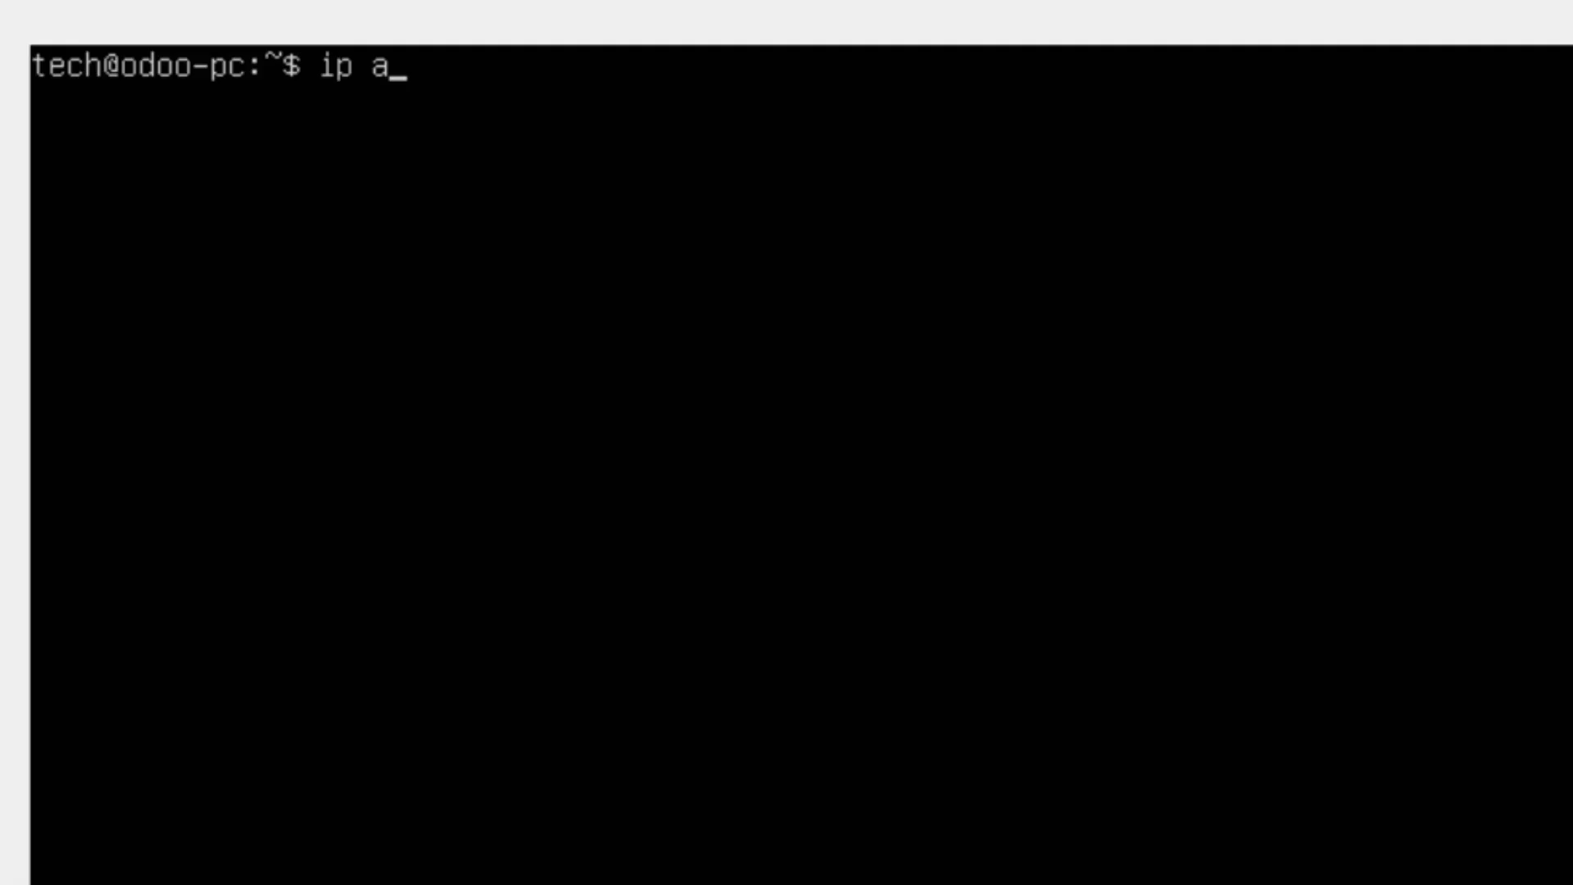
key(Return)
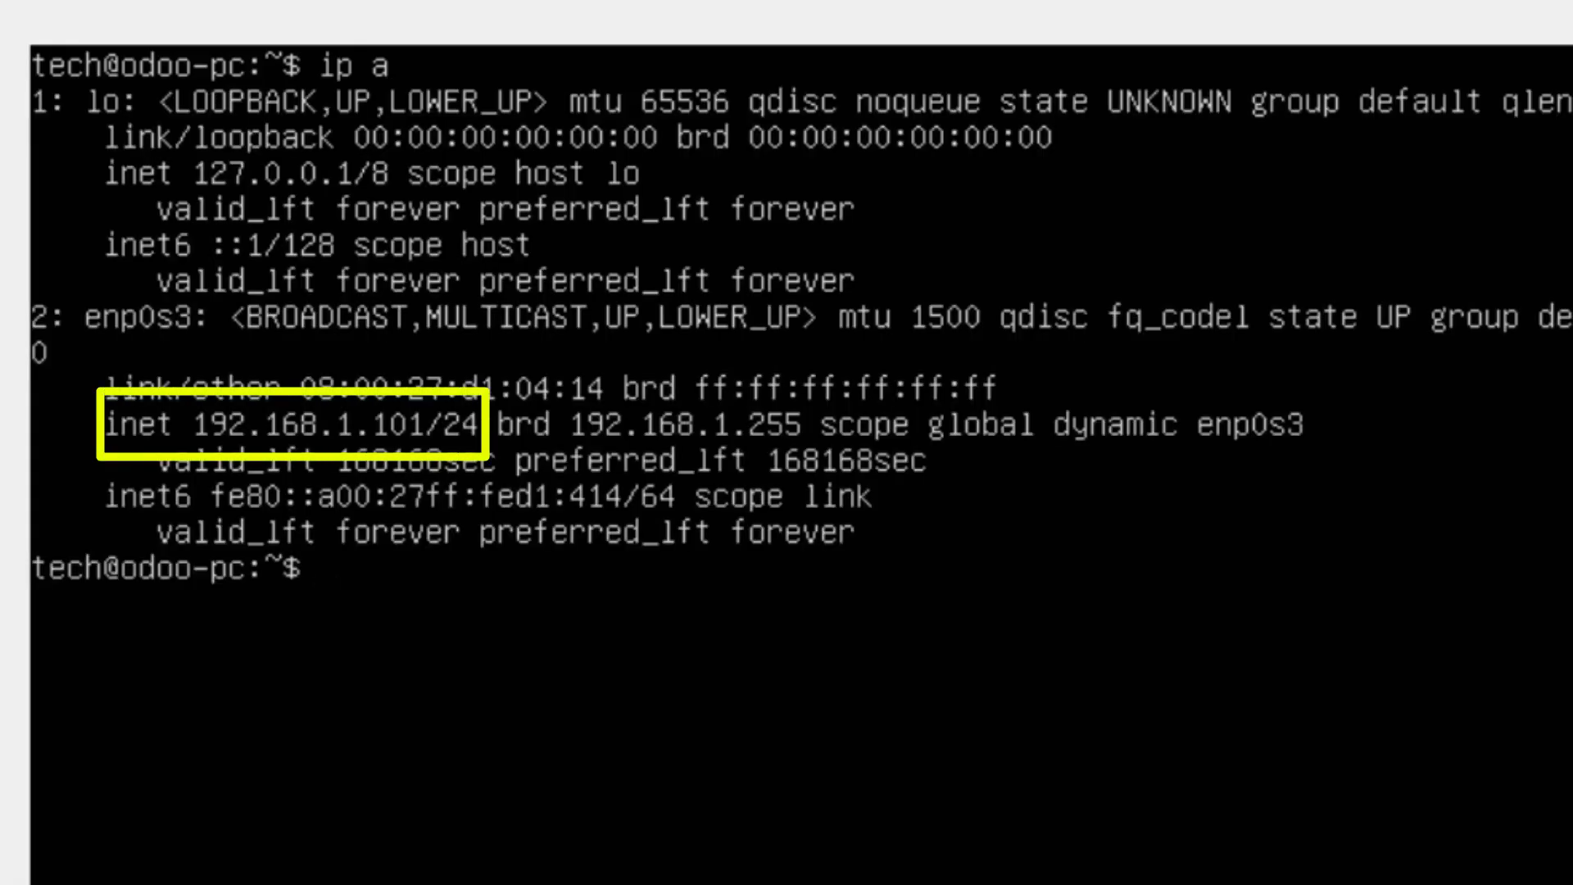
key(ctrl+l)
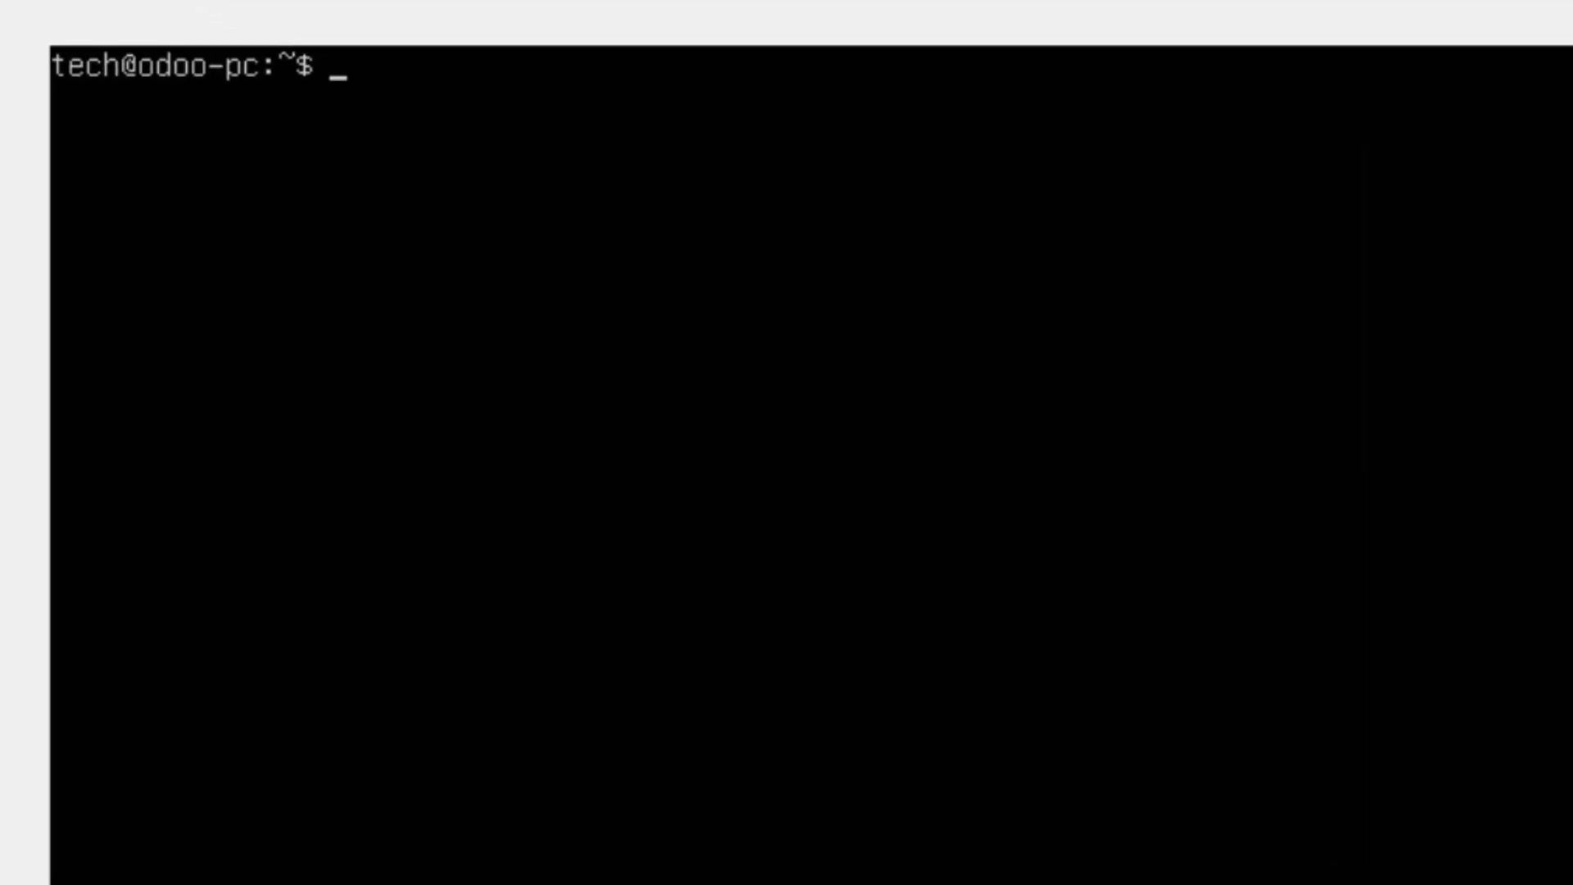
text(ping 8.8.8.8)
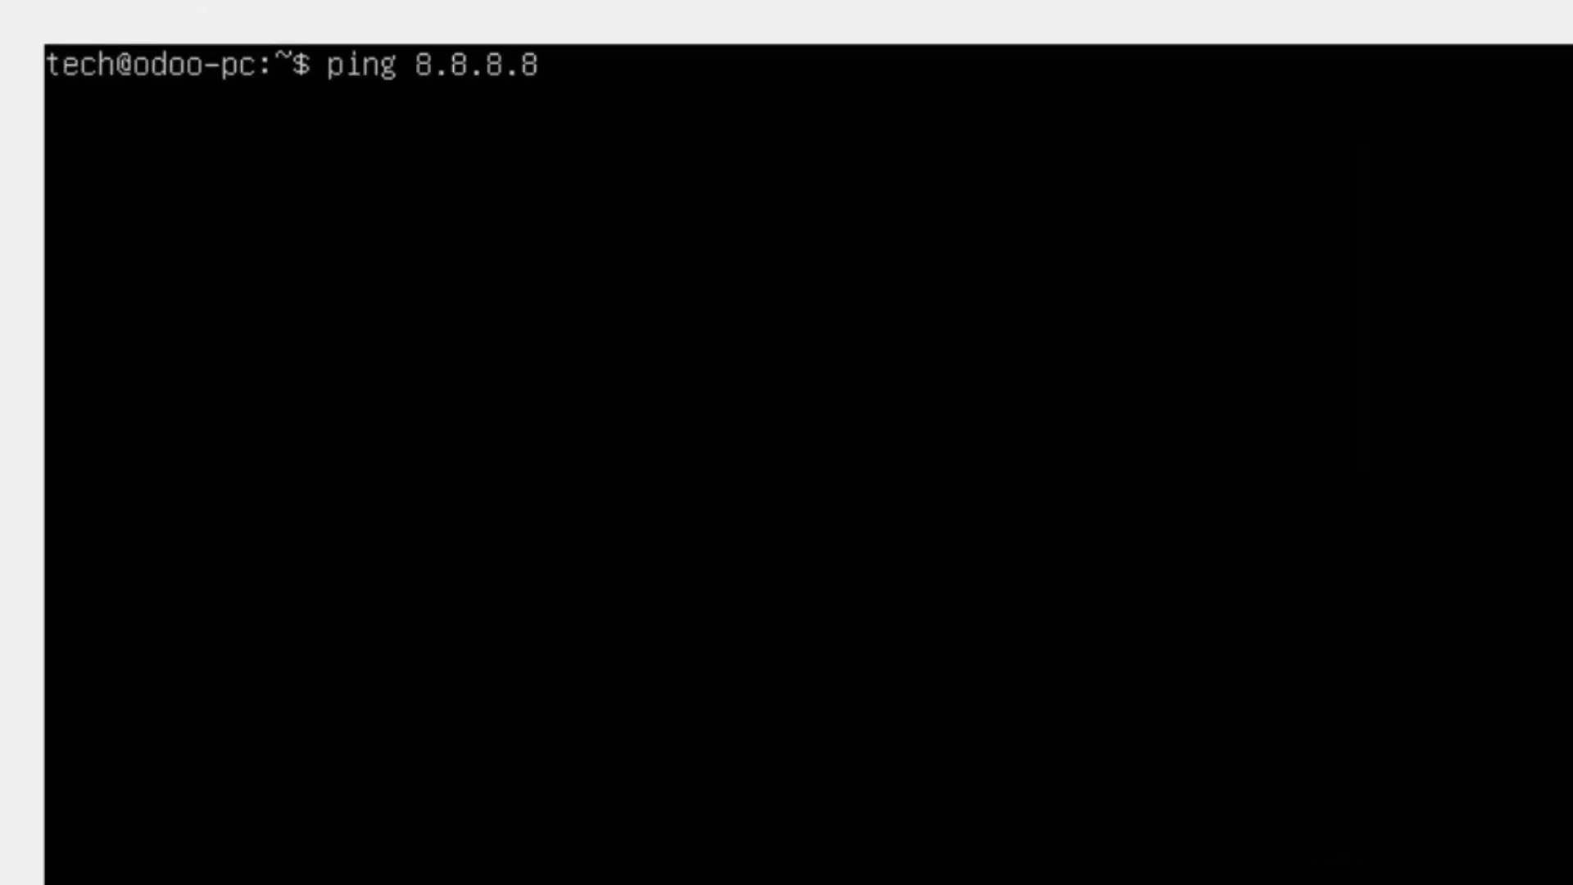
key(Return)
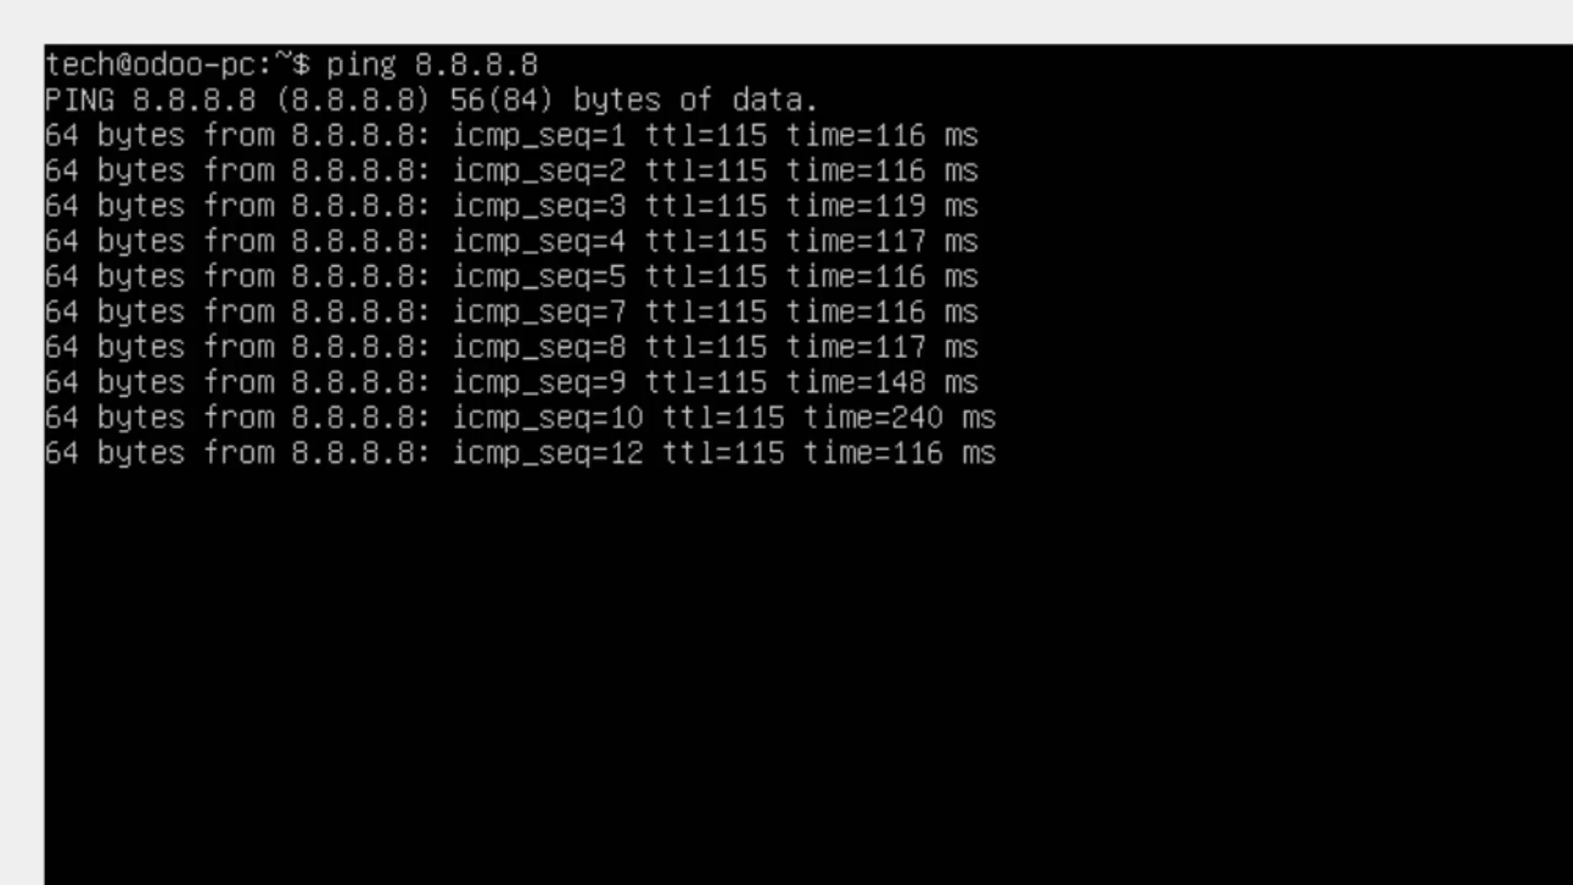
key(ctrl+c)
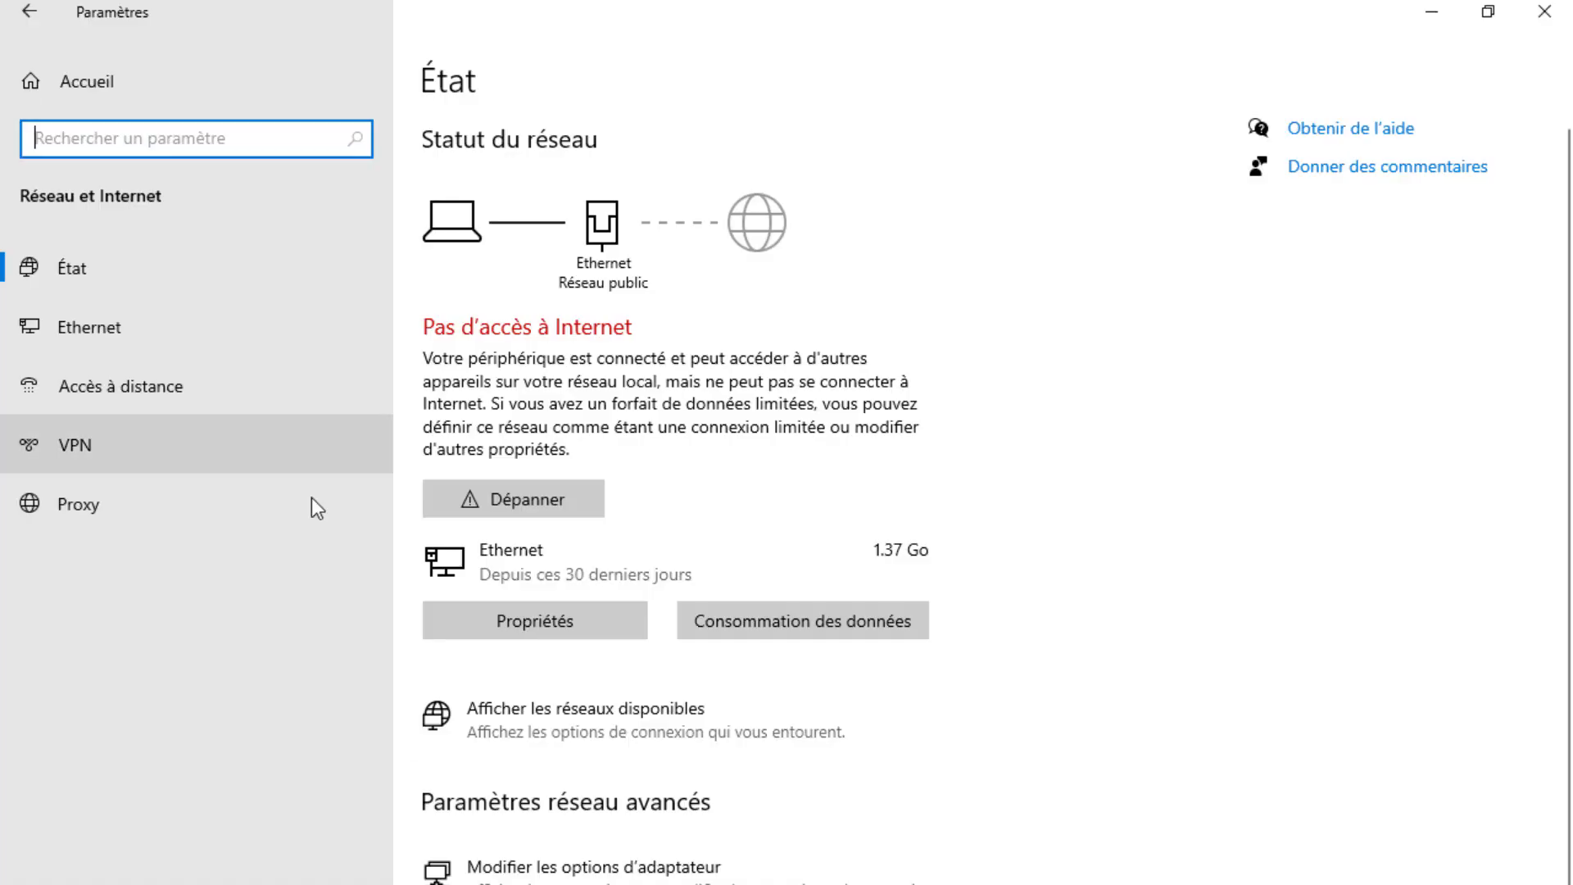
View the connection details of the Windows machine's Ethernet adapter, and close the network windows.
click(88, 327)
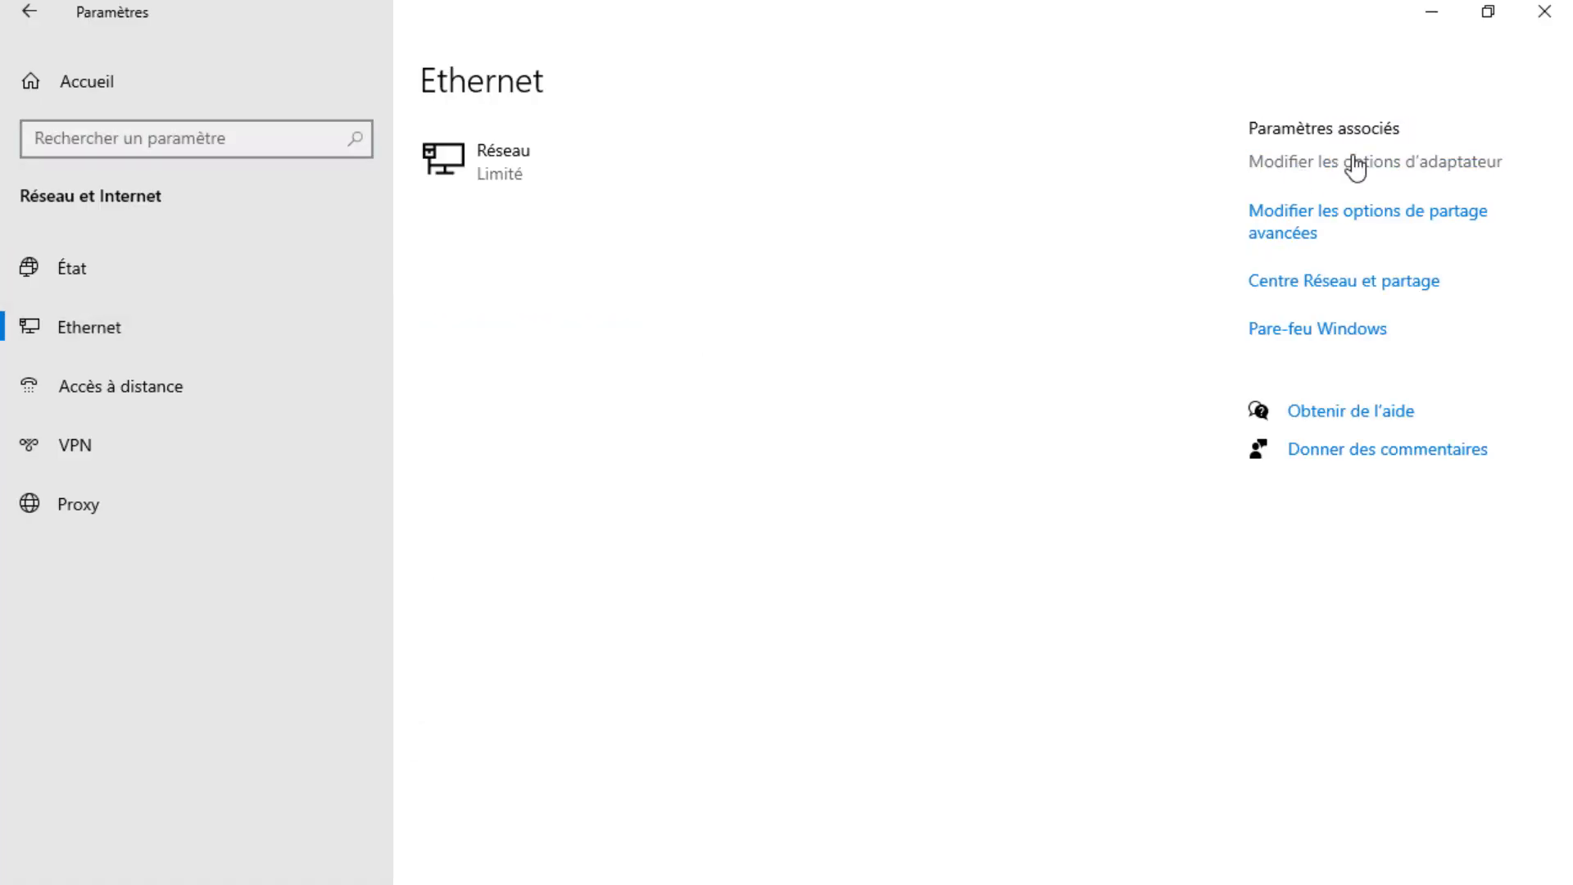
click(1356, 161)
right_click(480, 370)
click(517, 408)
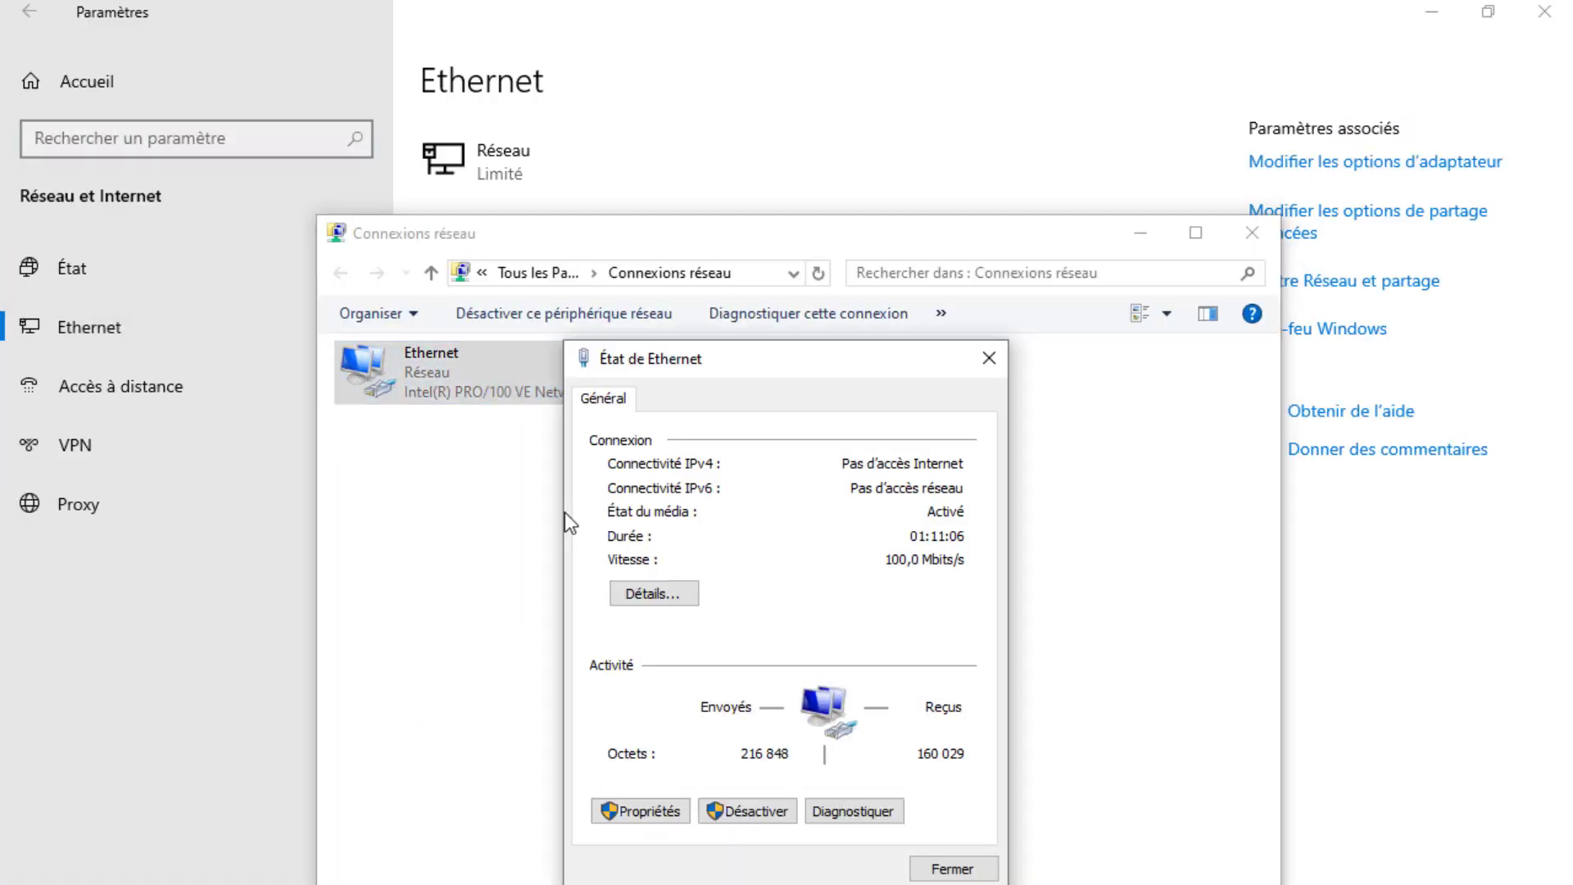
click(648, 593)
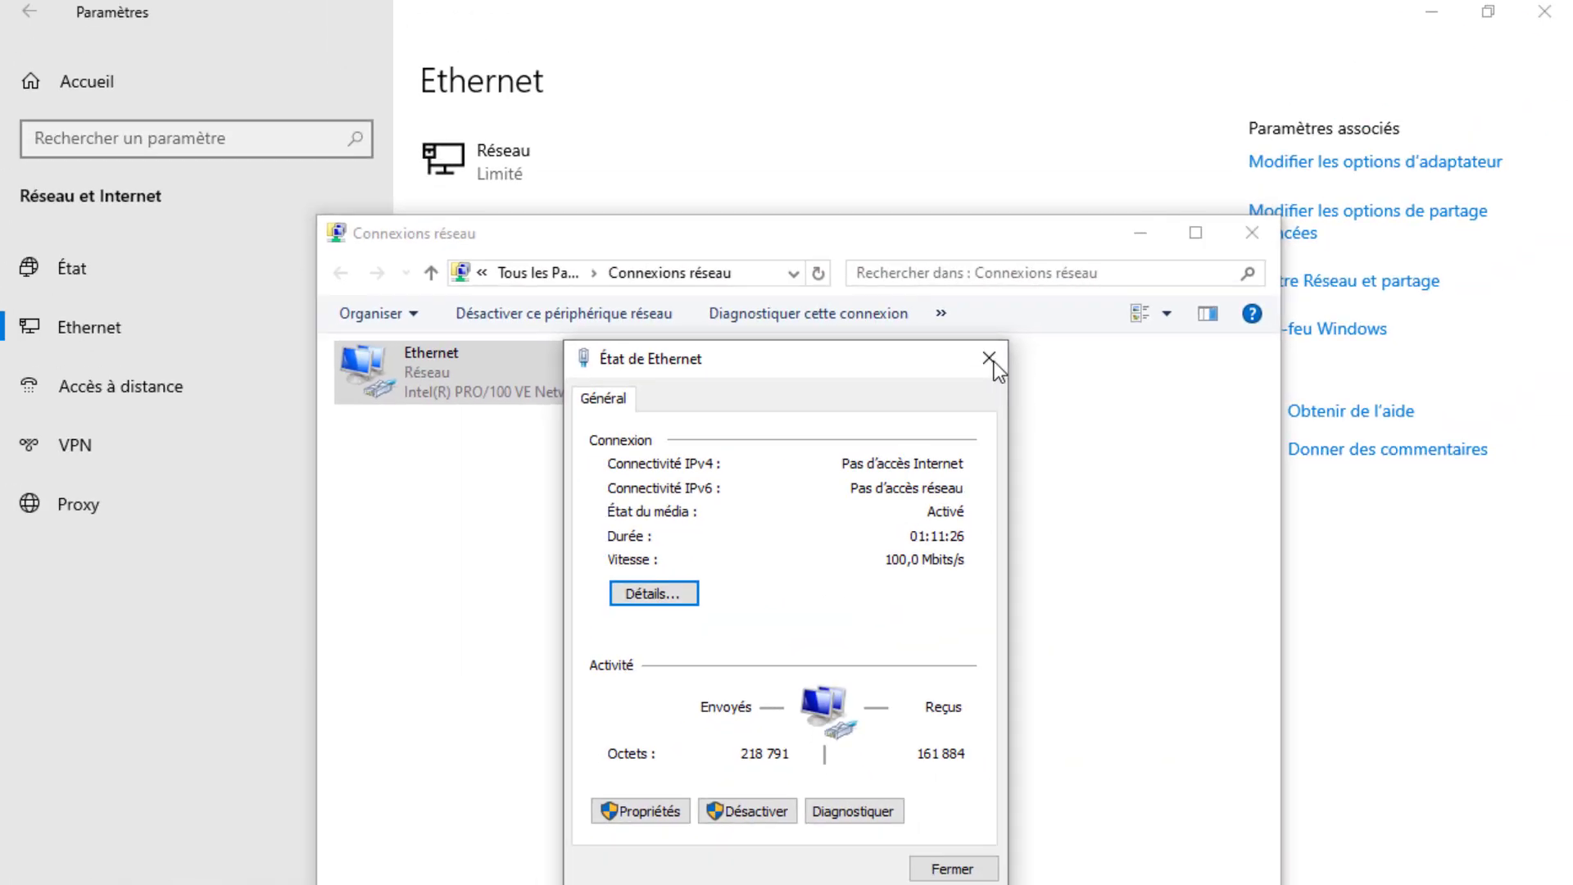
click(989, 359)
click(1253, 234)
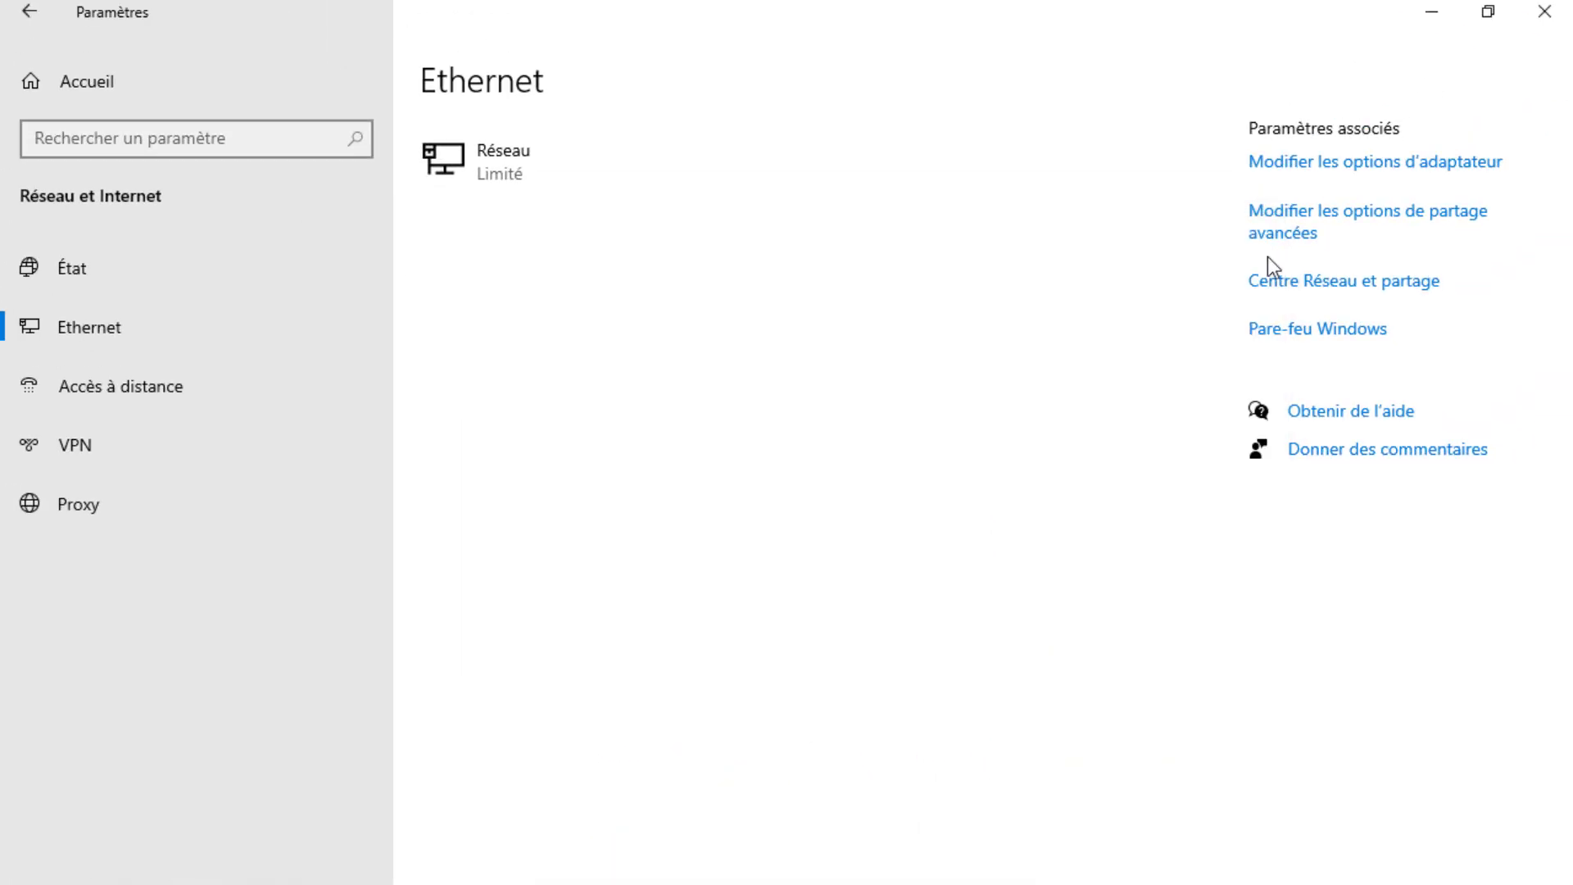
click(1539, 13)
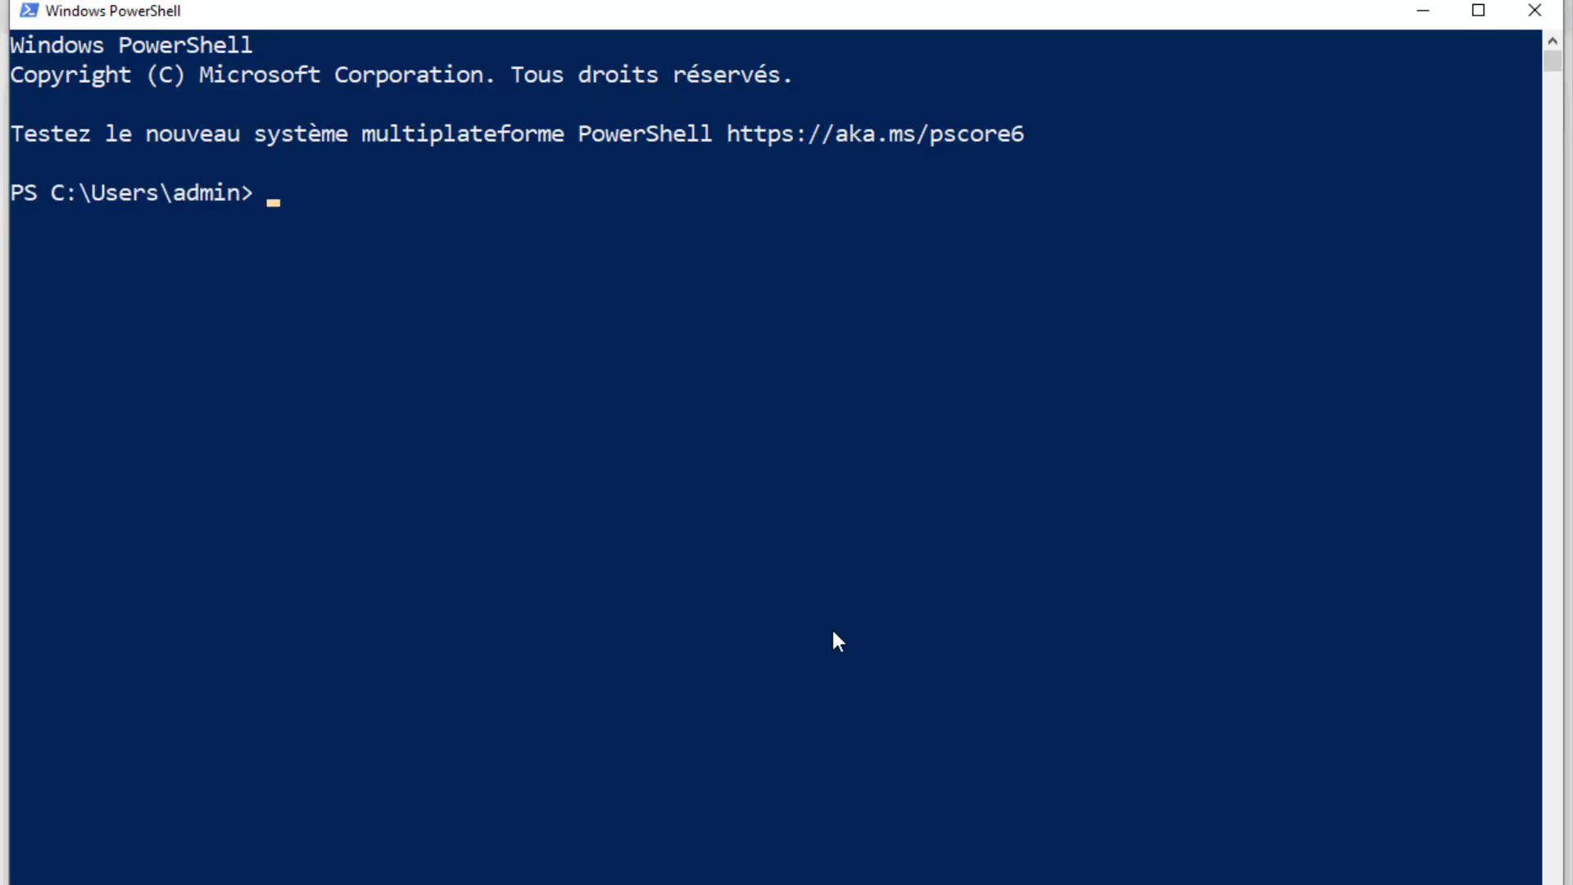
In Windows PowerShell, ping 192.168.1.103 and 192.168.1.101 to test the connection to both Ubuntu machines.
text(p)
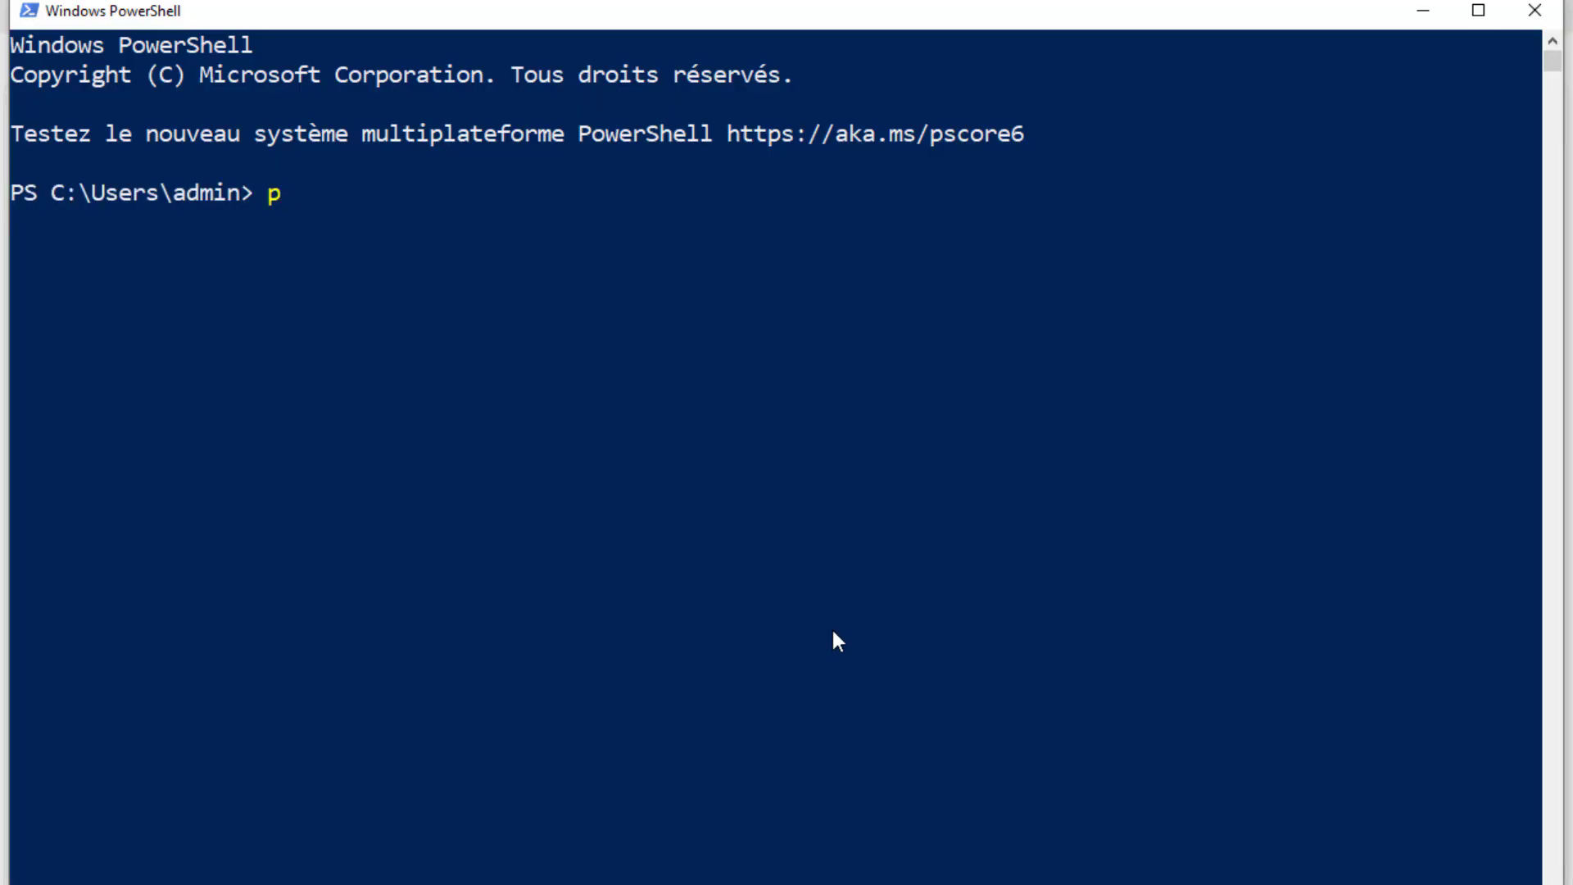
text(ing 192.168.1.103)
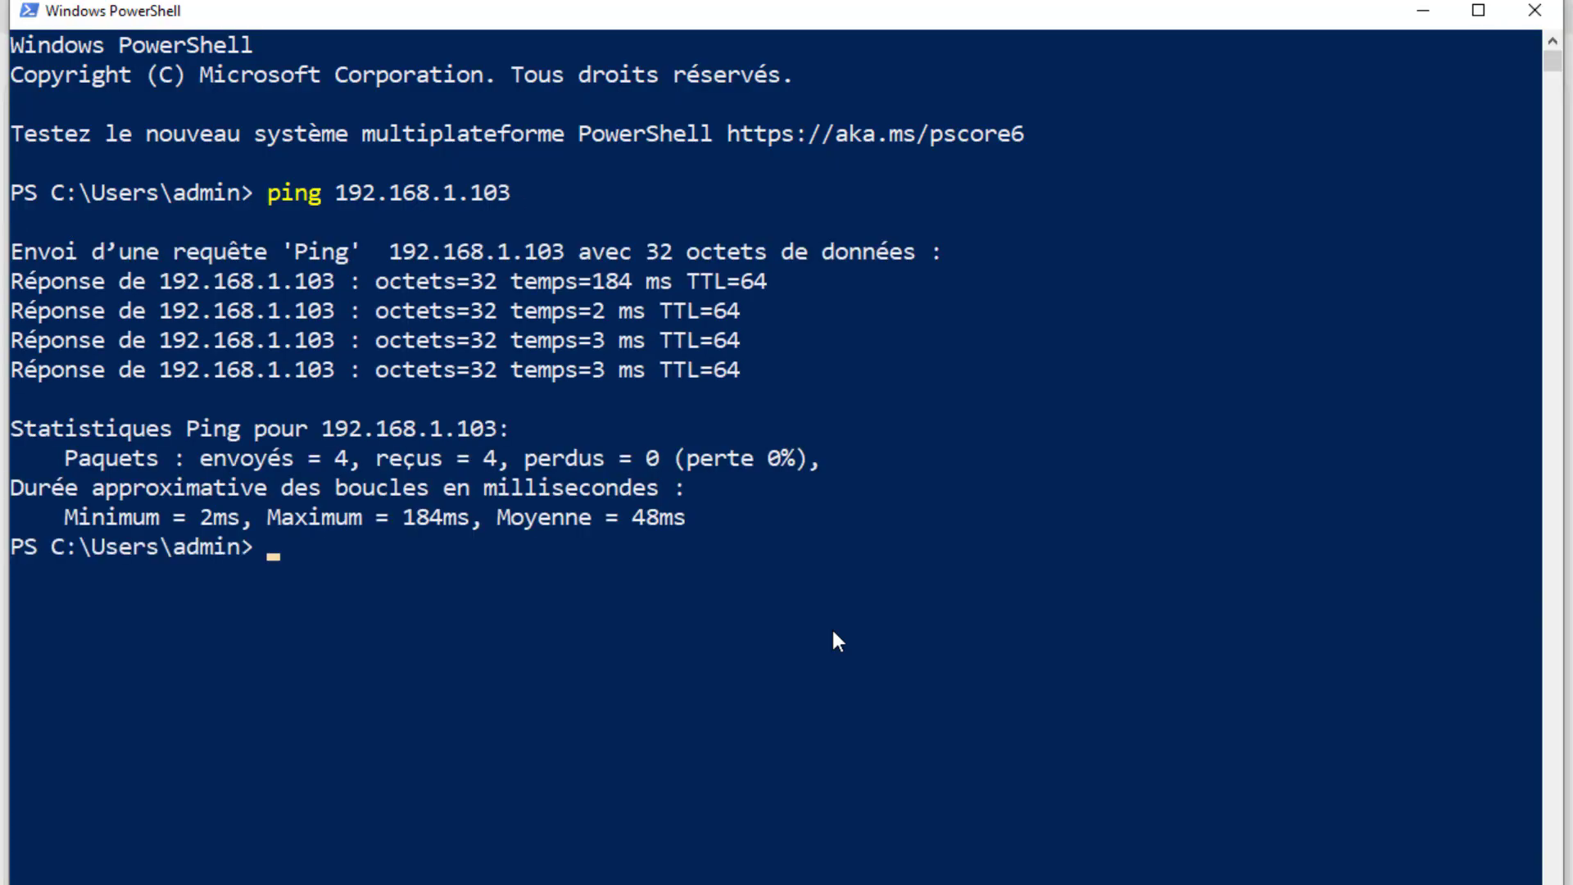
key(Up)
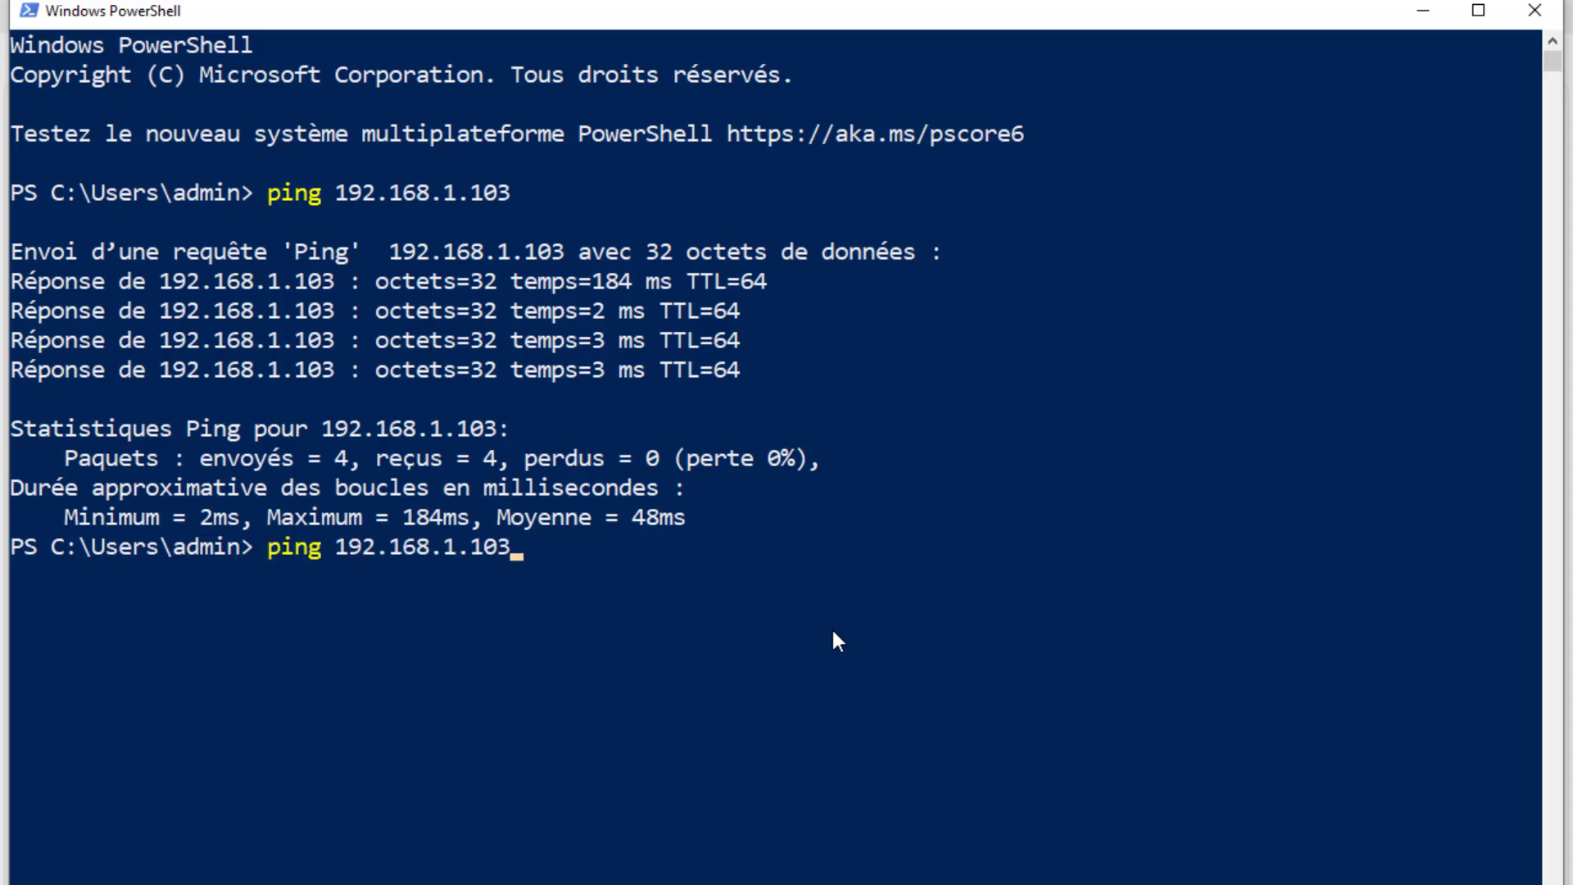
key(BackSpace)
text(1)
key(Return)
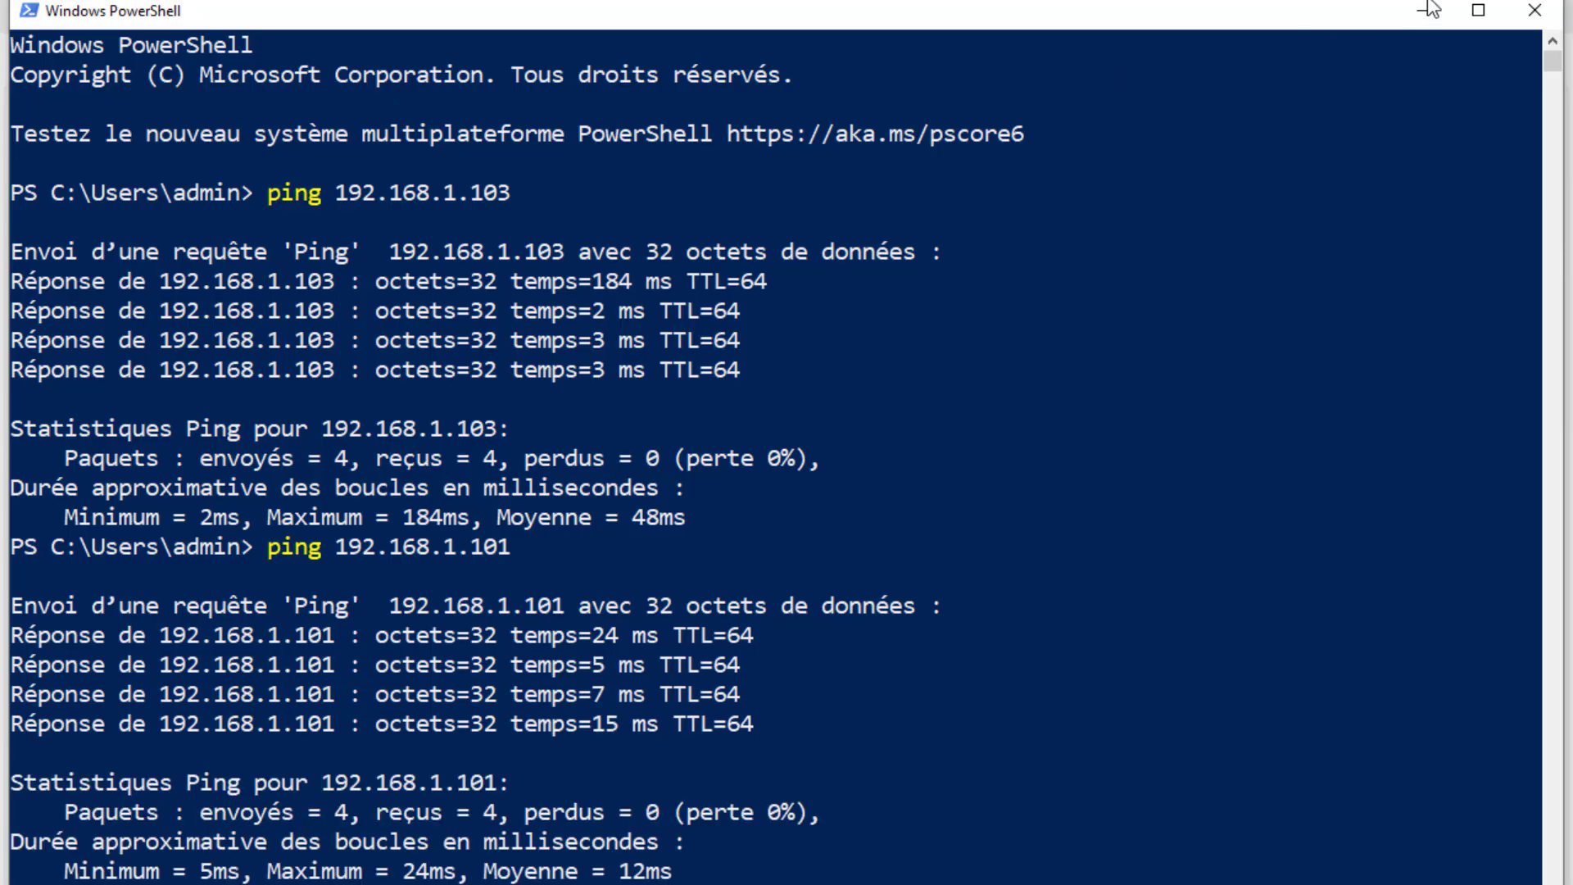
click(1534, 10)
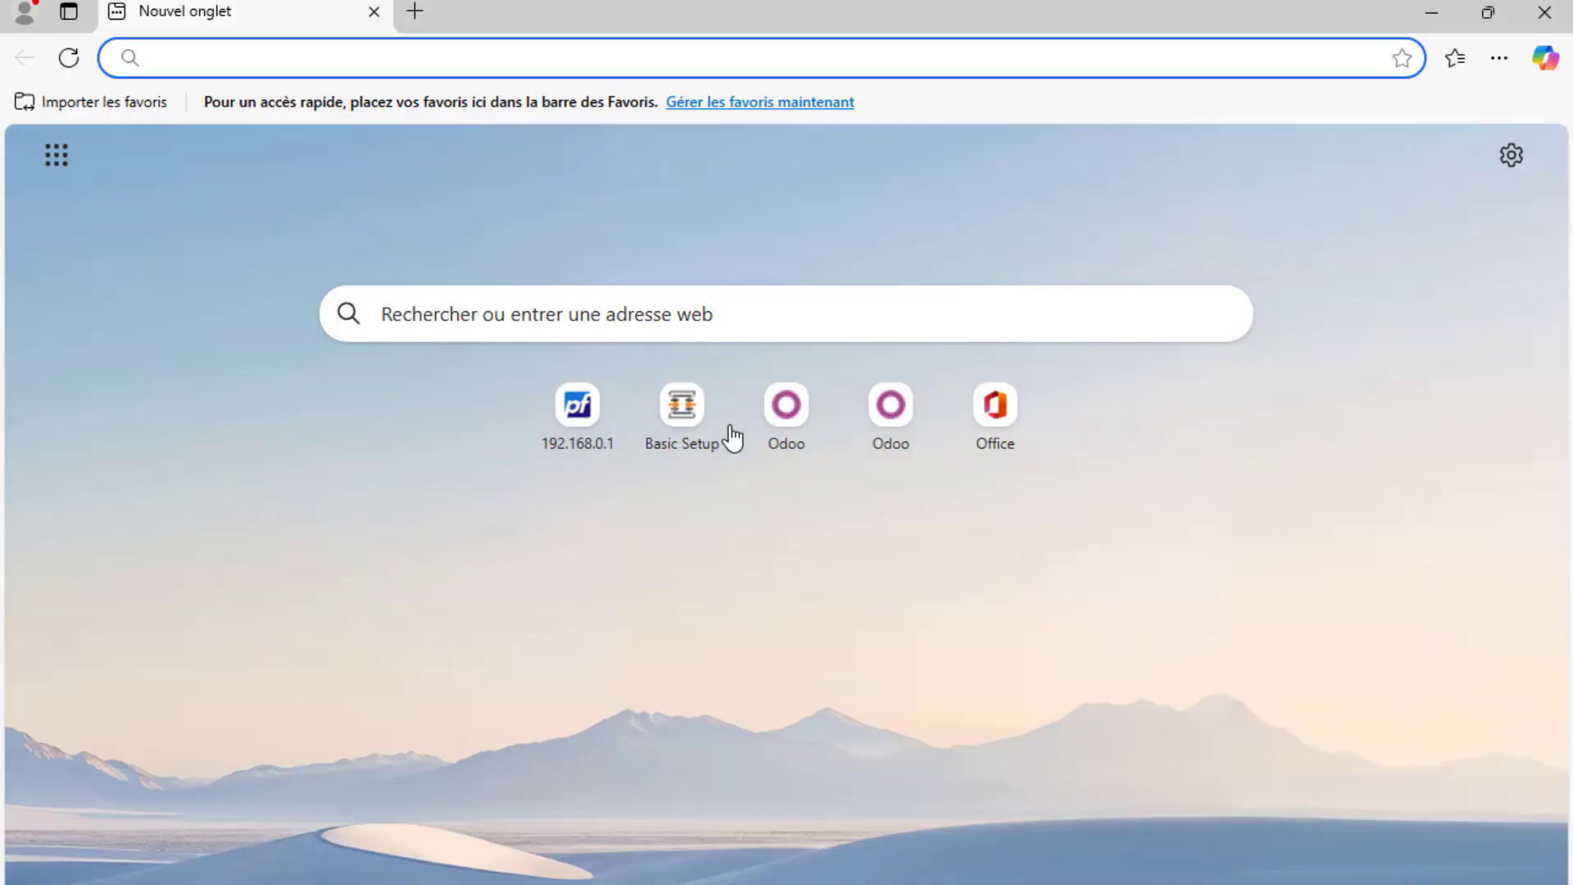
Go to 192.168.1.103:9090 in the web browser.
click(186, 59)
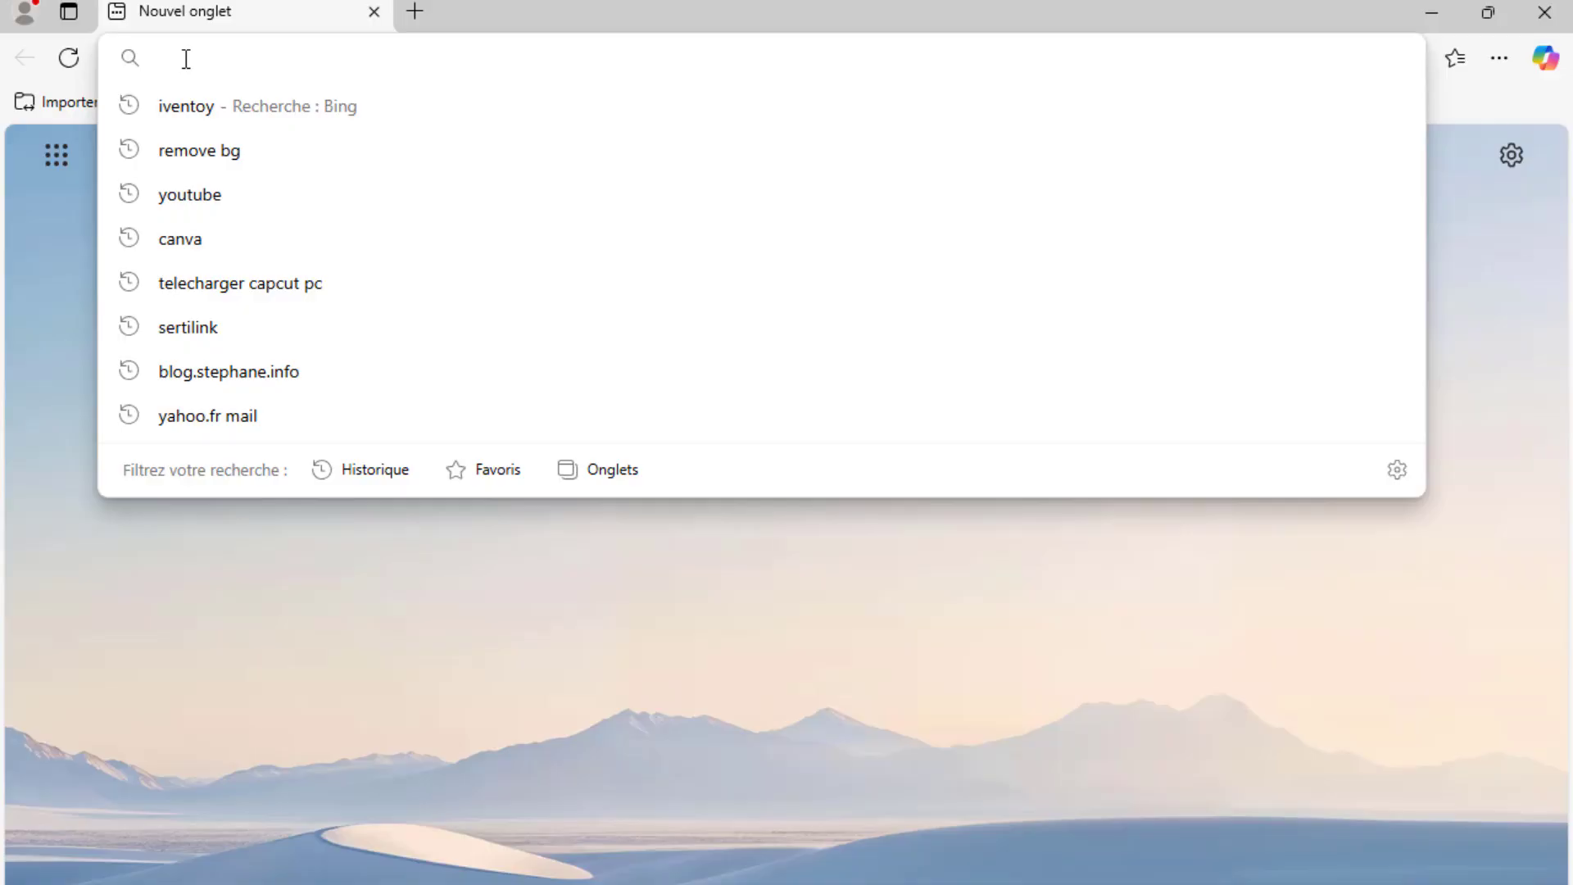
text(192.168.1.1)
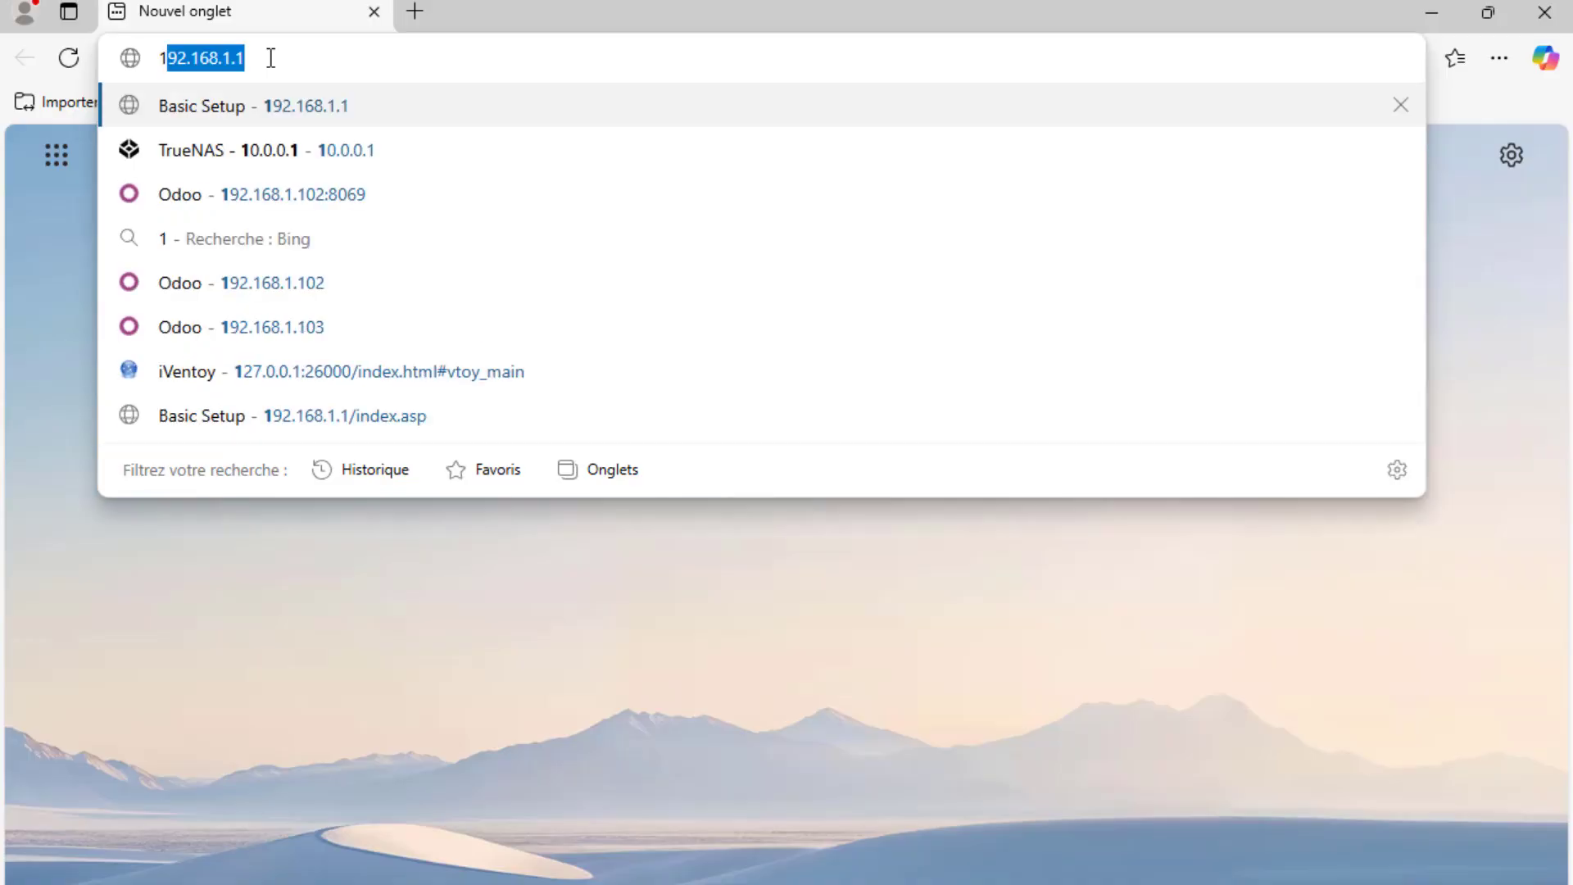
key(Right)
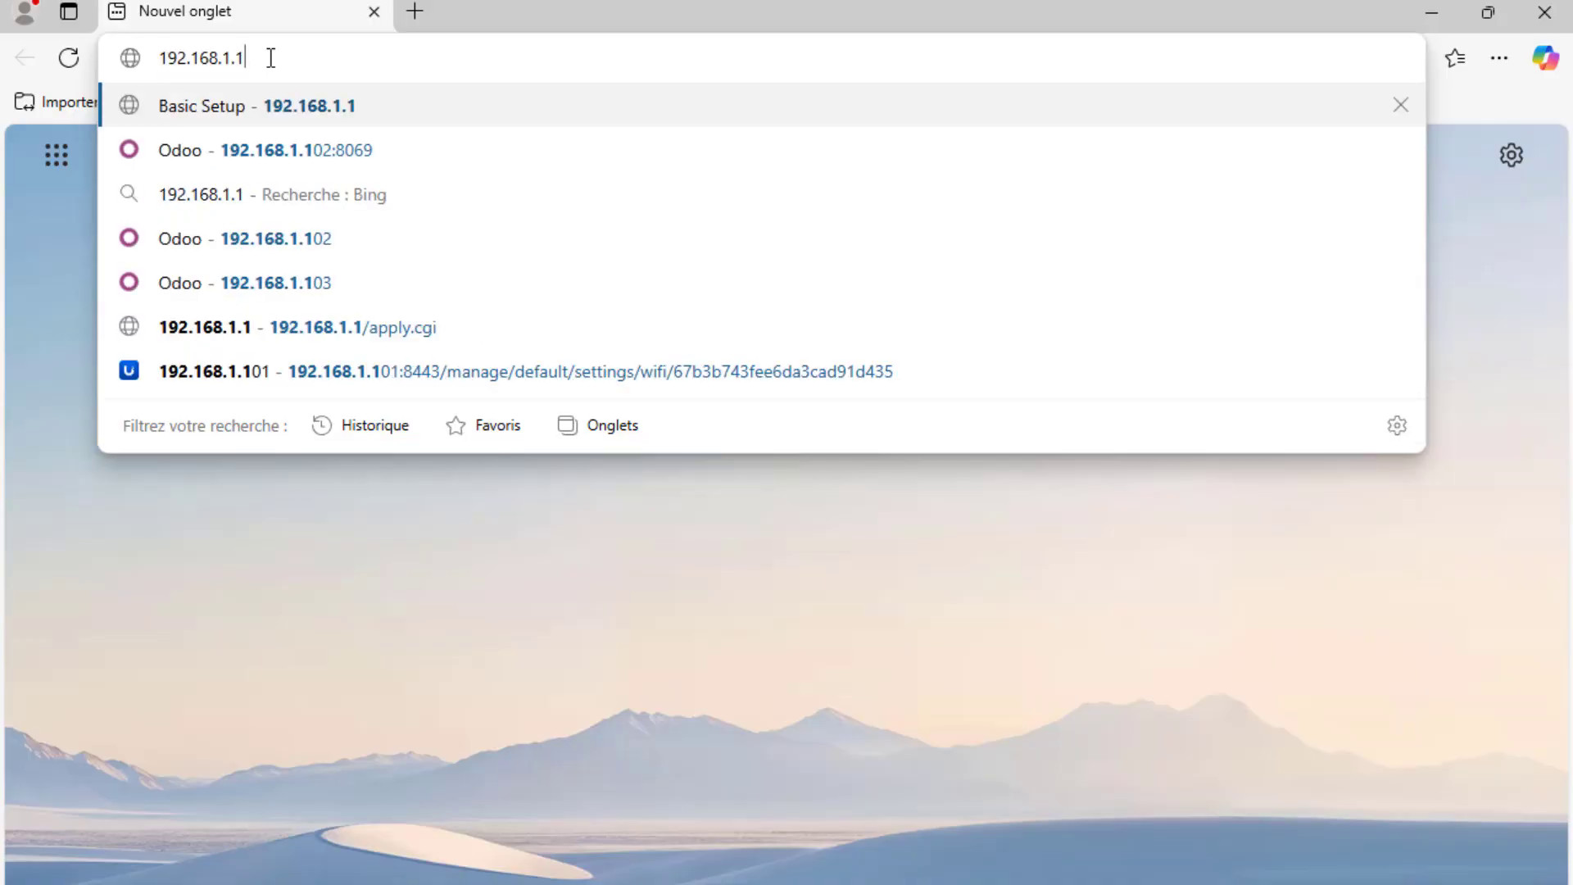
text(03)
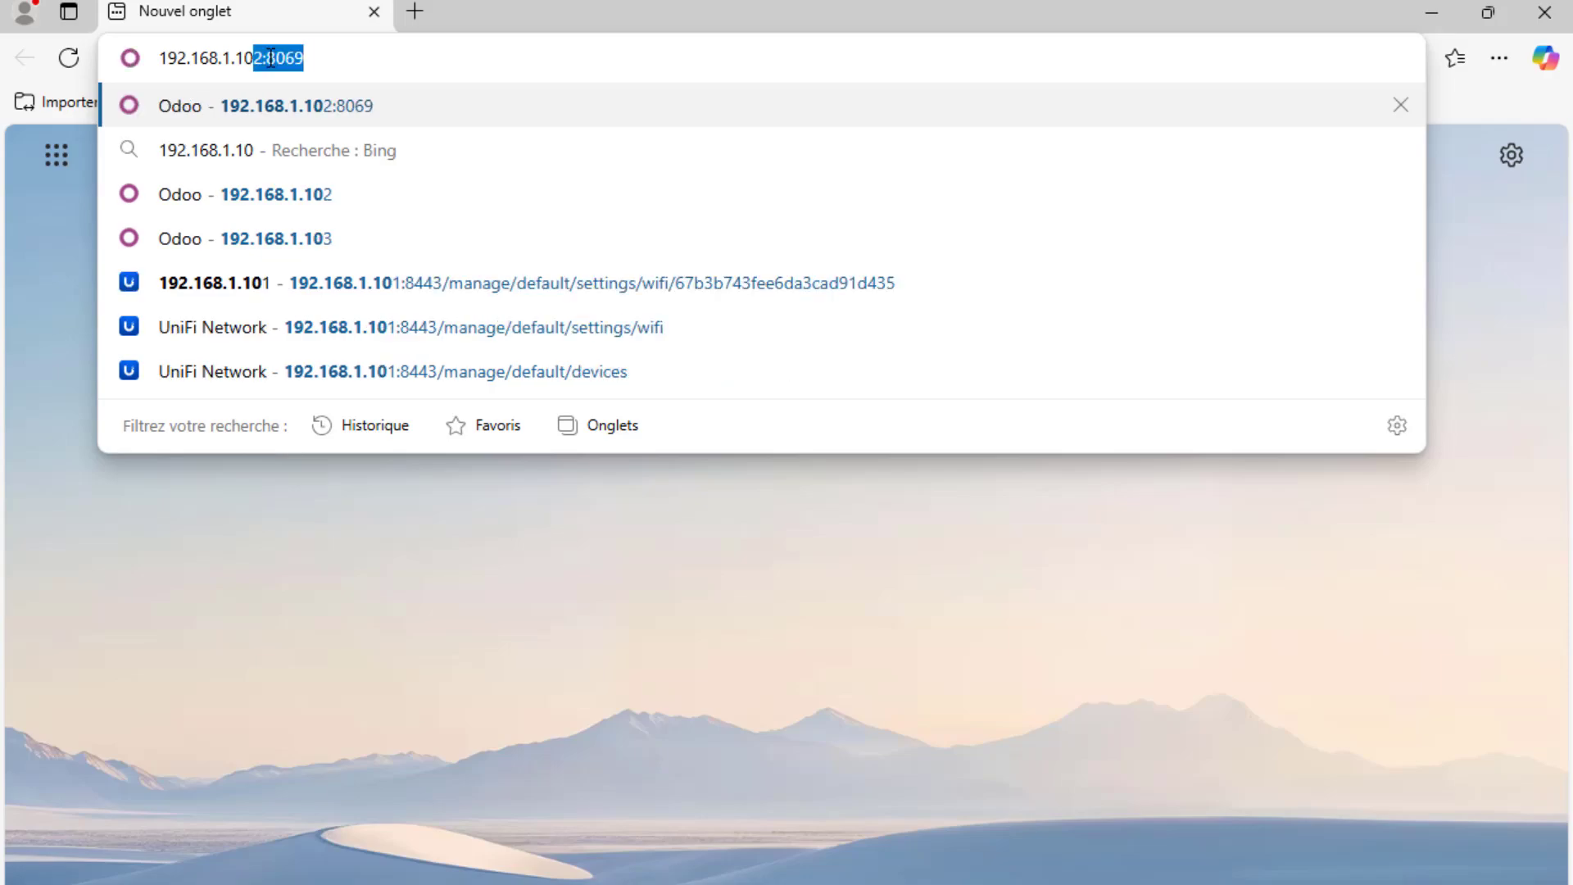
text(:909)
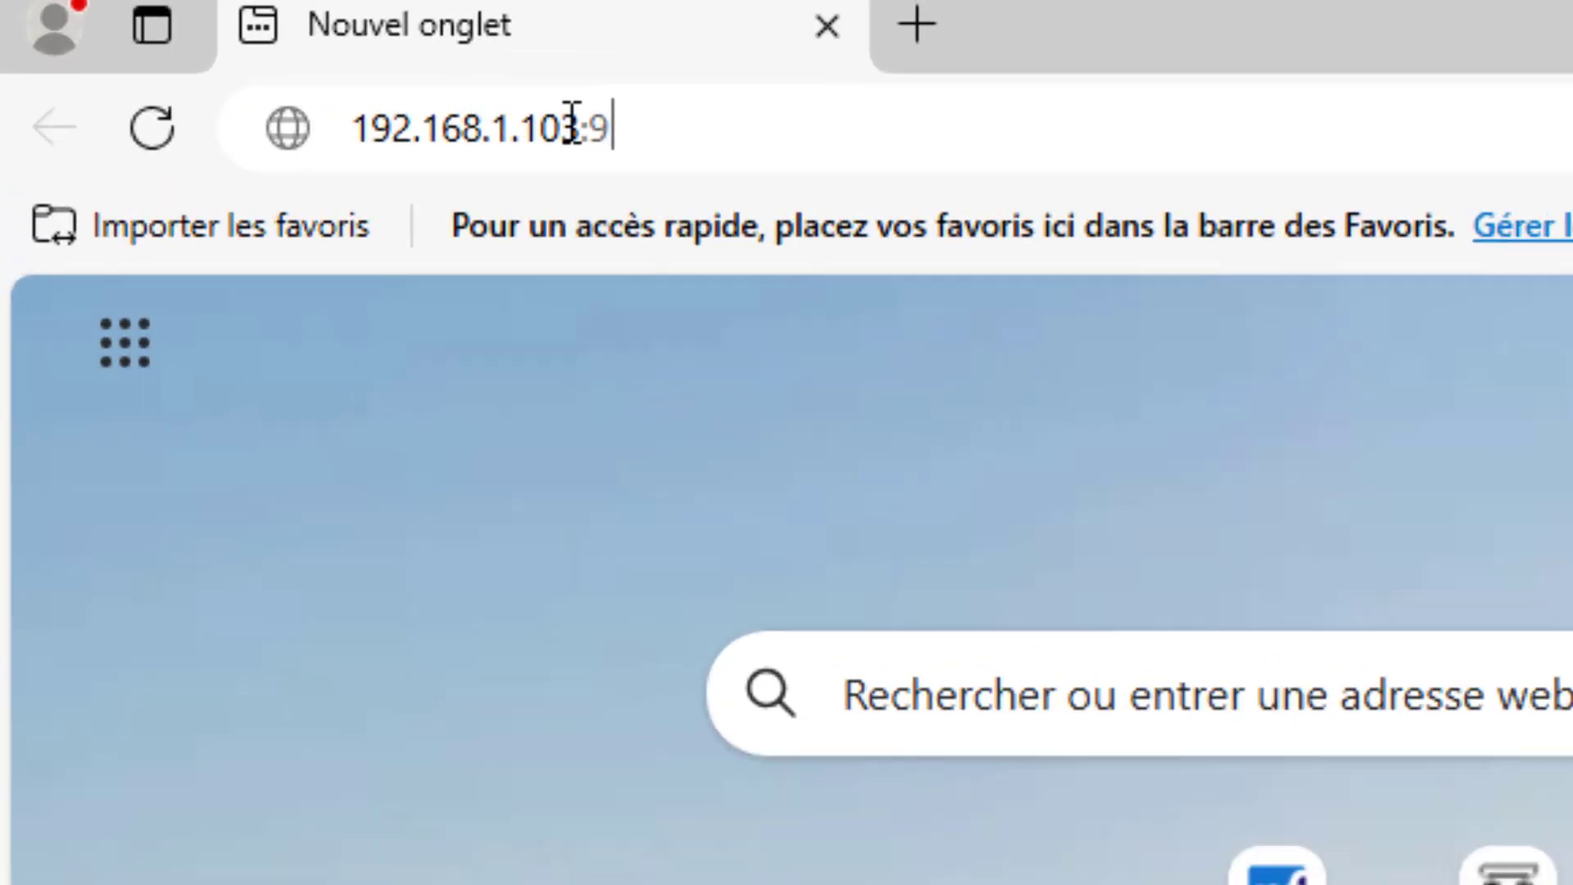
text(0)
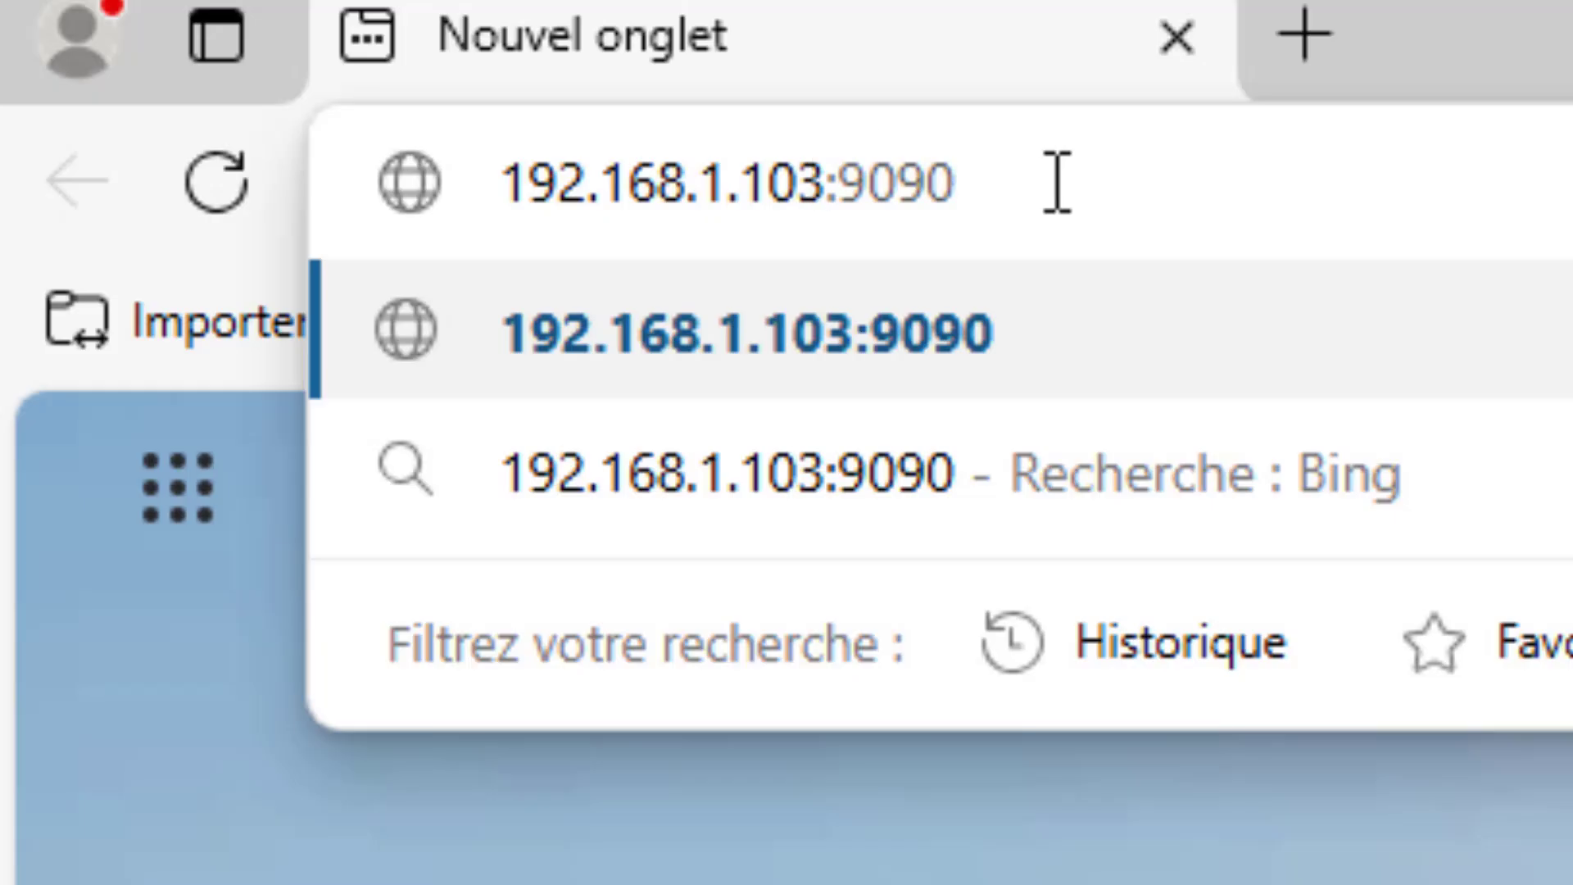
key(Return)
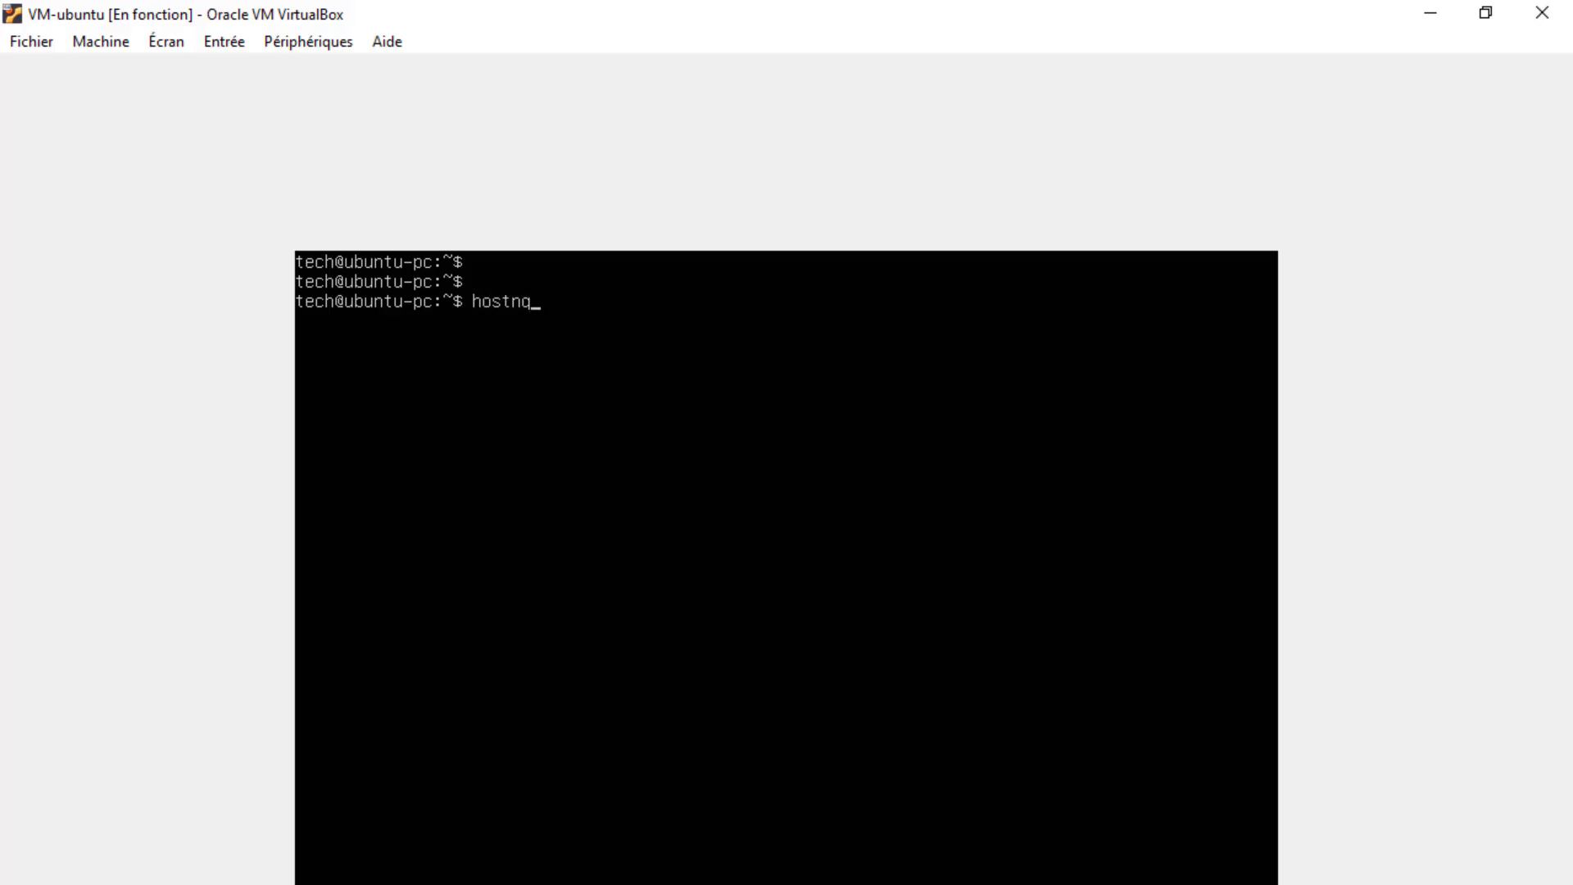
On the VM-ubuntu machine, display the system information with hostnamectl and list all services with sudo service --status-all.
text(amectl)
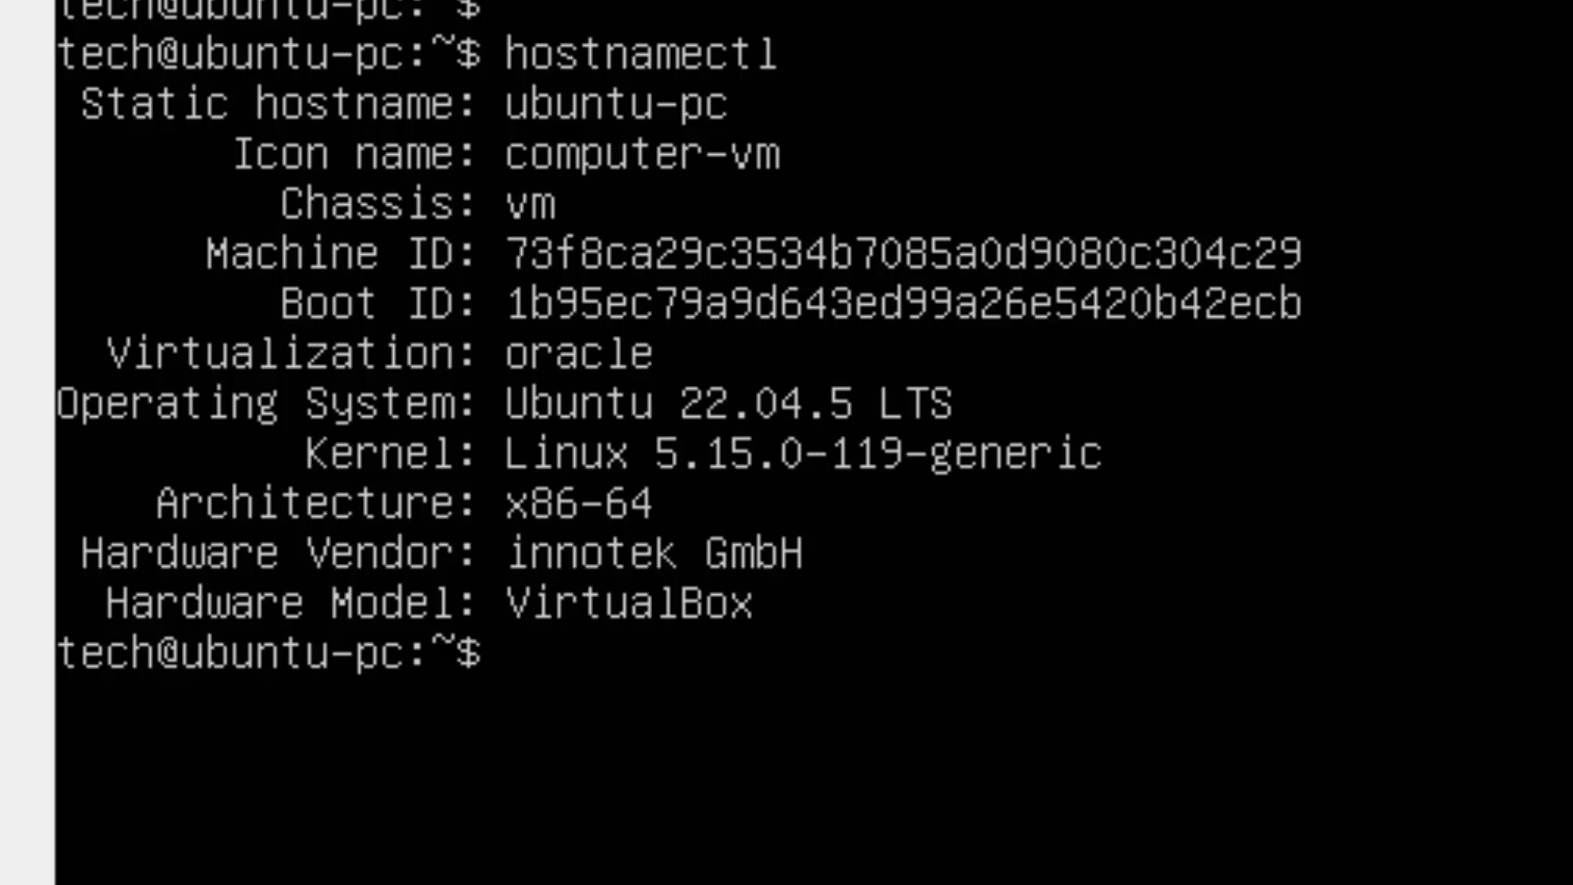
text(sudo )
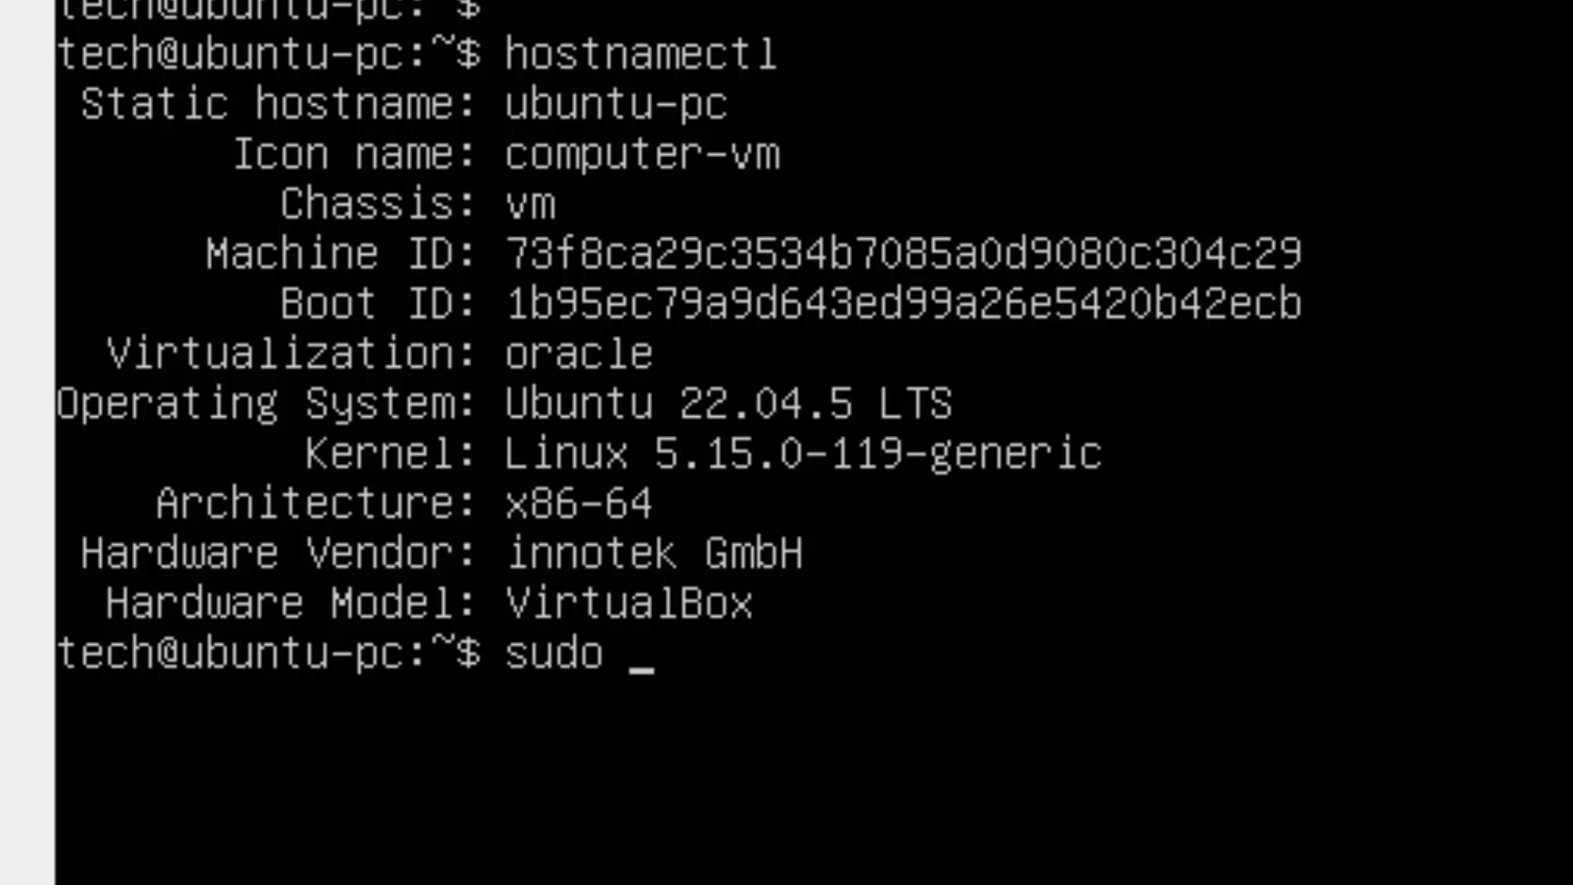
text(service)
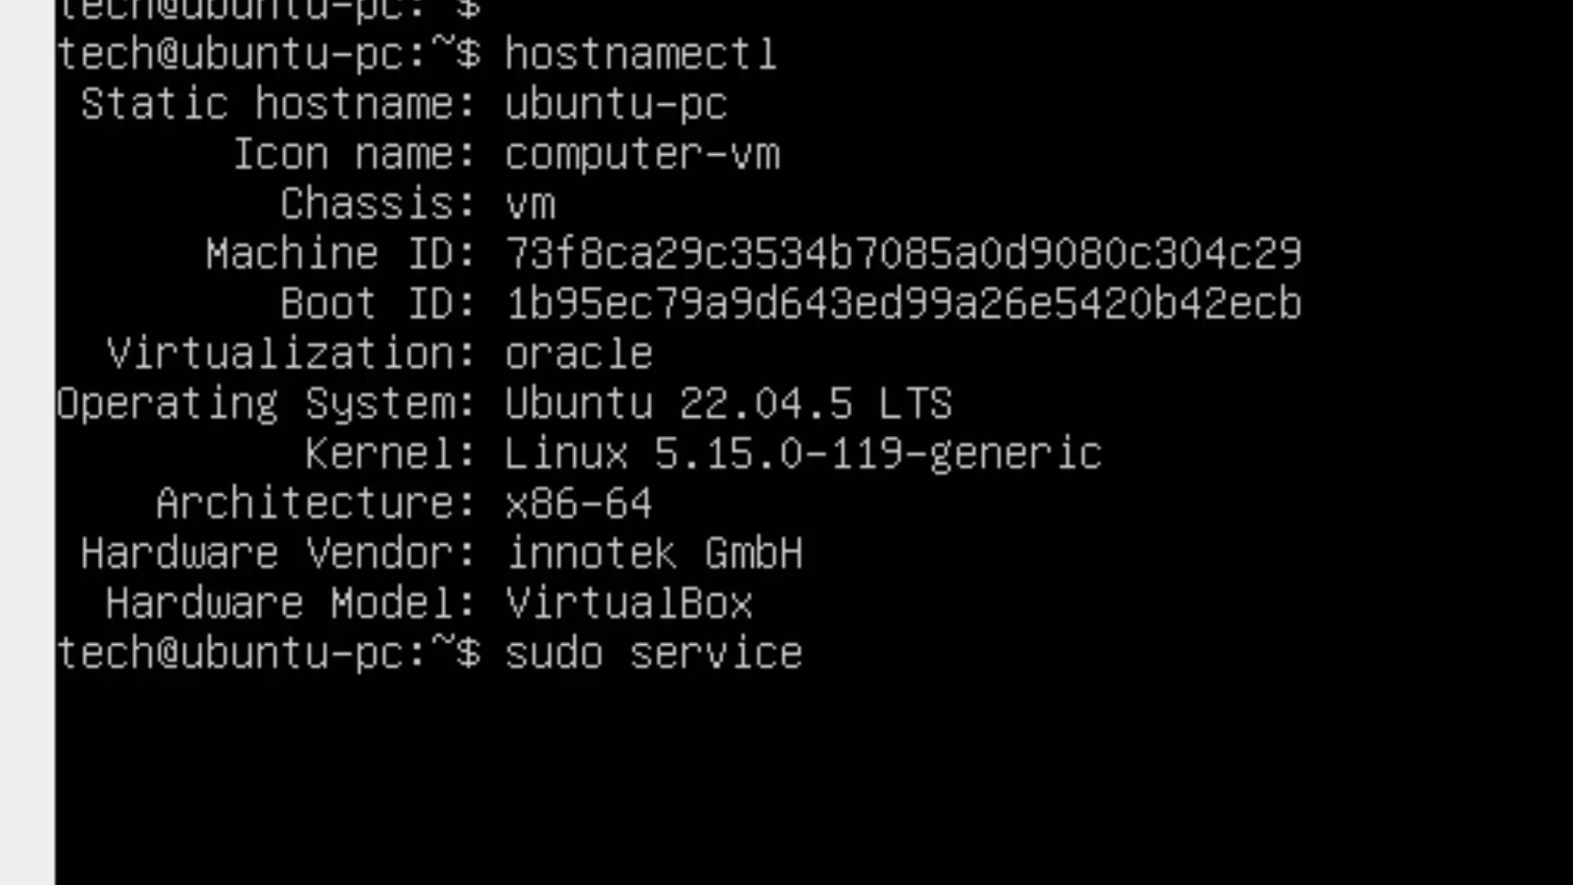
text( --sta)
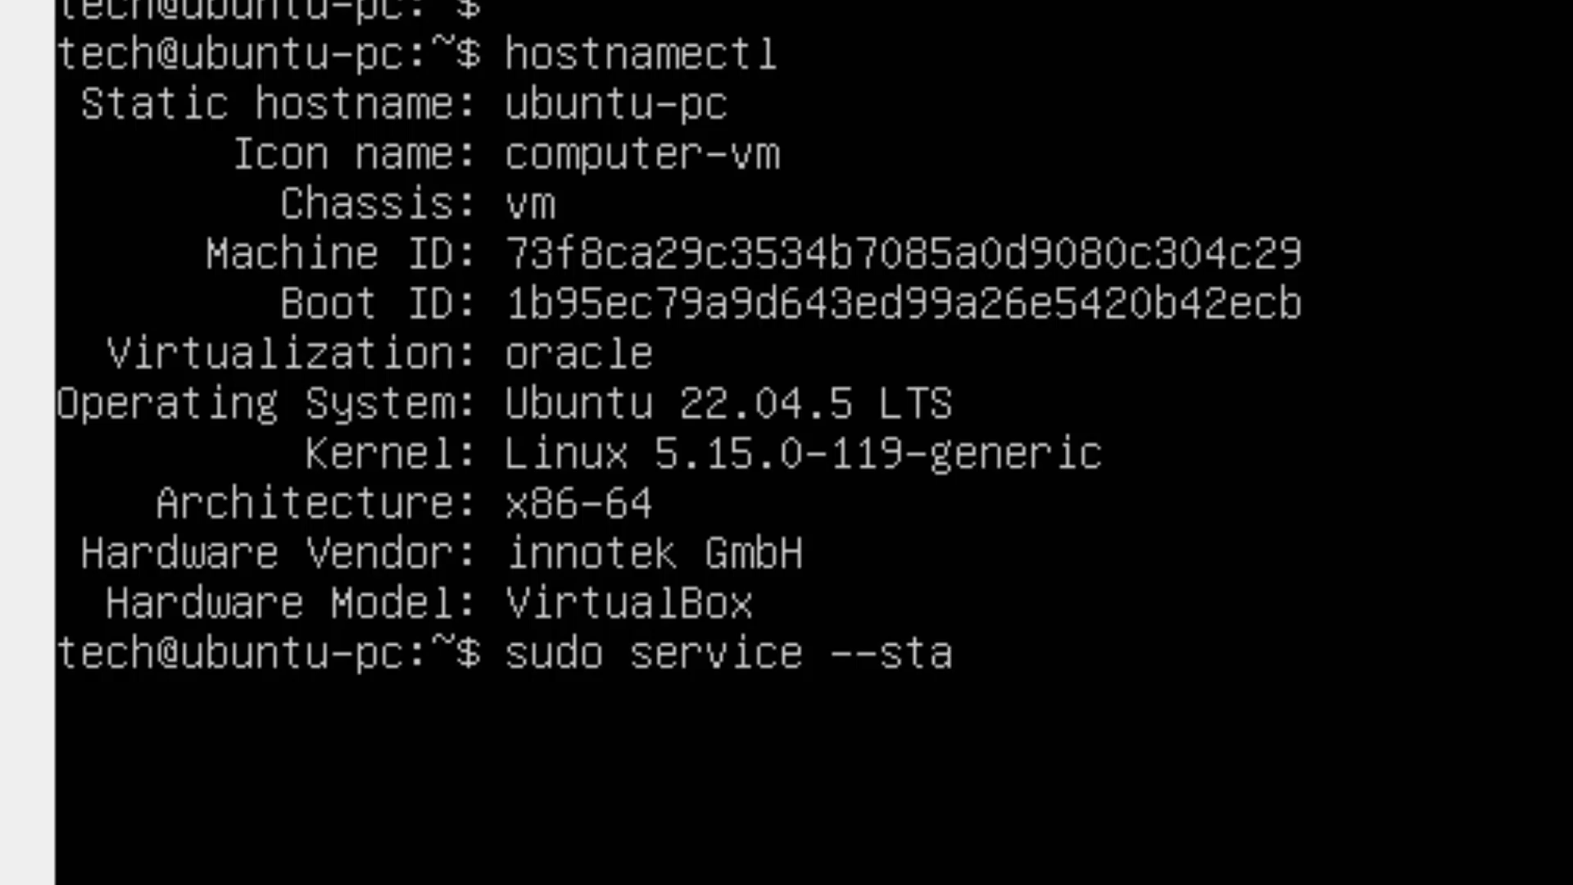
text(tus-all)
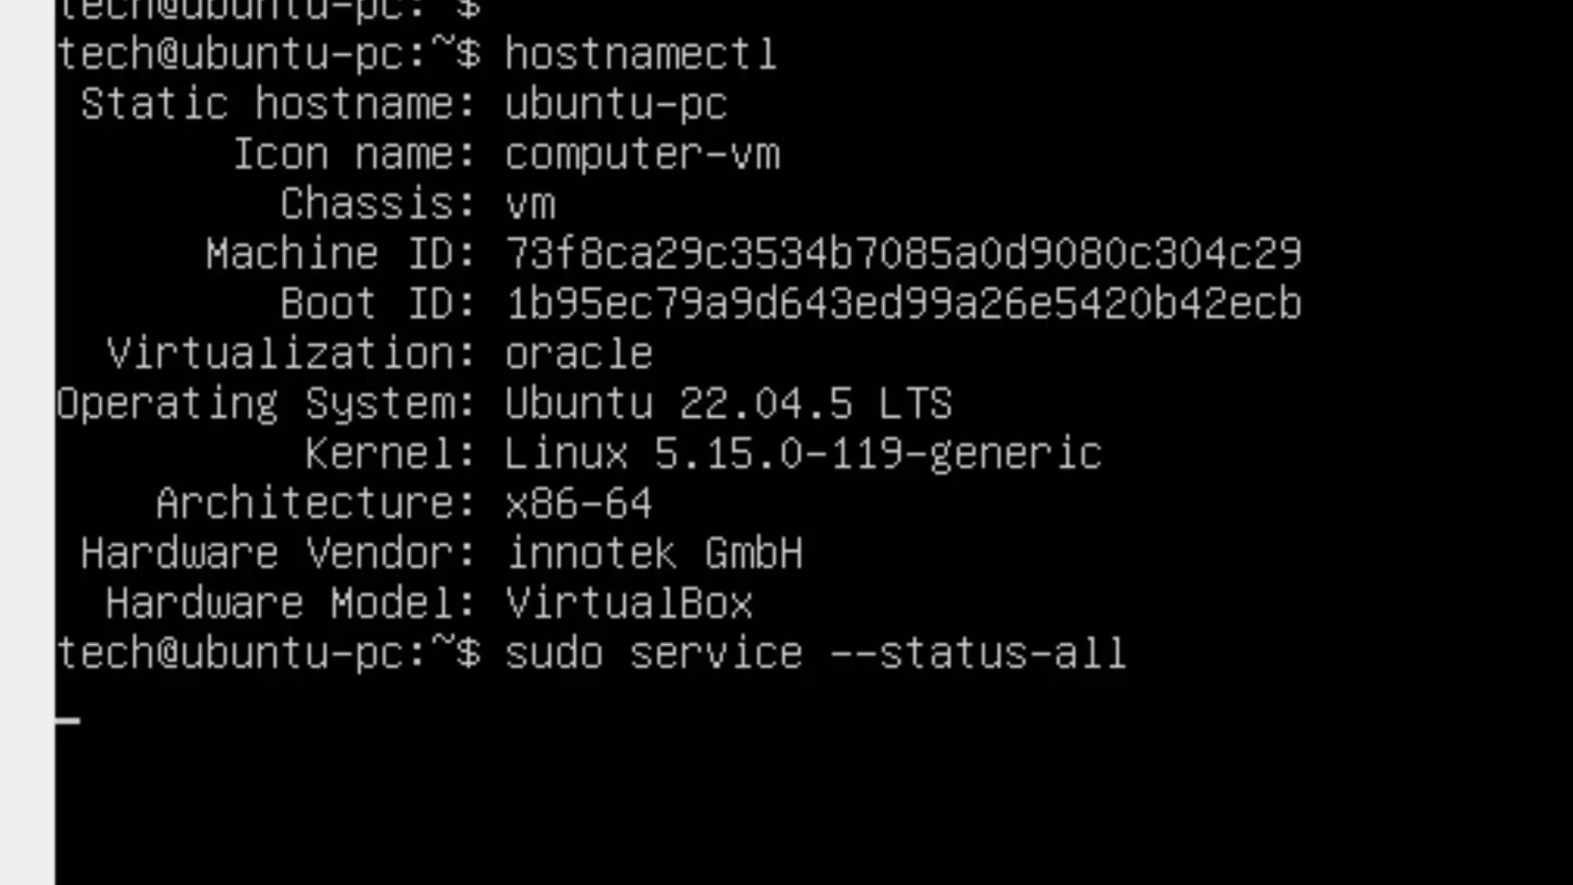
Run the listing of all service statuses with administrator rights, and clear the terminal screen.
key(Return)
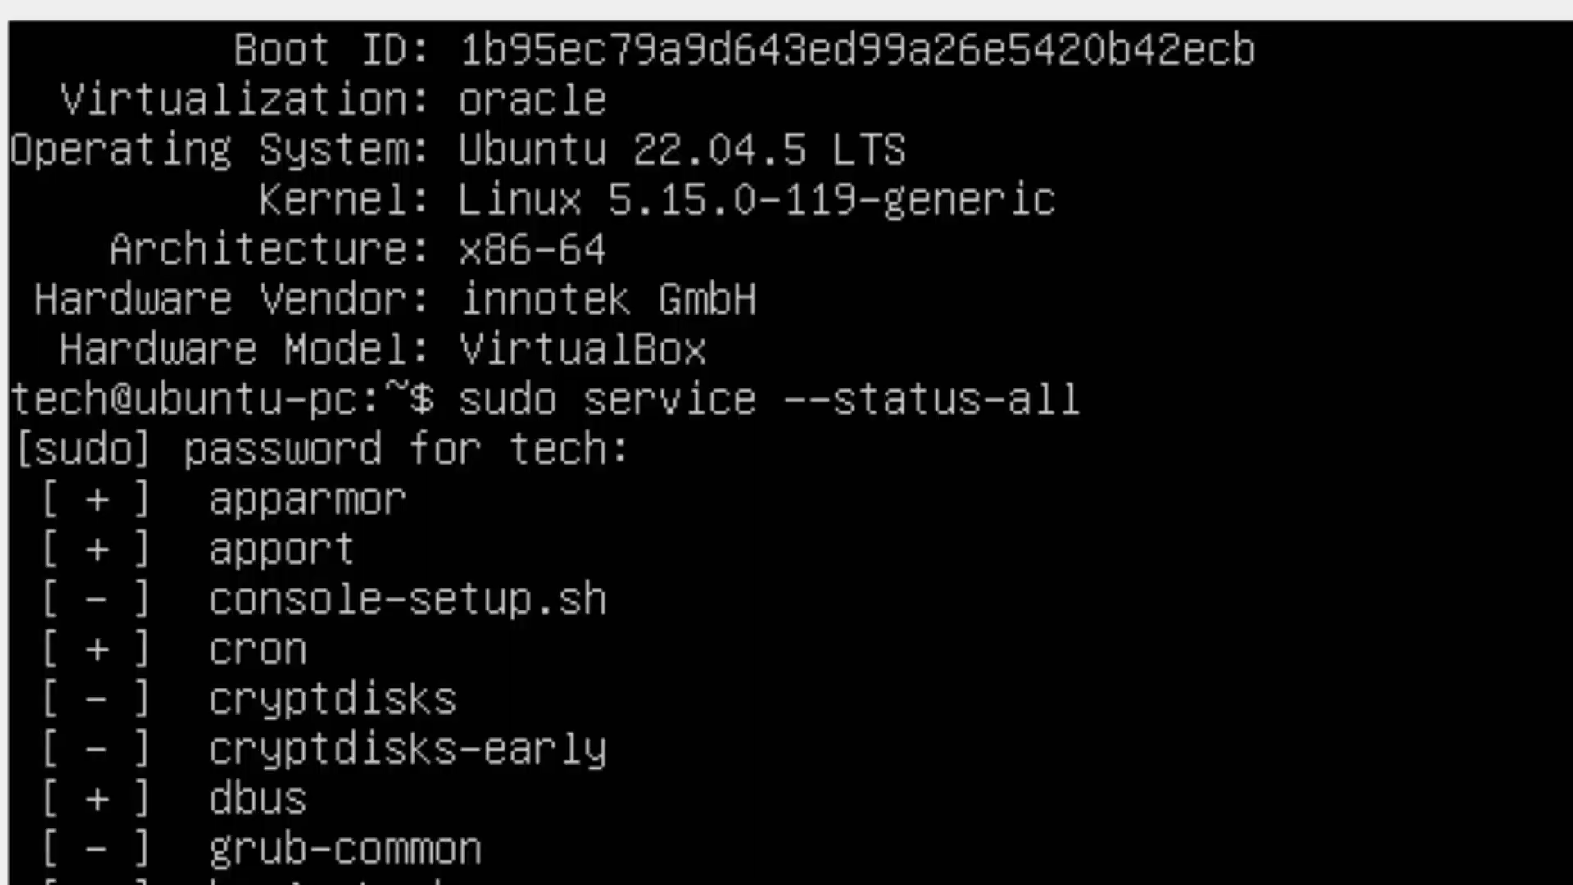
key(ctrl+l)
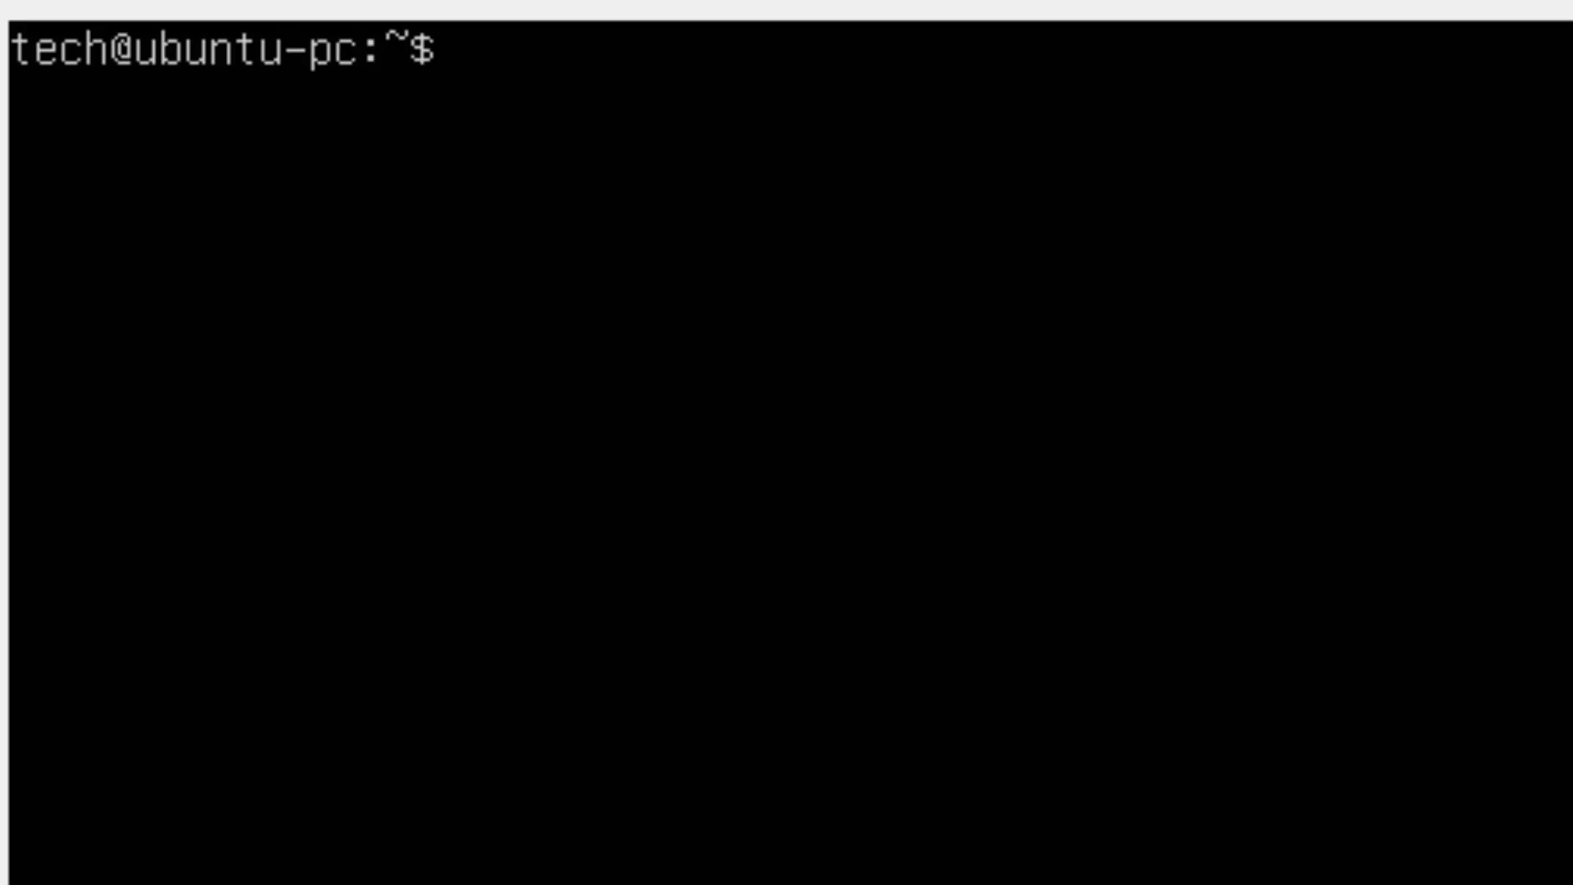
key(Return)
key(Return)
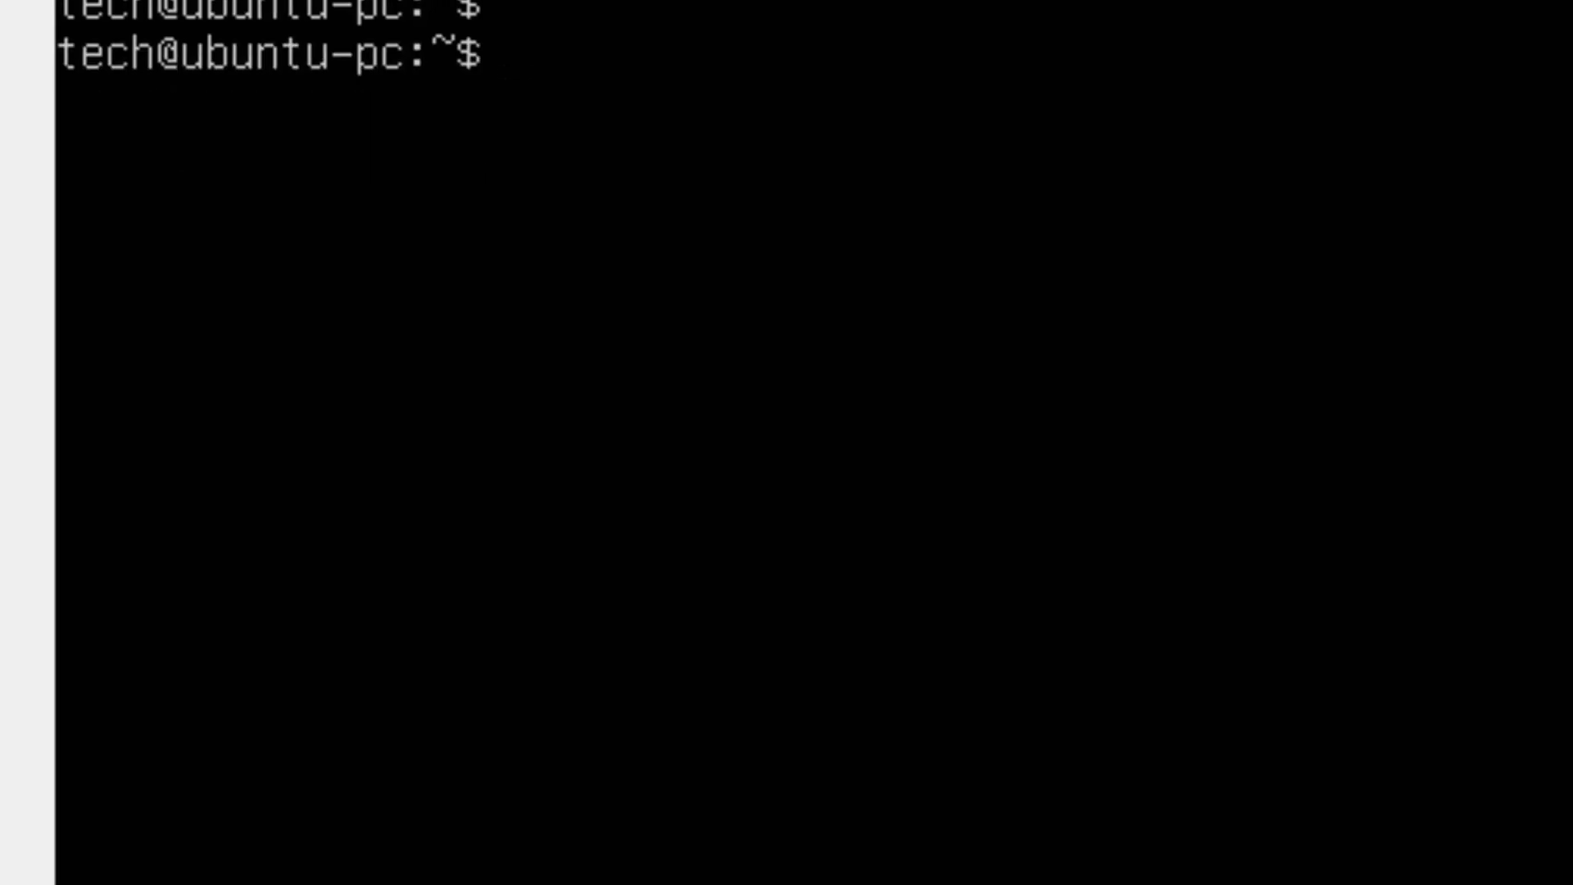
Refresh the package lists on ubuntu-pc with sudo apt update.
text(sudo )
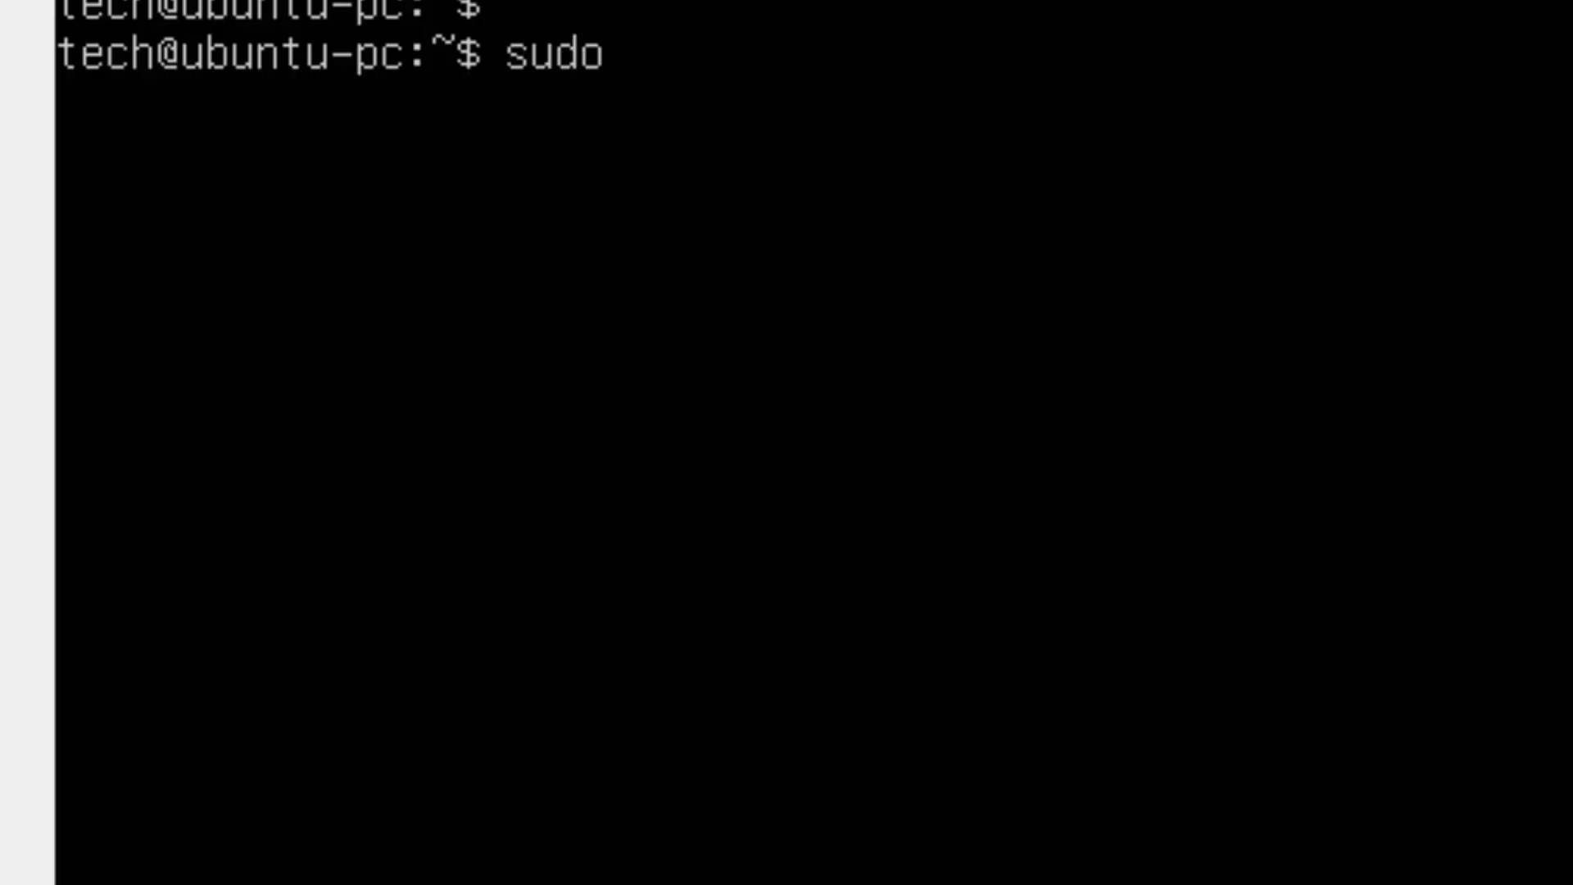
text(apt u)
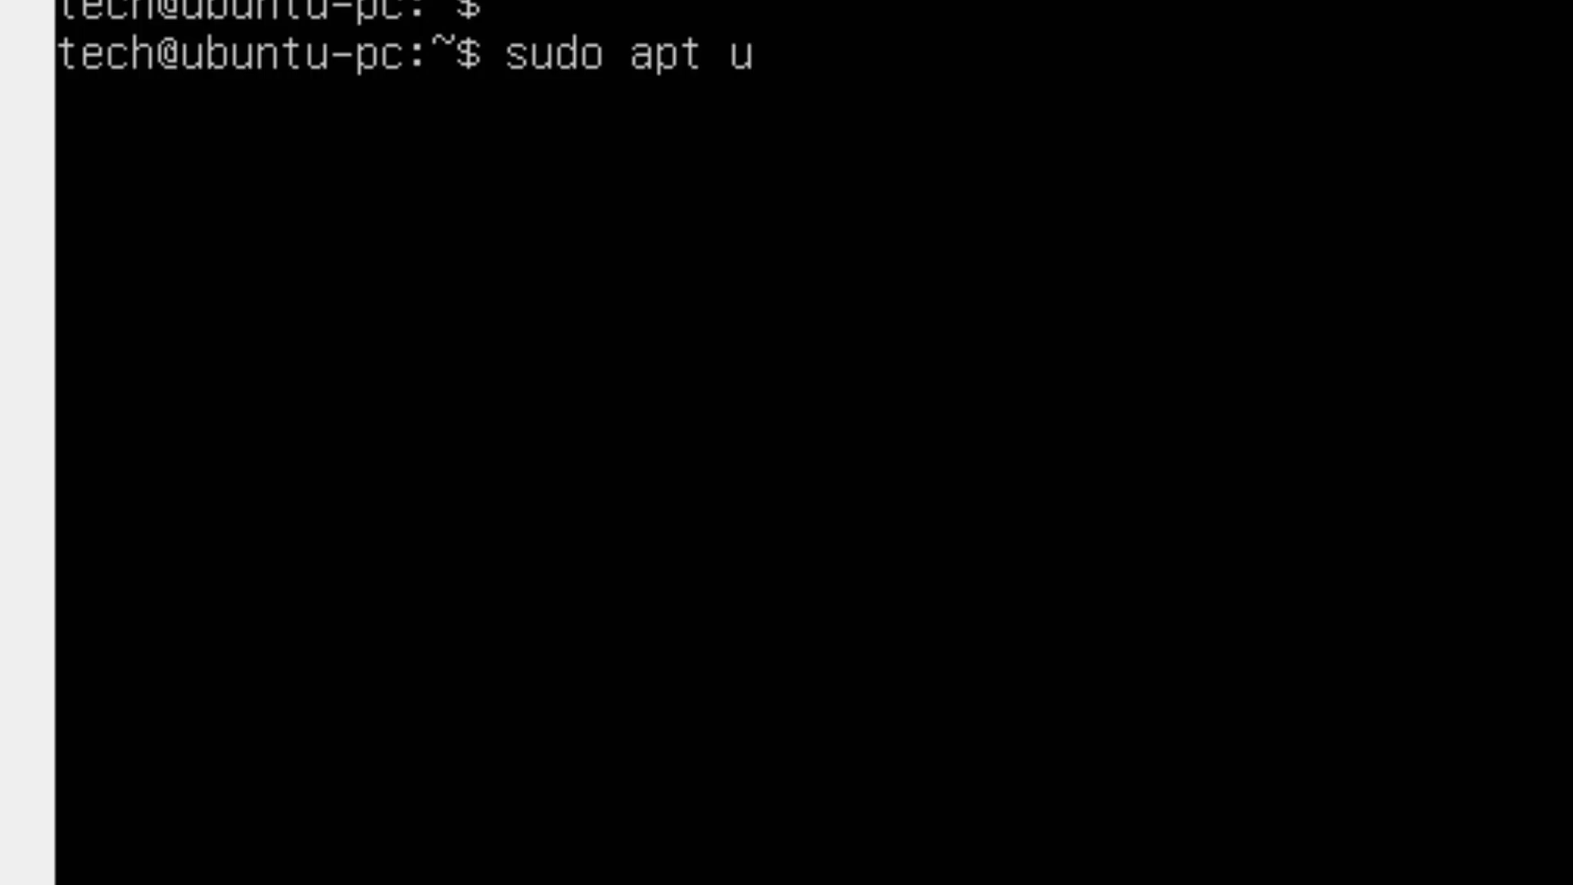
text(pda)
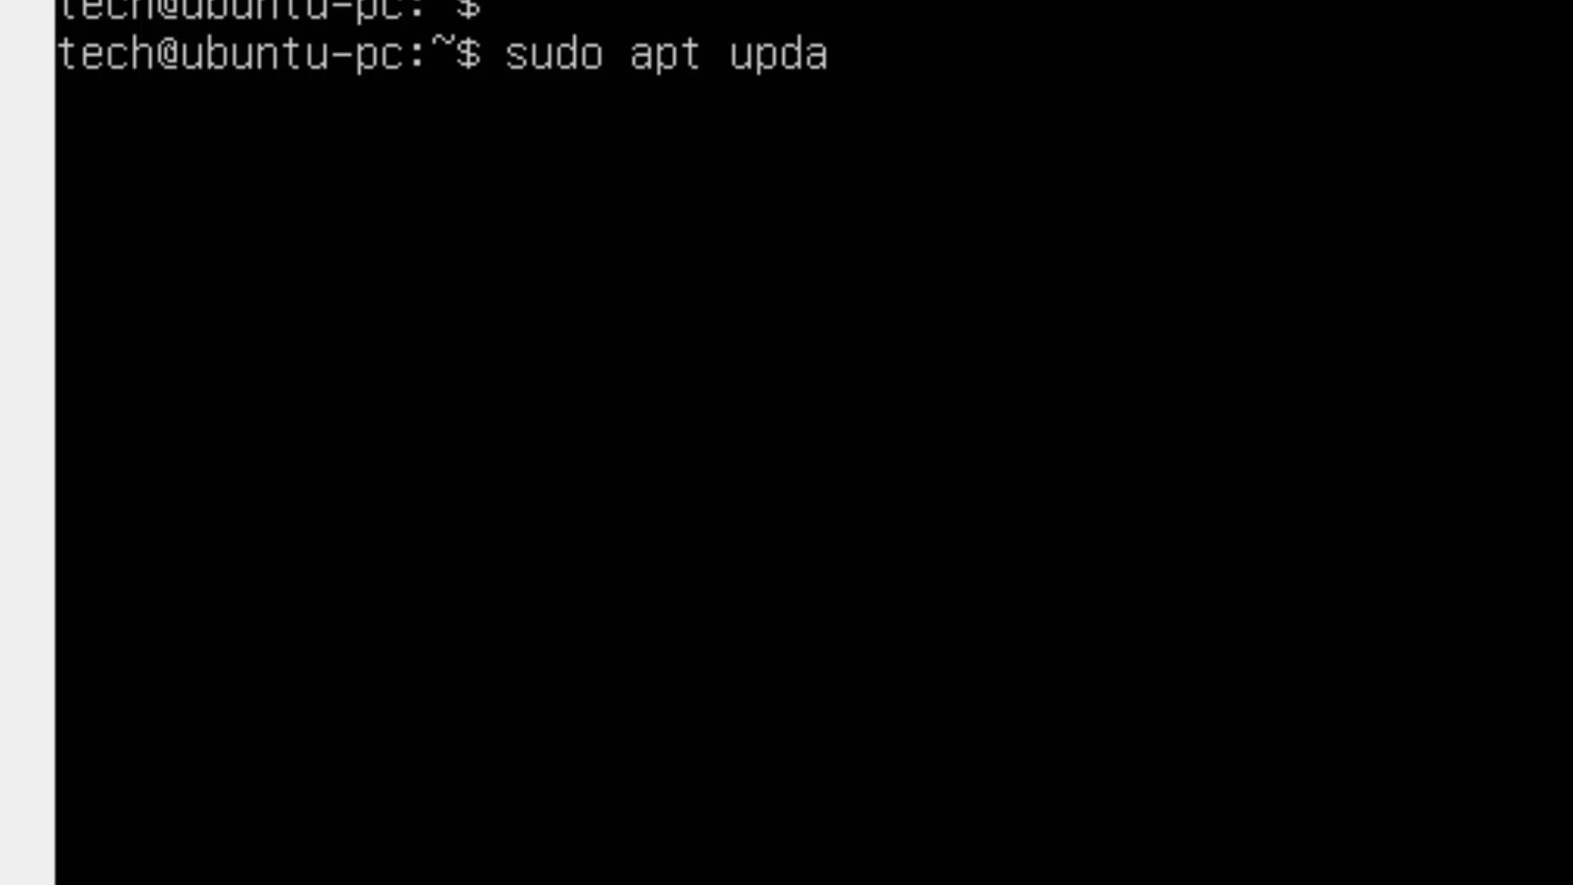
text(te)
key(Return)
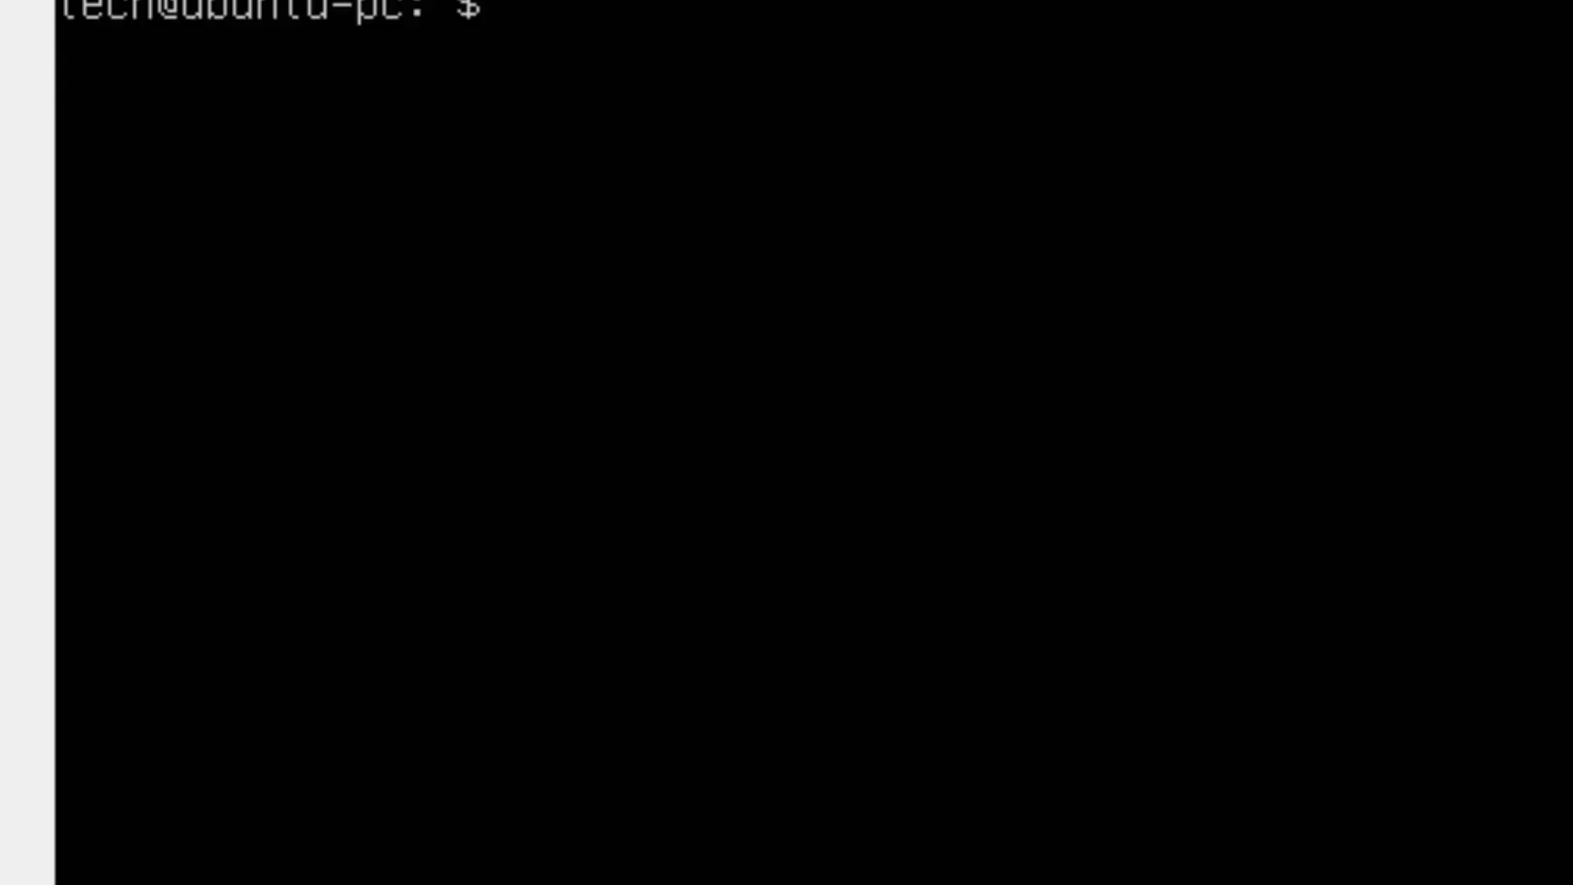
Install the cockpit package on ubuntu-pc with sudo apt install cockpit, and accept the installation.
text(sudo)
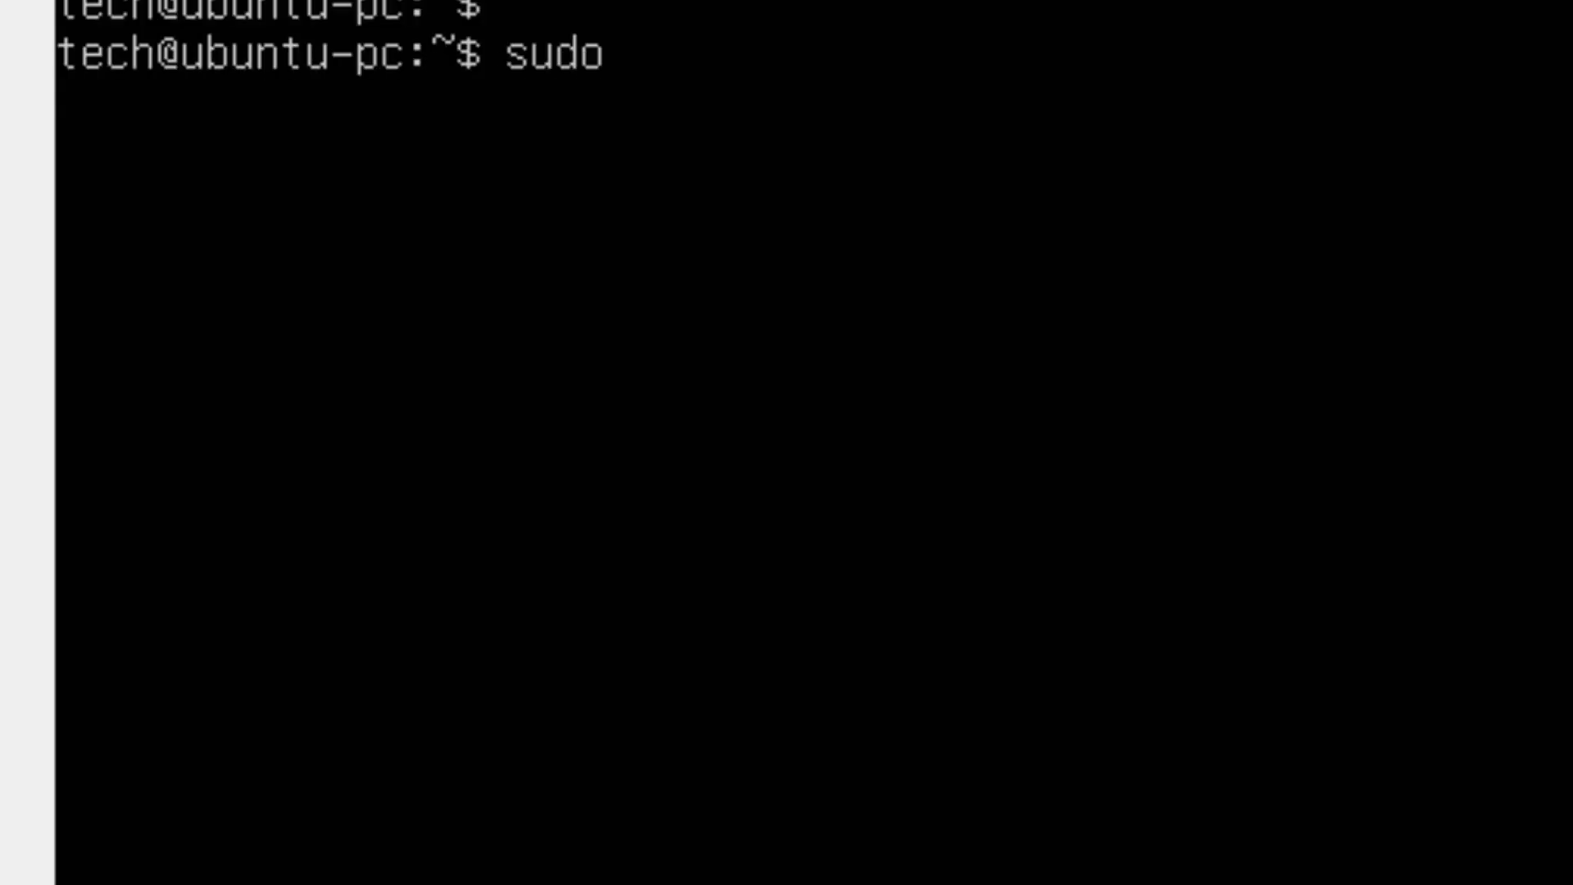
text( apt install cockpit)
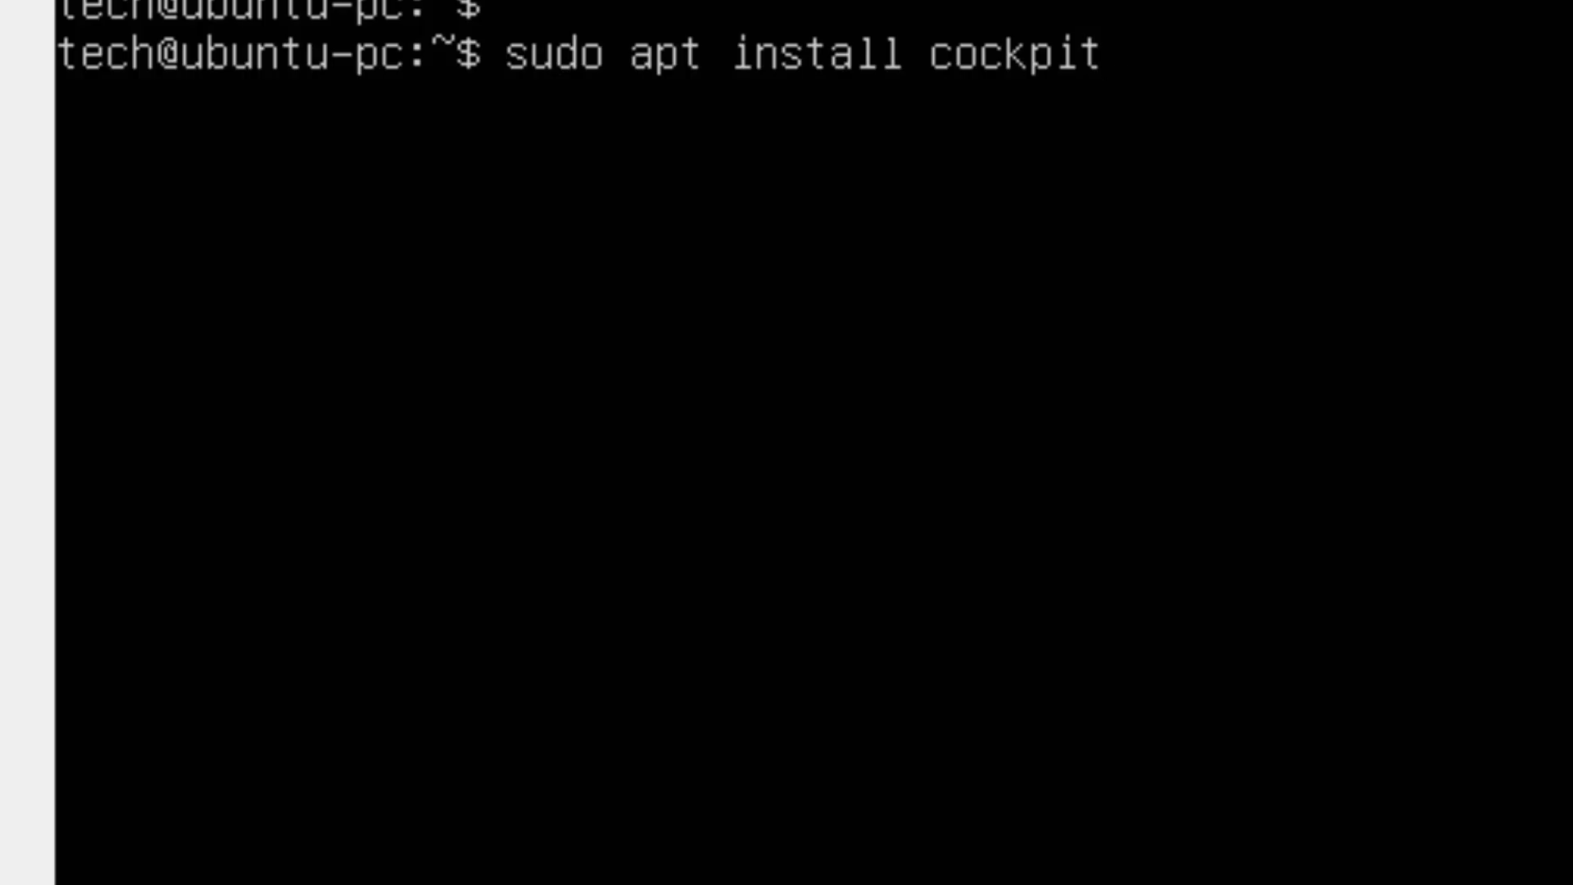
key(Tab)
key(Tab)
key(Return)
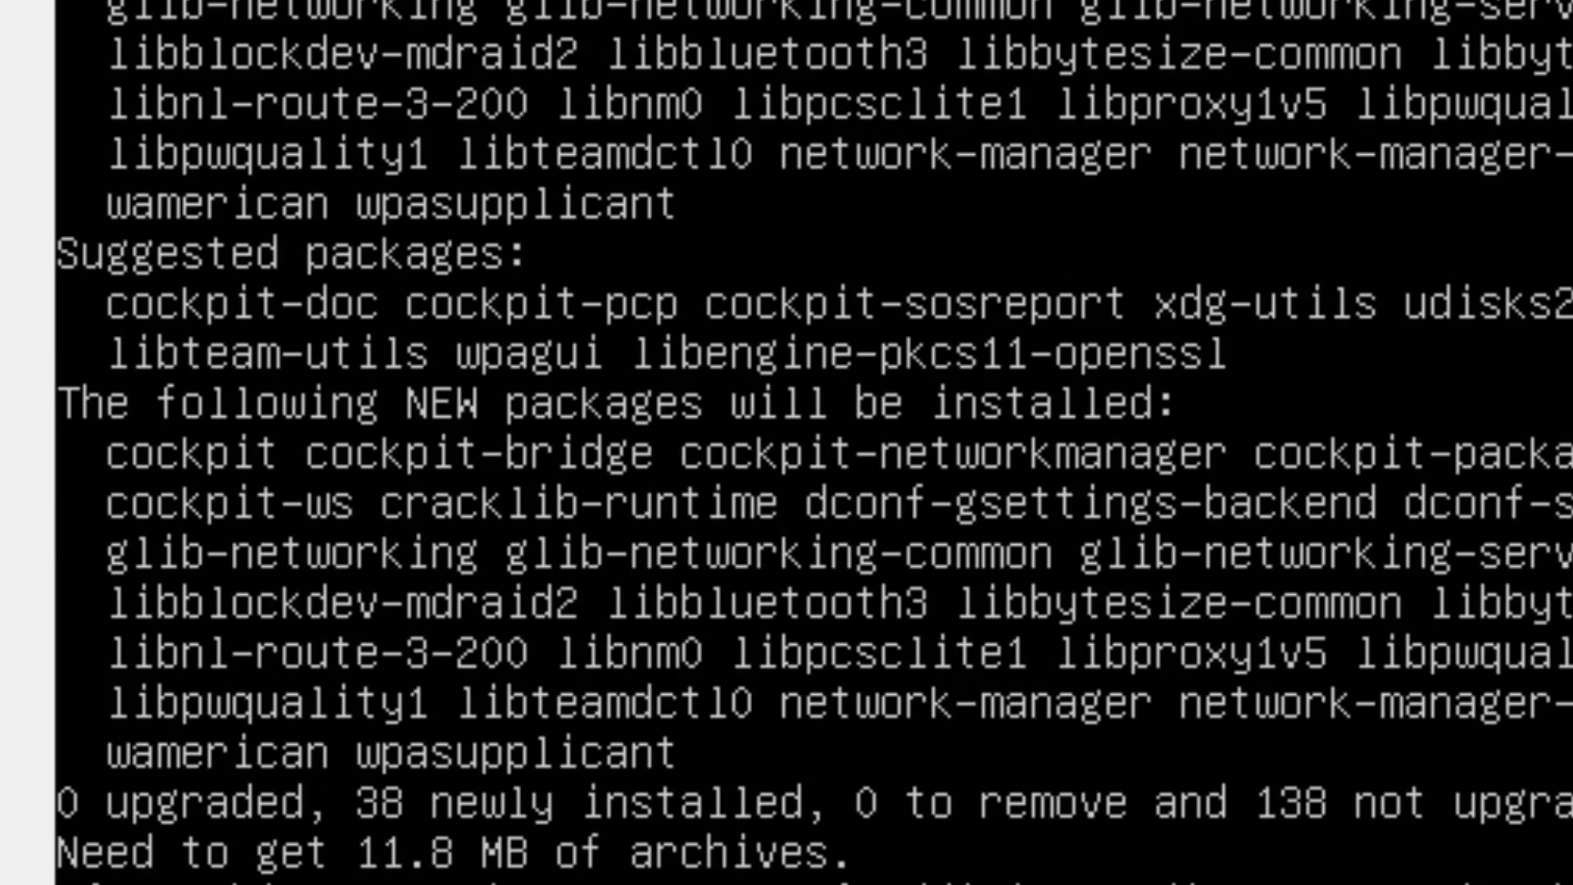
key(Return)
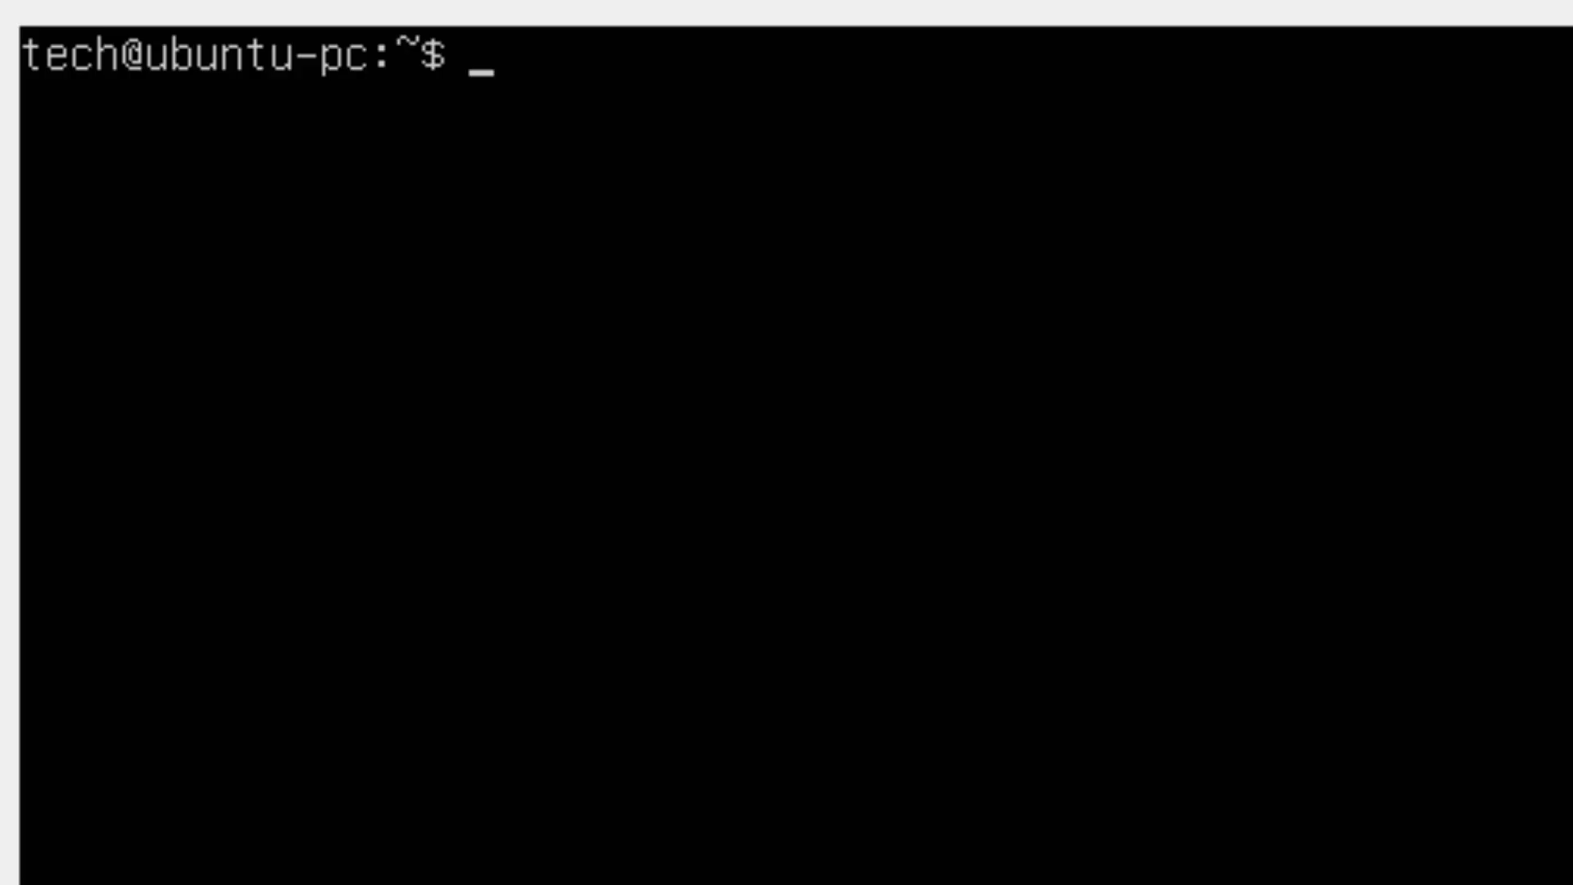
Check the status of the Cockpit service on ubuntu-pc with sudo systemctl status.
key(Return)
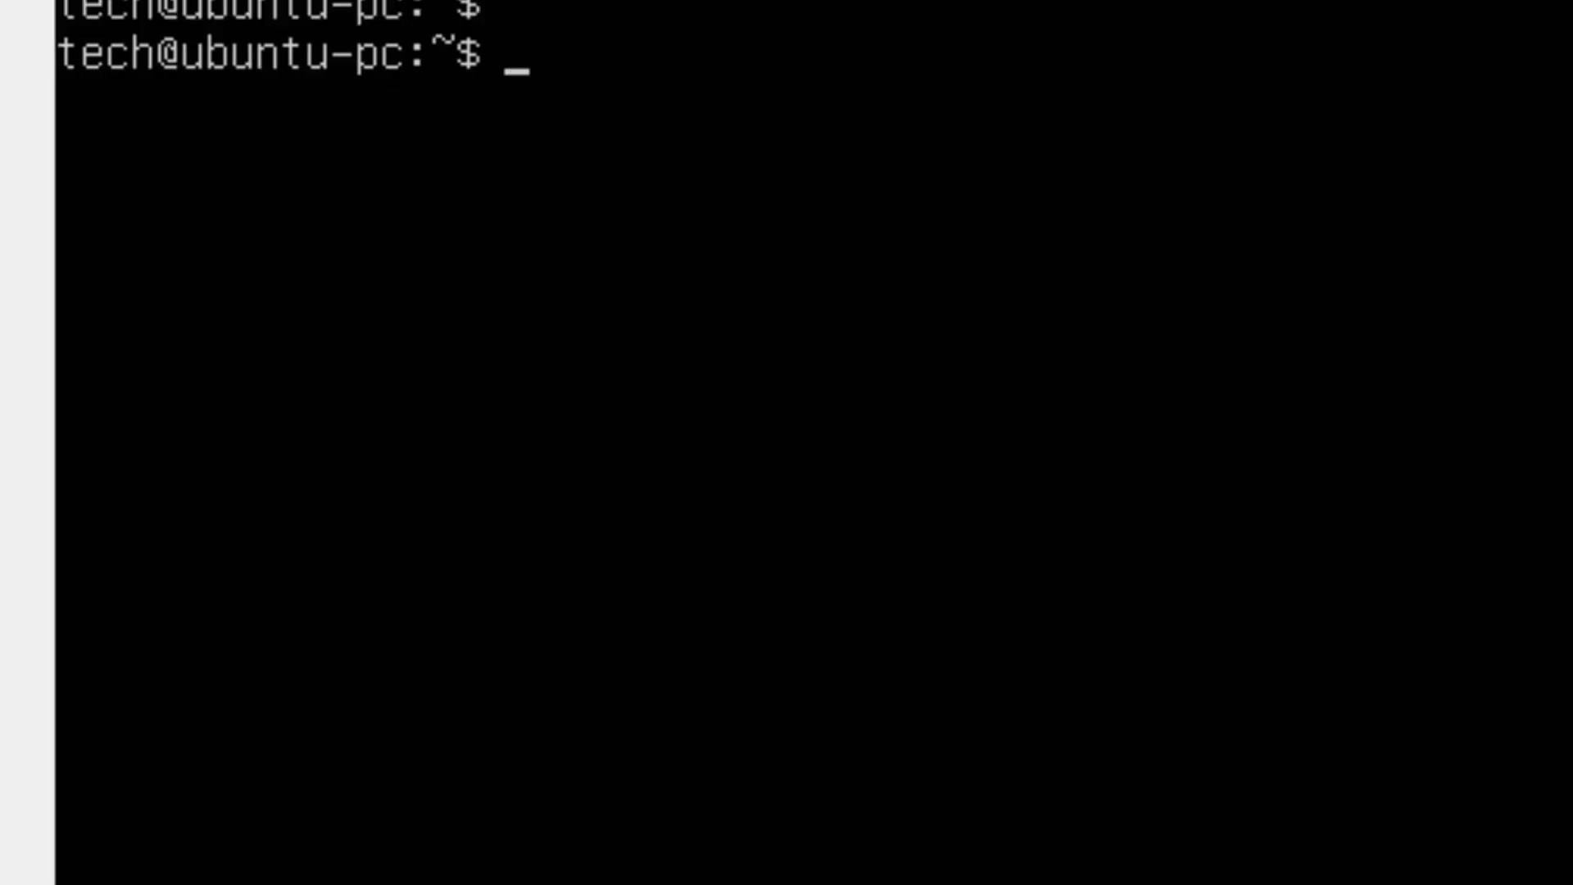
text(sudo syste;)
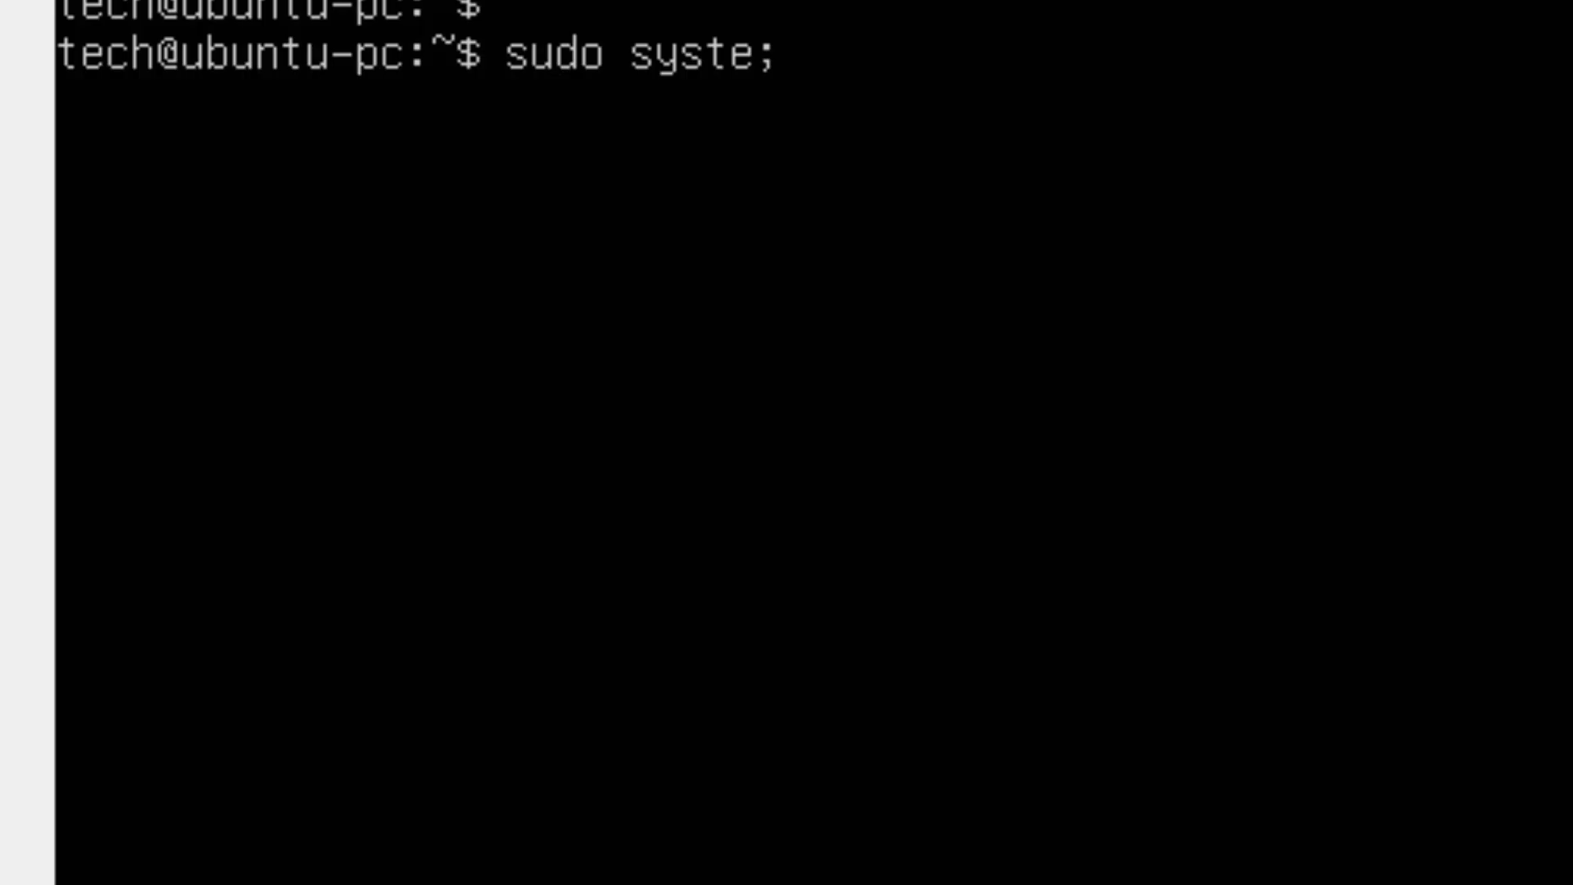
key(BackSpace)
text(mctl status cok)
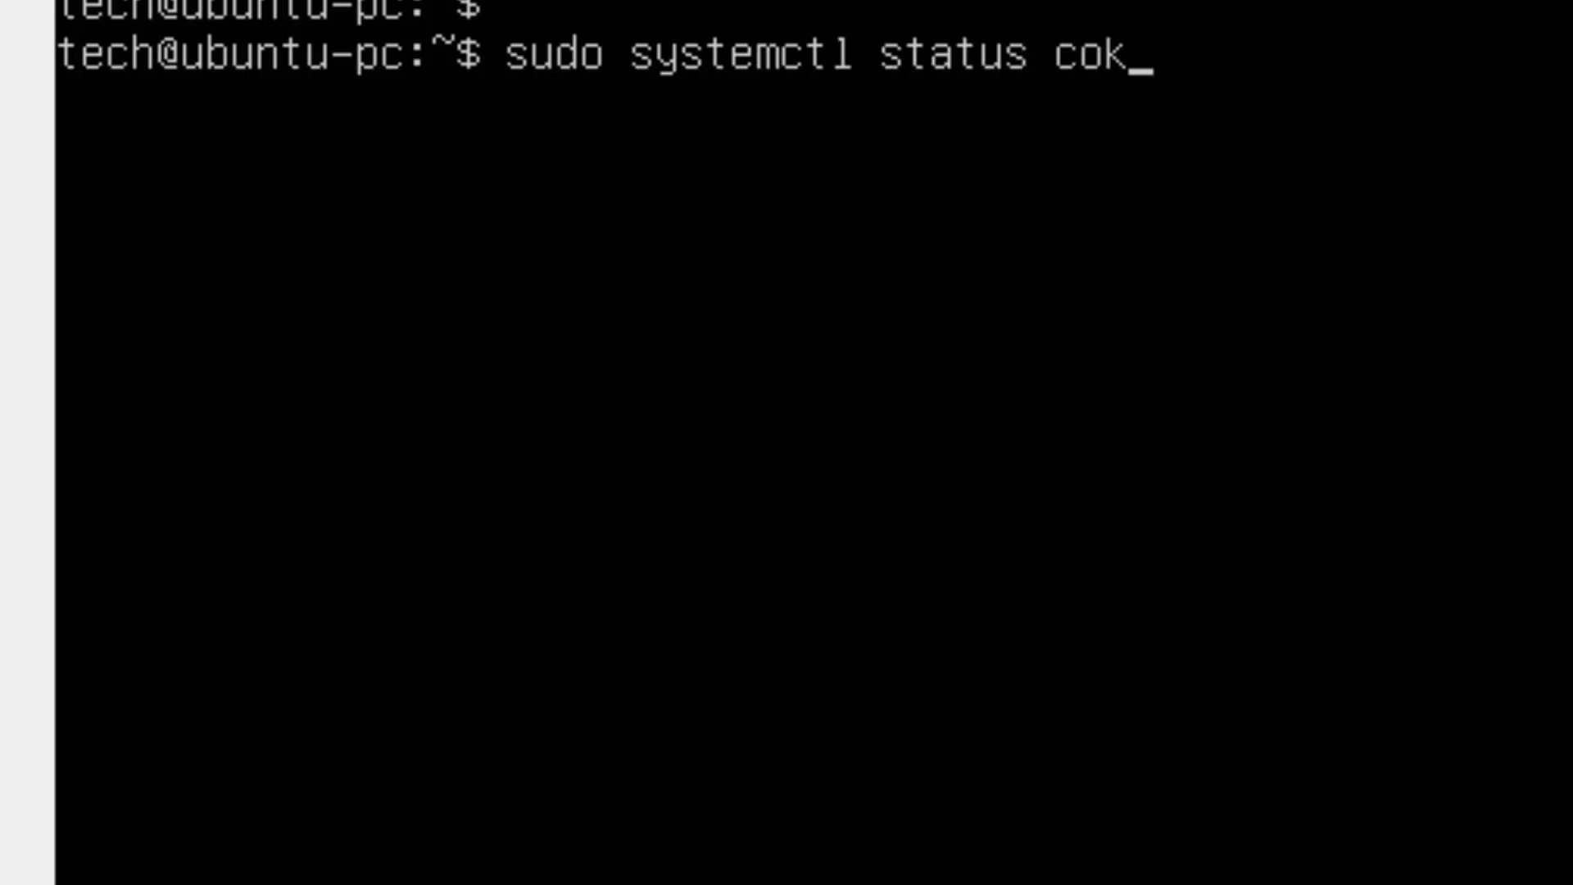
key(BackSpace)
text(ckp)
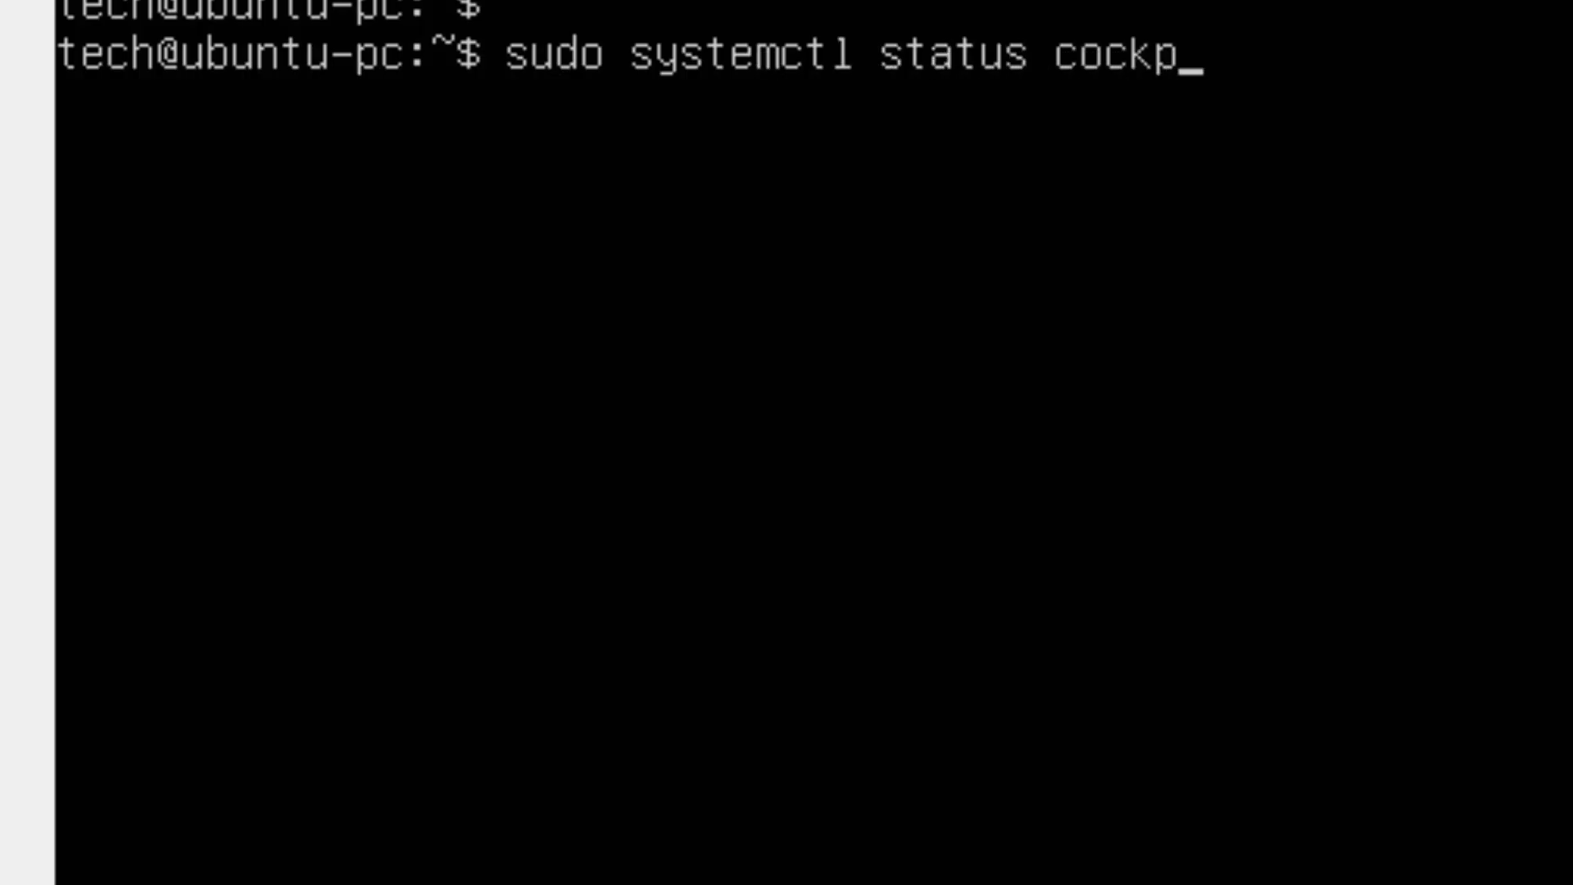
key(Tab)
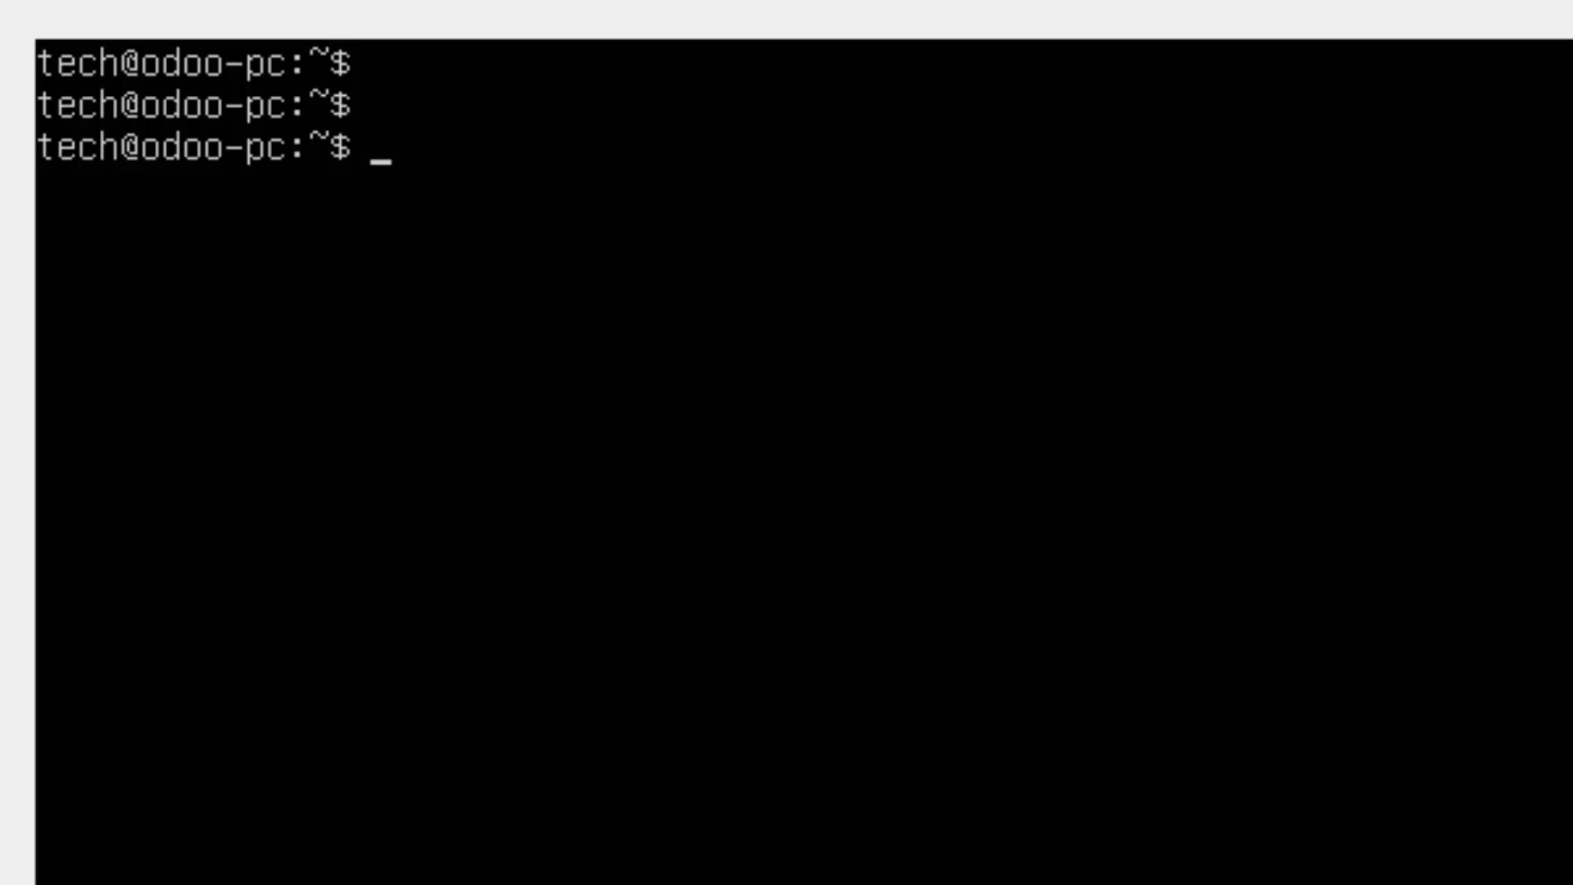
Display the system information of the odoo-pc machine with hostnamectl.
text(host)
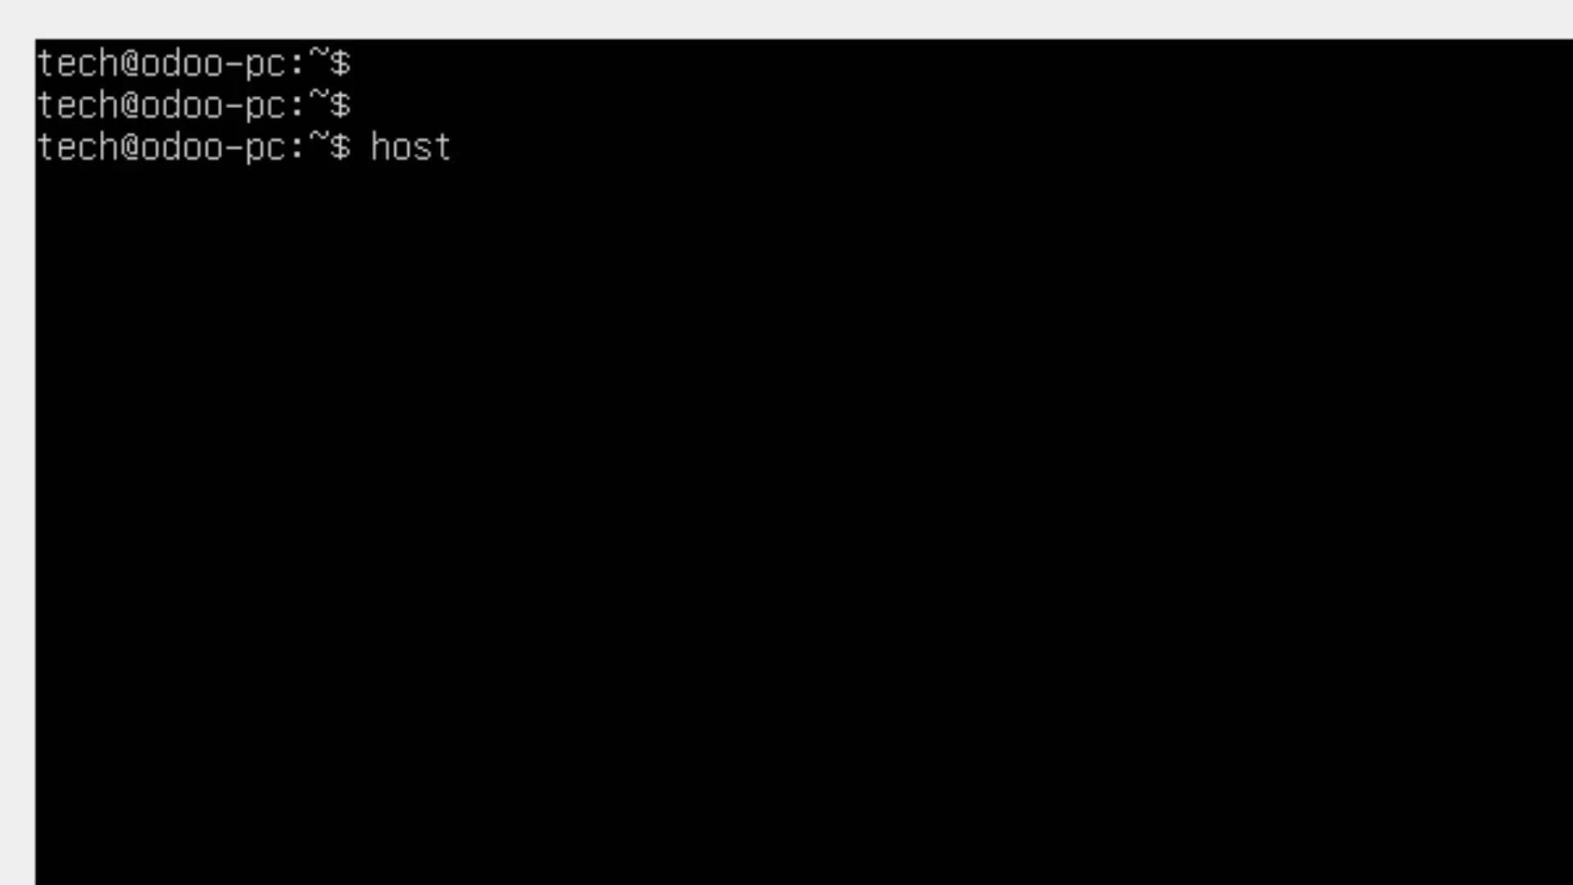
text(name)
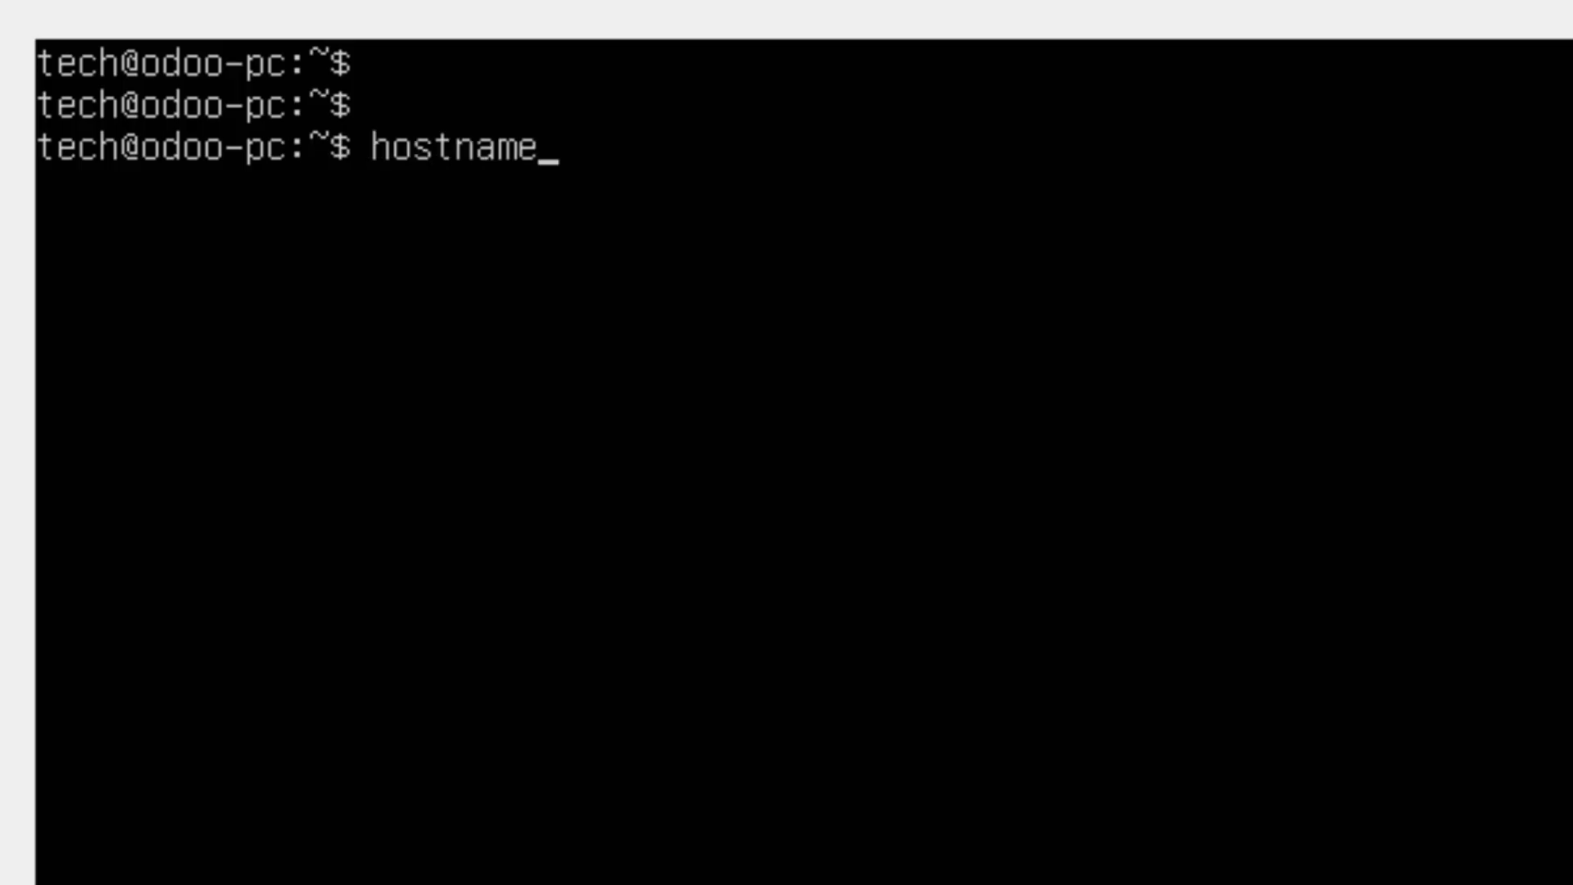
text(ctl)
key(Return)
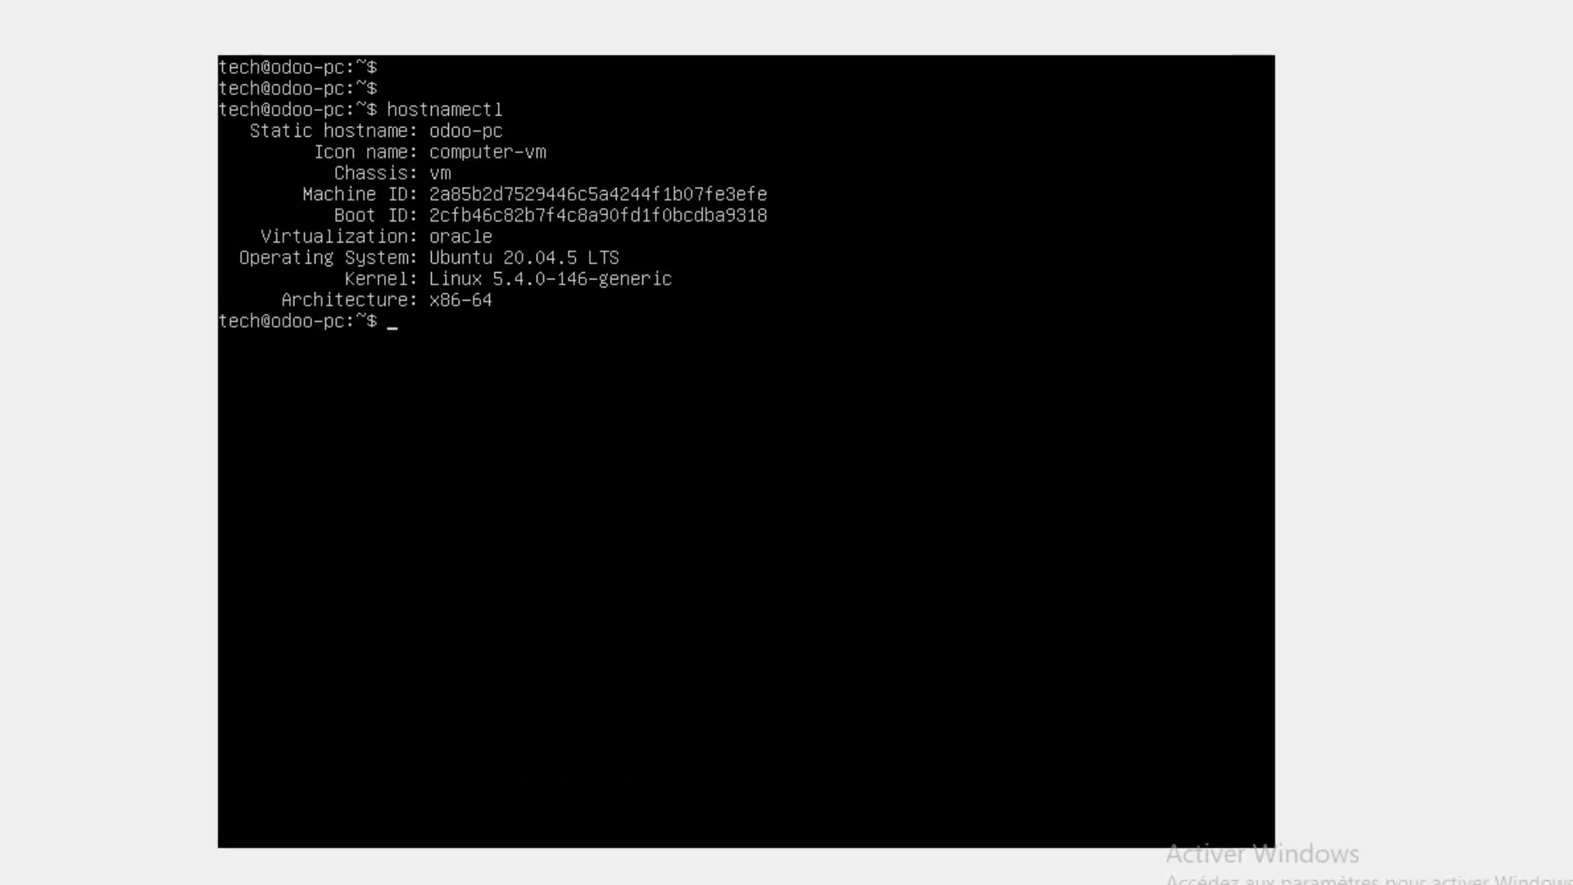
Refresh the package lists on odoo-pc with sudo apt update, and clear the terminal screen.
text(sudo apt)
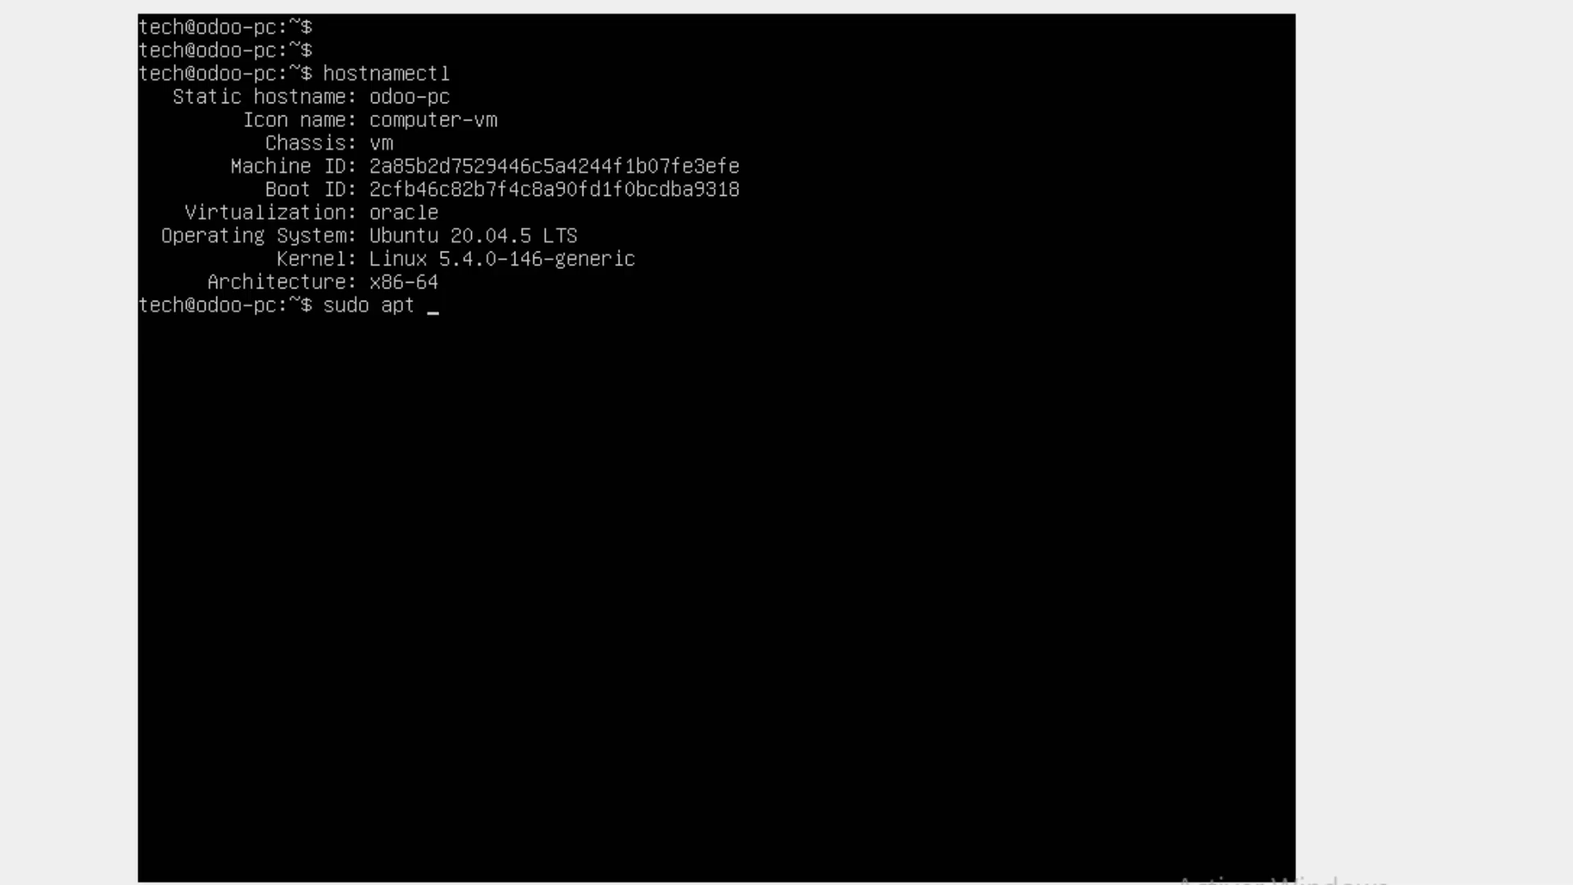
text( update)
key(Return)
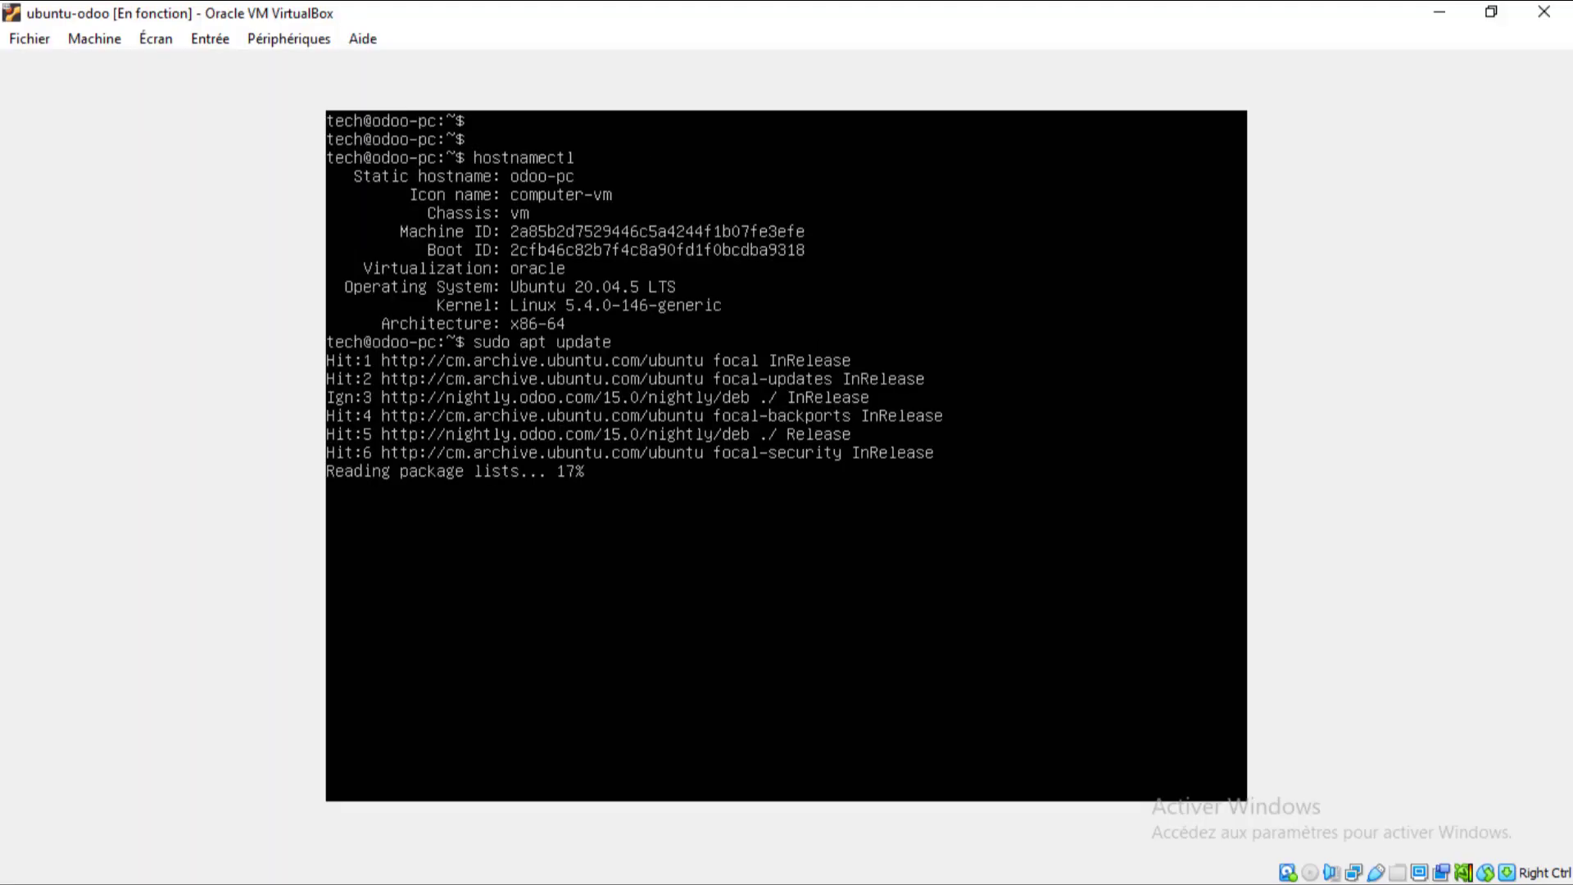
key(ctrl+l)
key(Return)
key(Return)
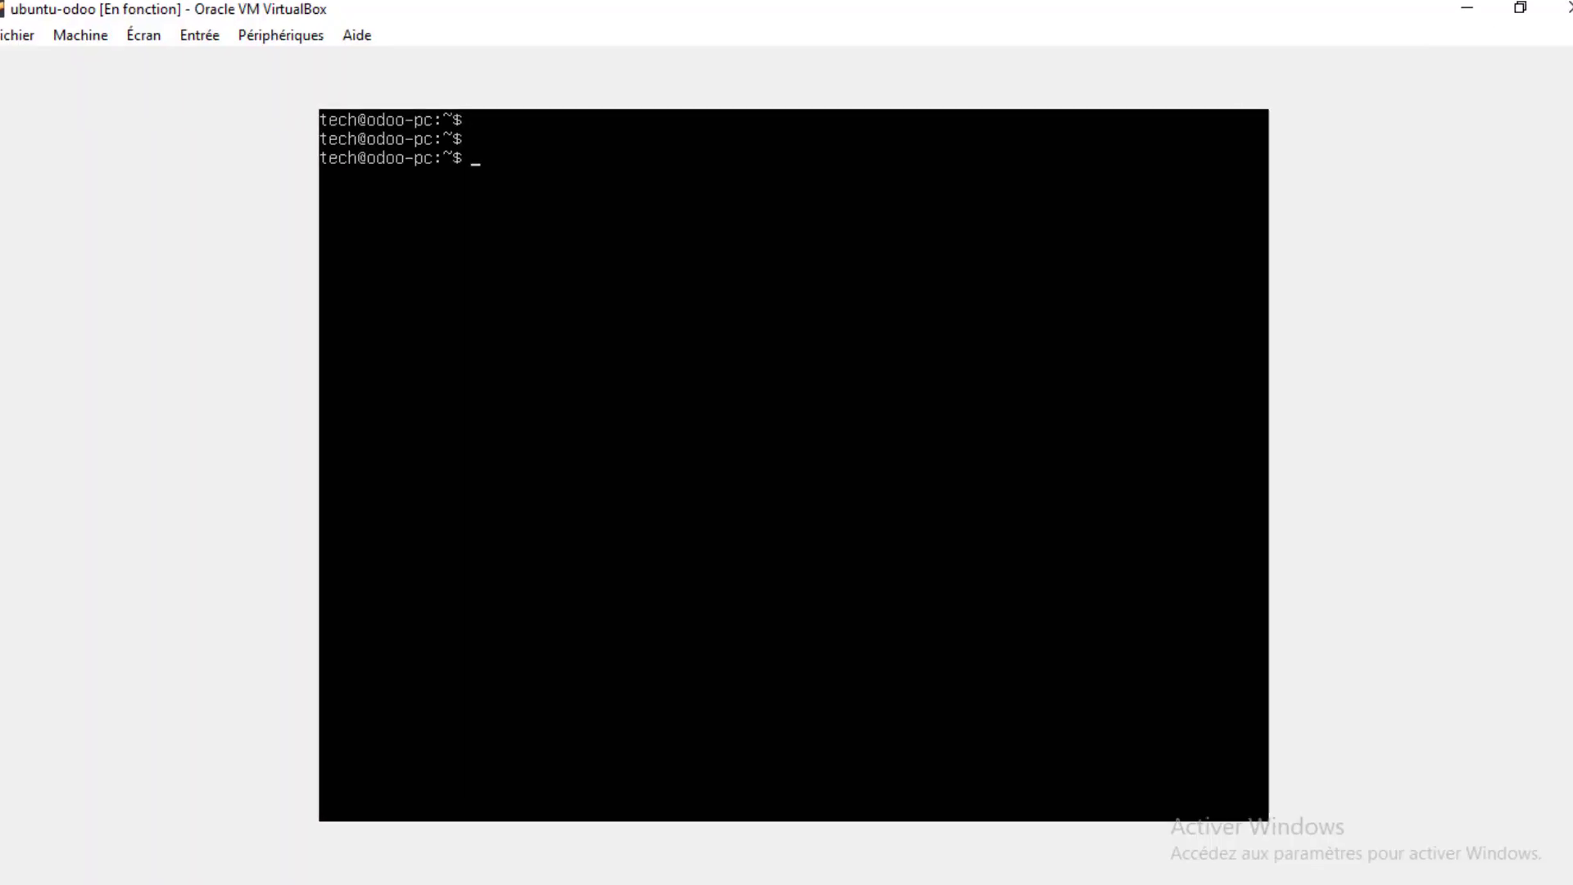
Try to install Cockpit on odoo-pc with sudo apt install cockpit, accepting the installation with y.
text(sudo apt install cockpit)
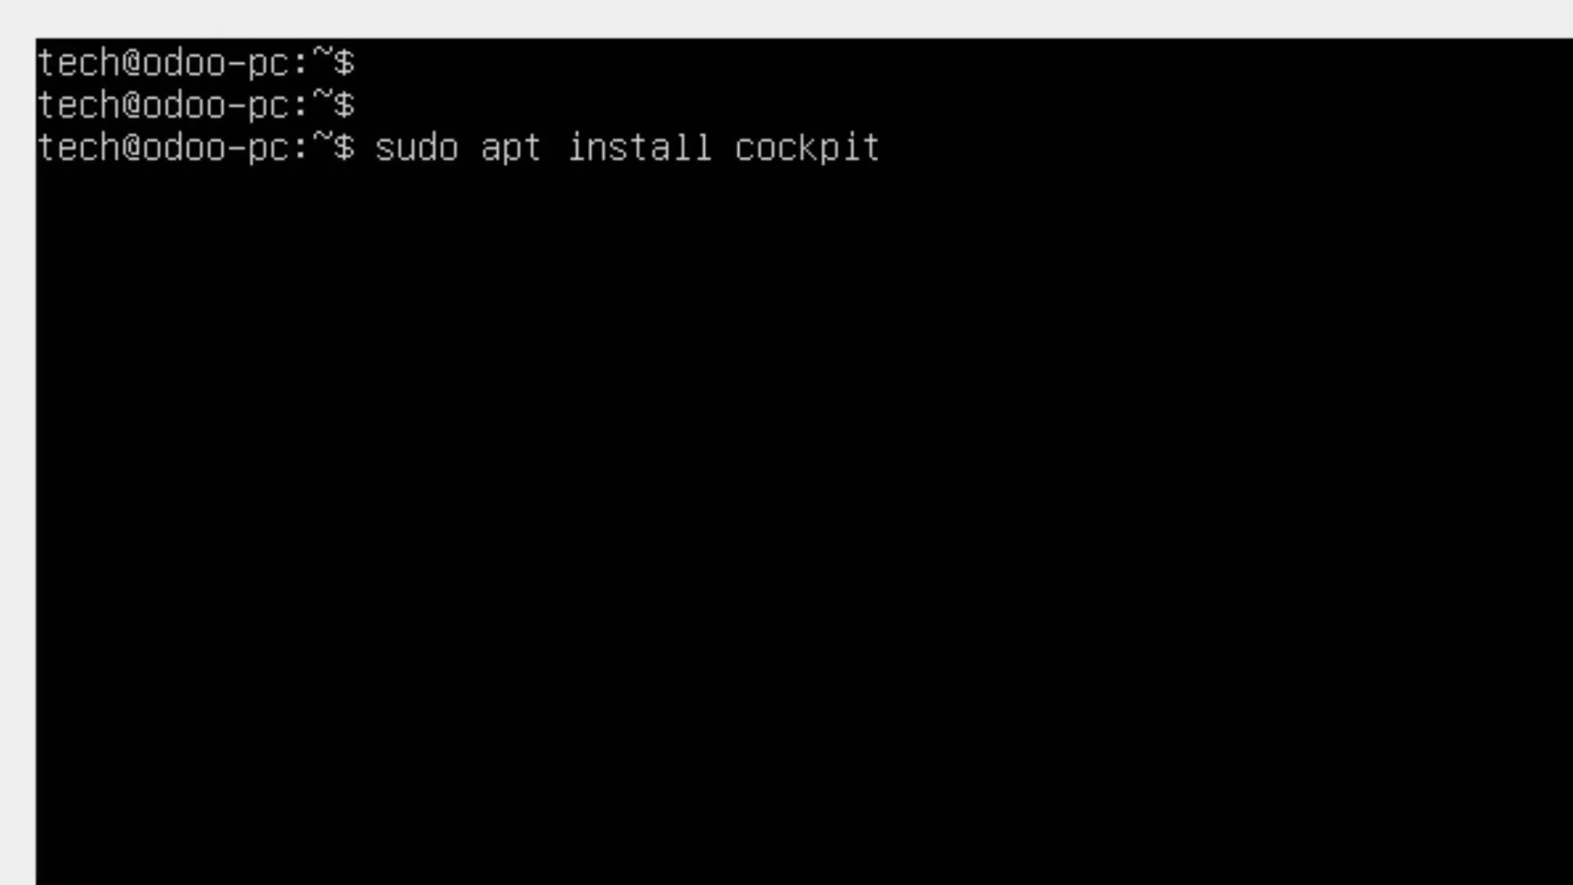
key(Return)
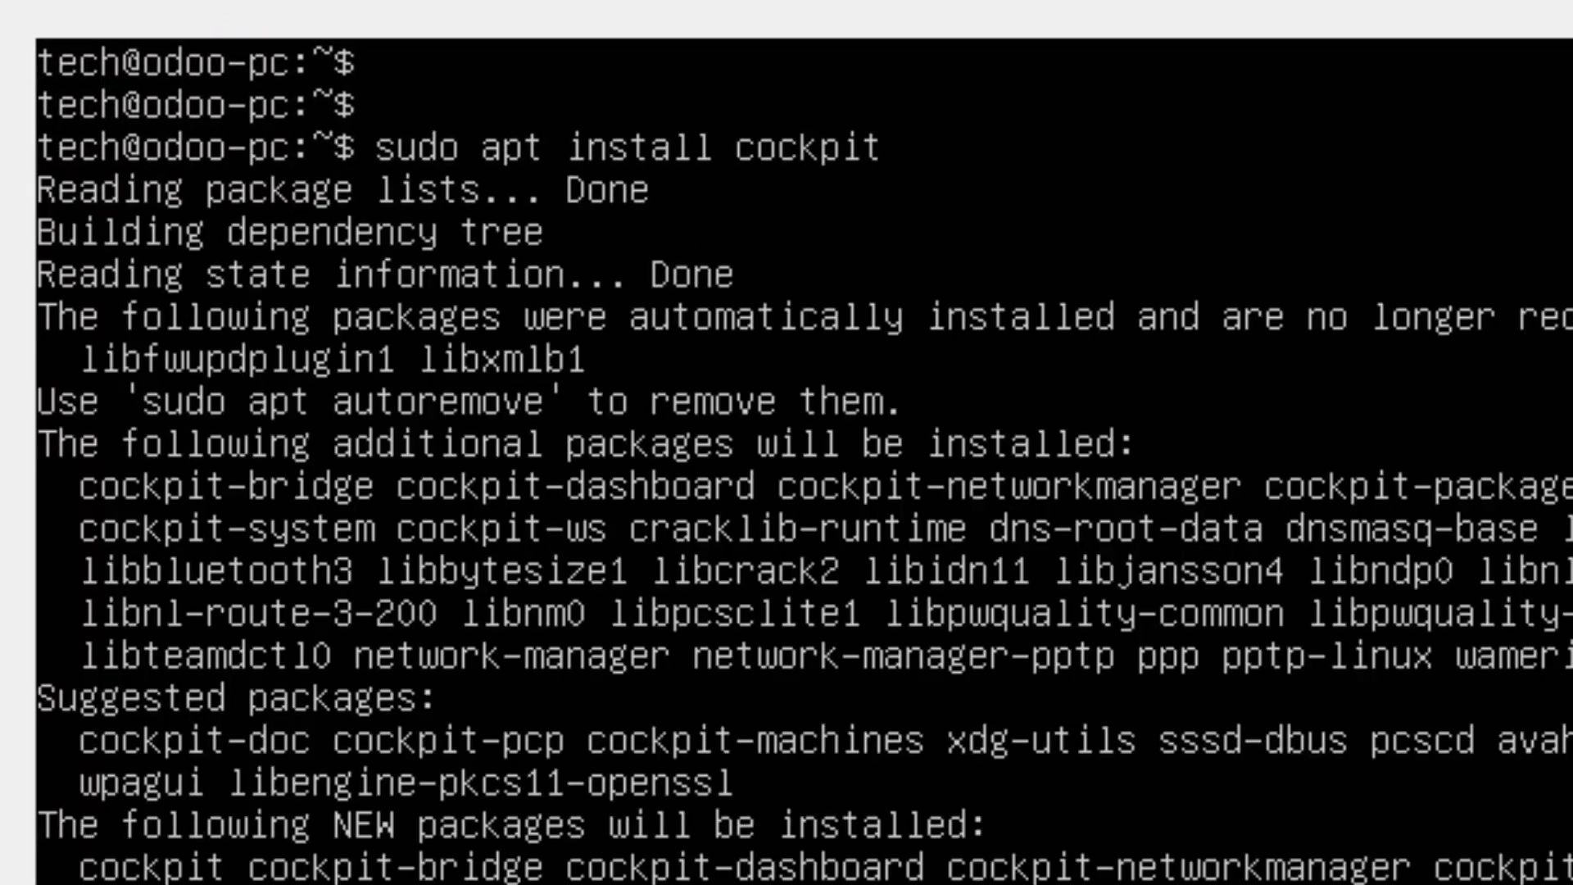
text(y)
key(Return)
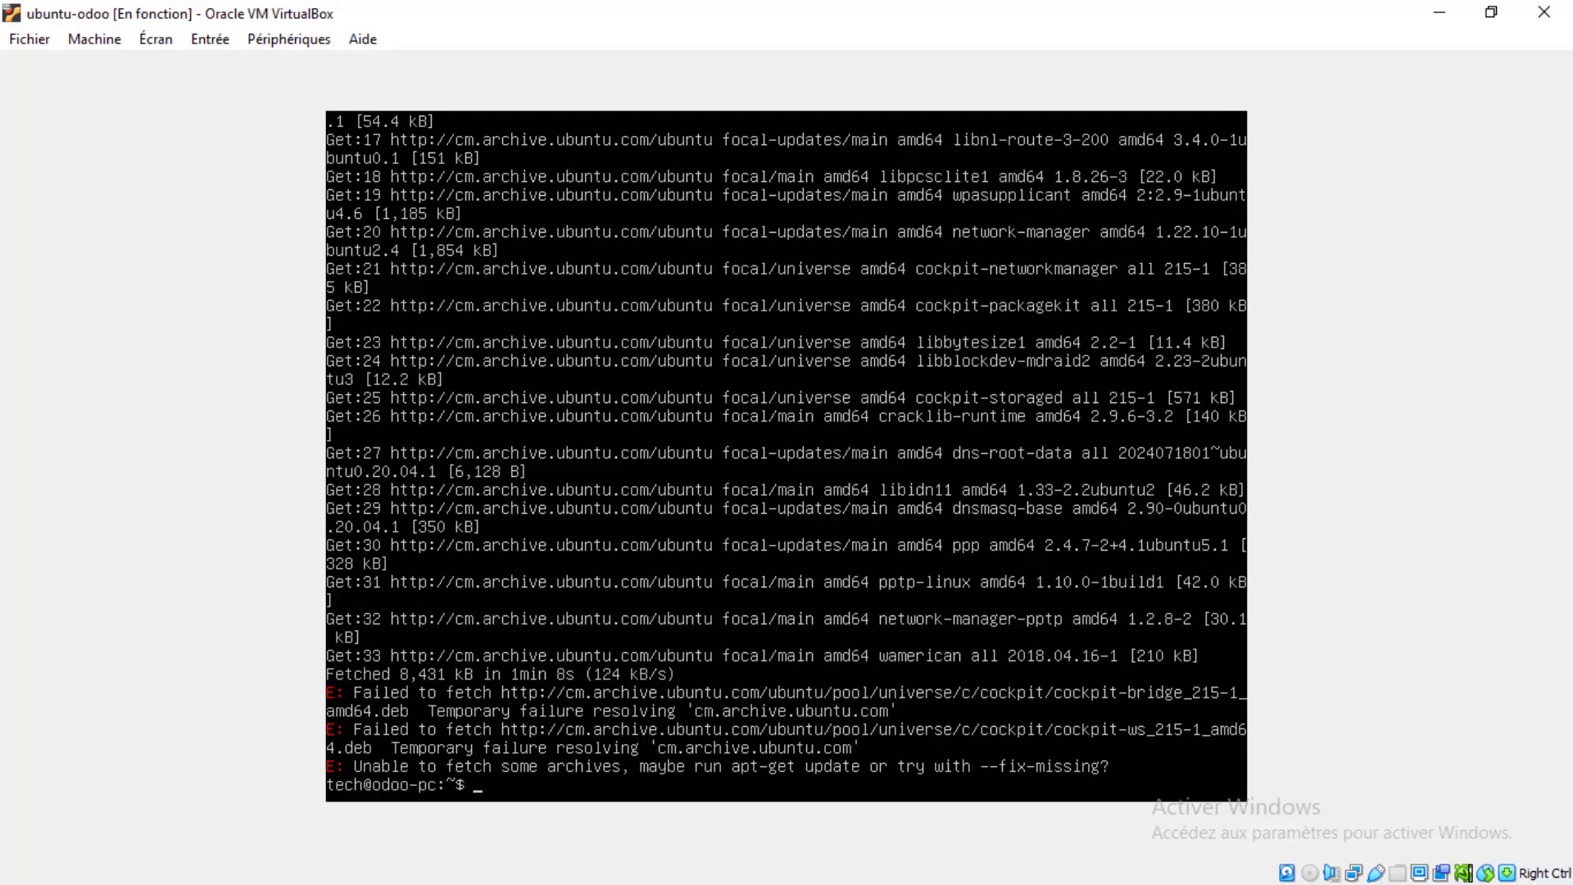
Run the cockpit installation on odoo-pc again, accept it with y, and clear the terminal screen.
key(Up)
key(Return)
text(y)
key(Return)
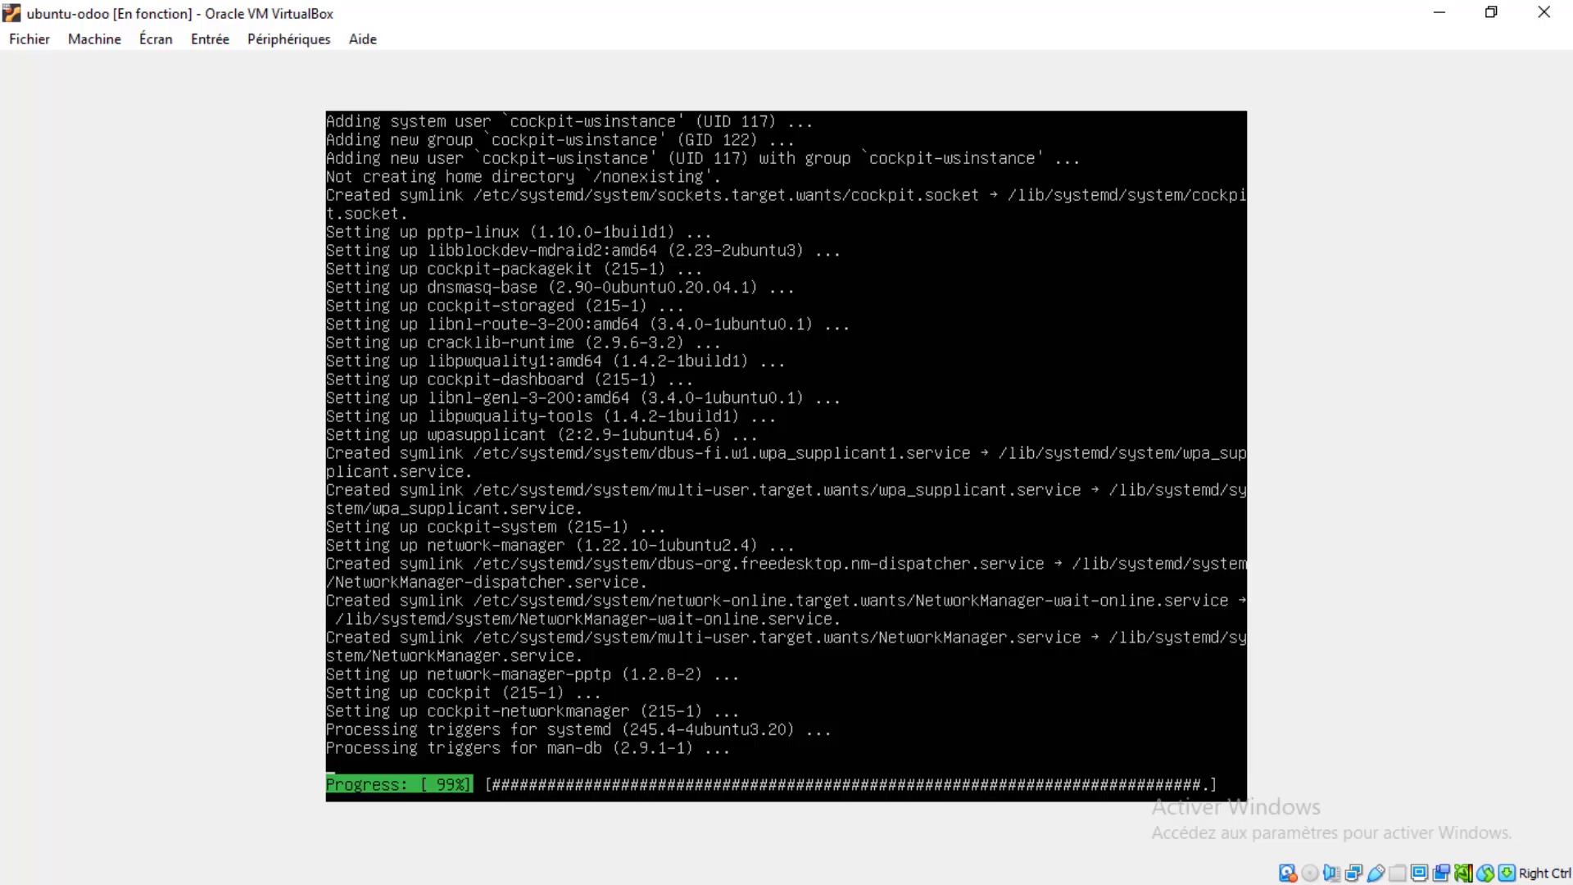
key(ctrl+l)
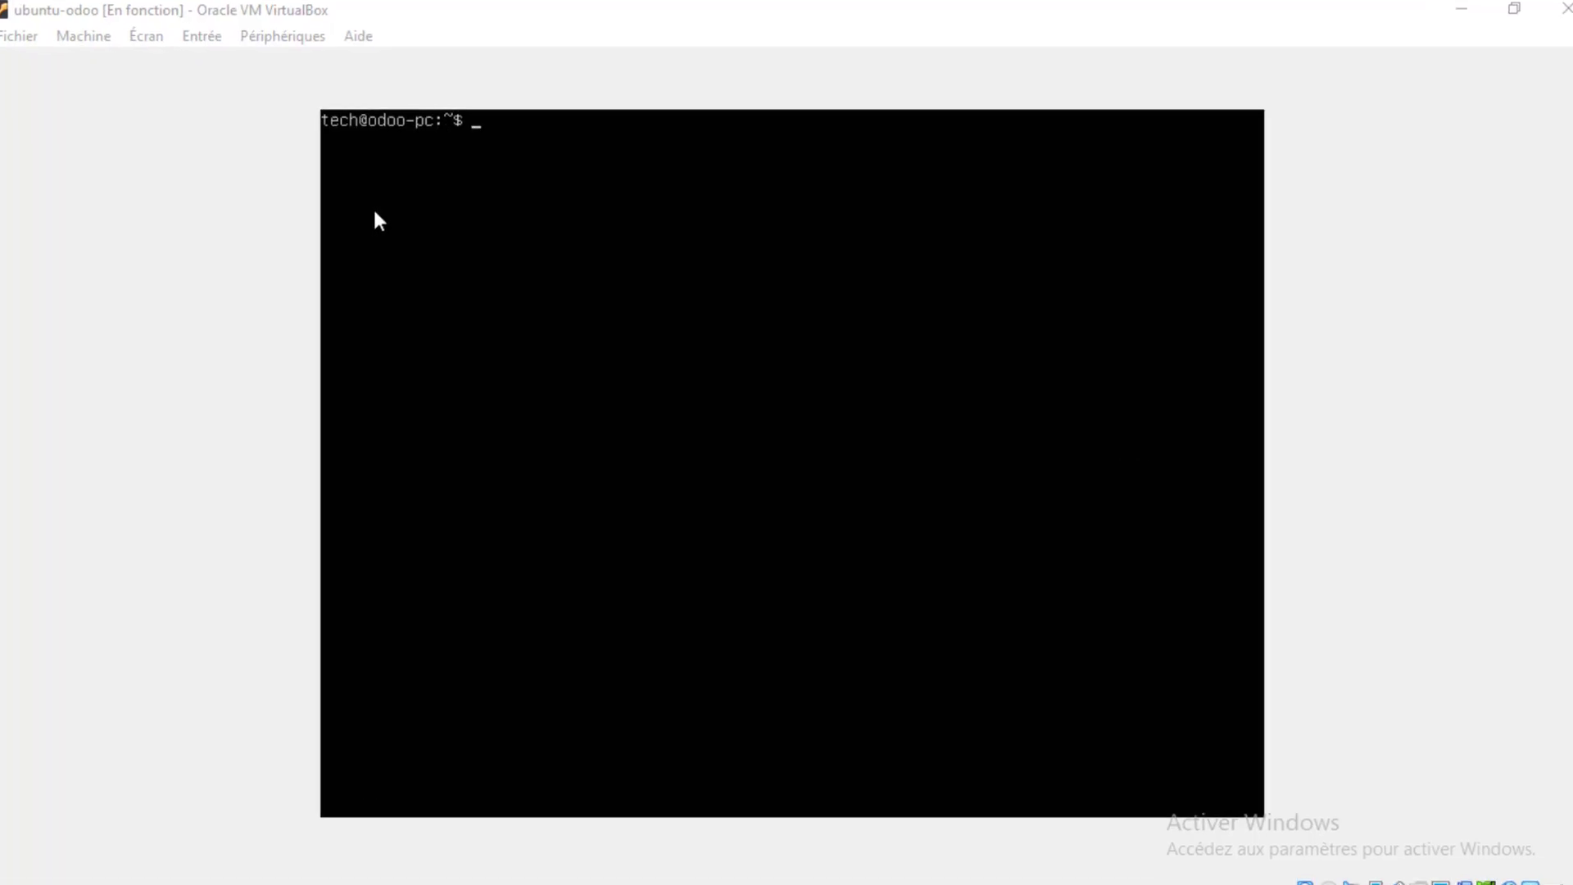
Check the status of the Cockpit service on odoo-pc with sudo systemctl status cockpit.service.
key(Return)
key(Return)
key(Return)
text(sudo )
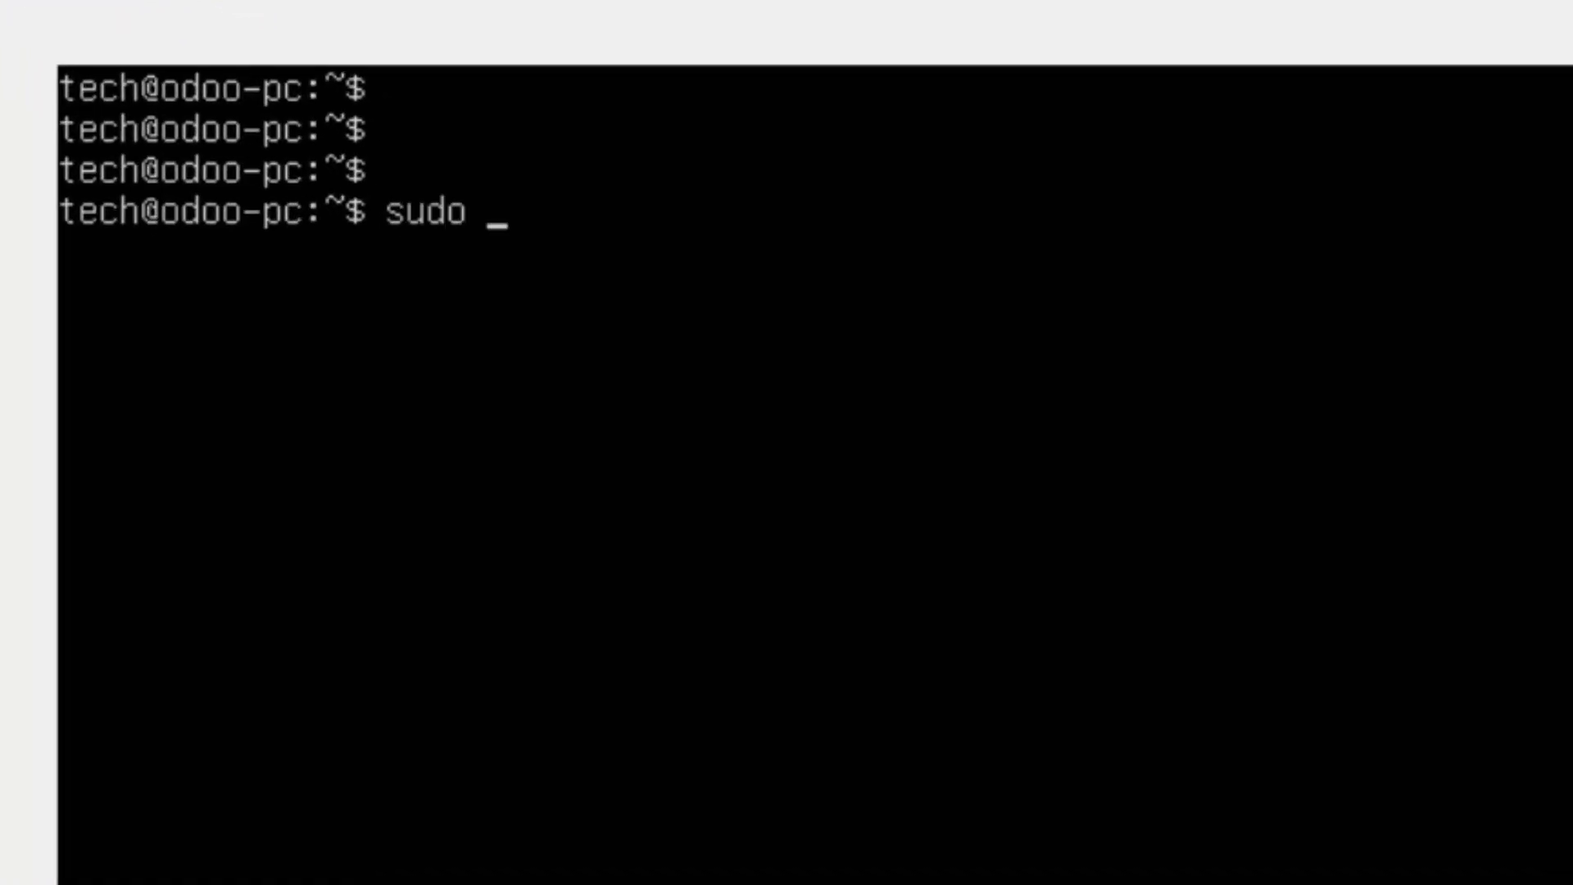
text(systemctl sta)
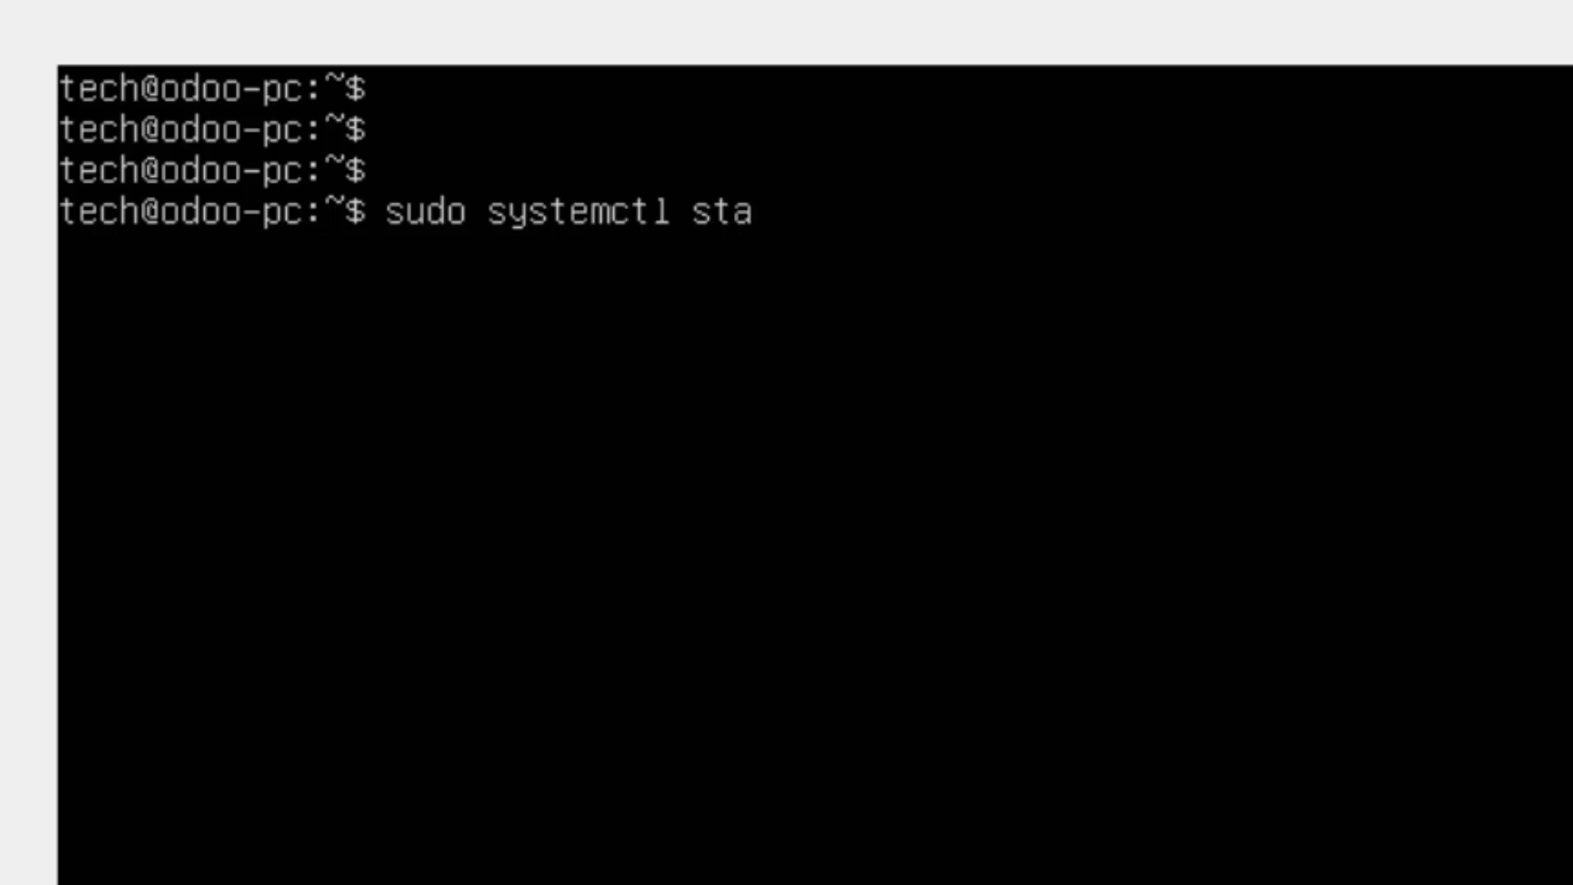
text(tus cockpit.service)
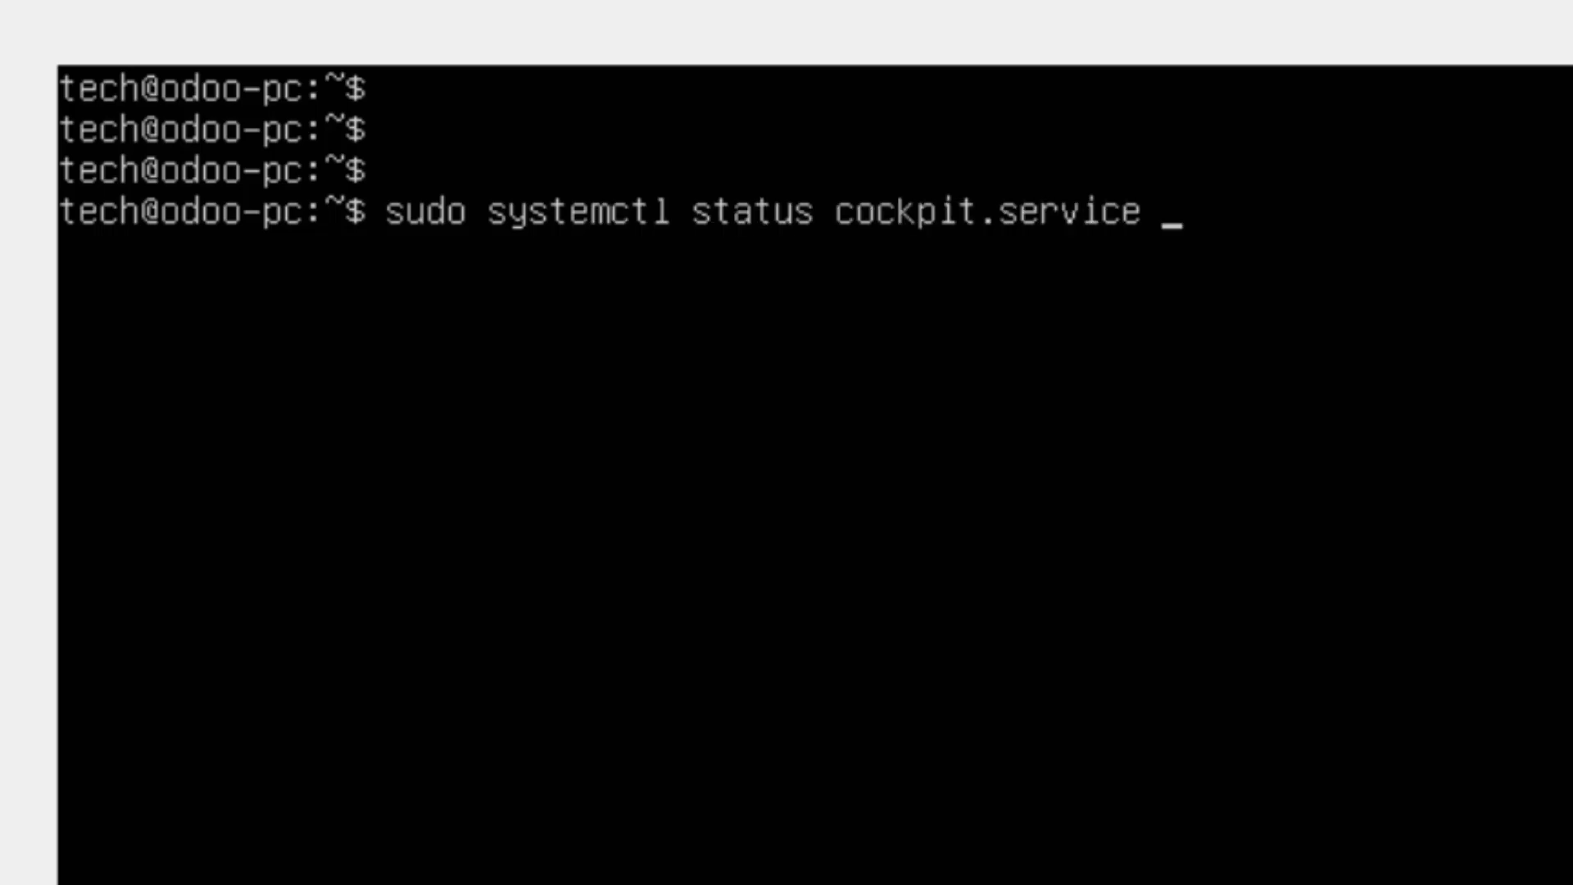
key(Return)
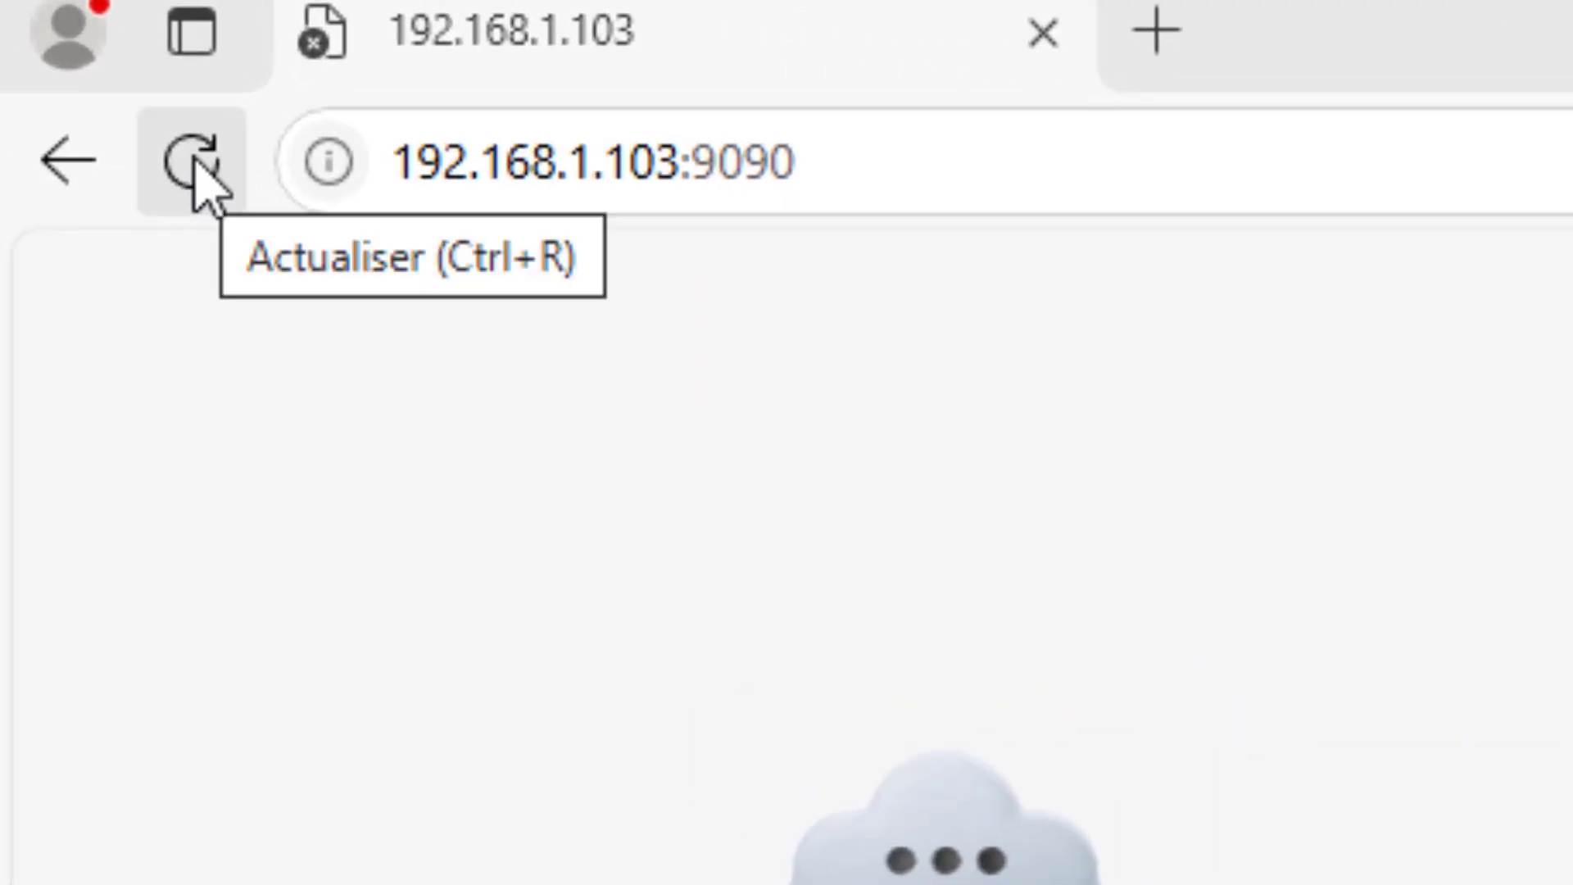
Reload 192.168.1.103:9090 in the web browser and continue to the site past the certificate warning.
click(193, 164)
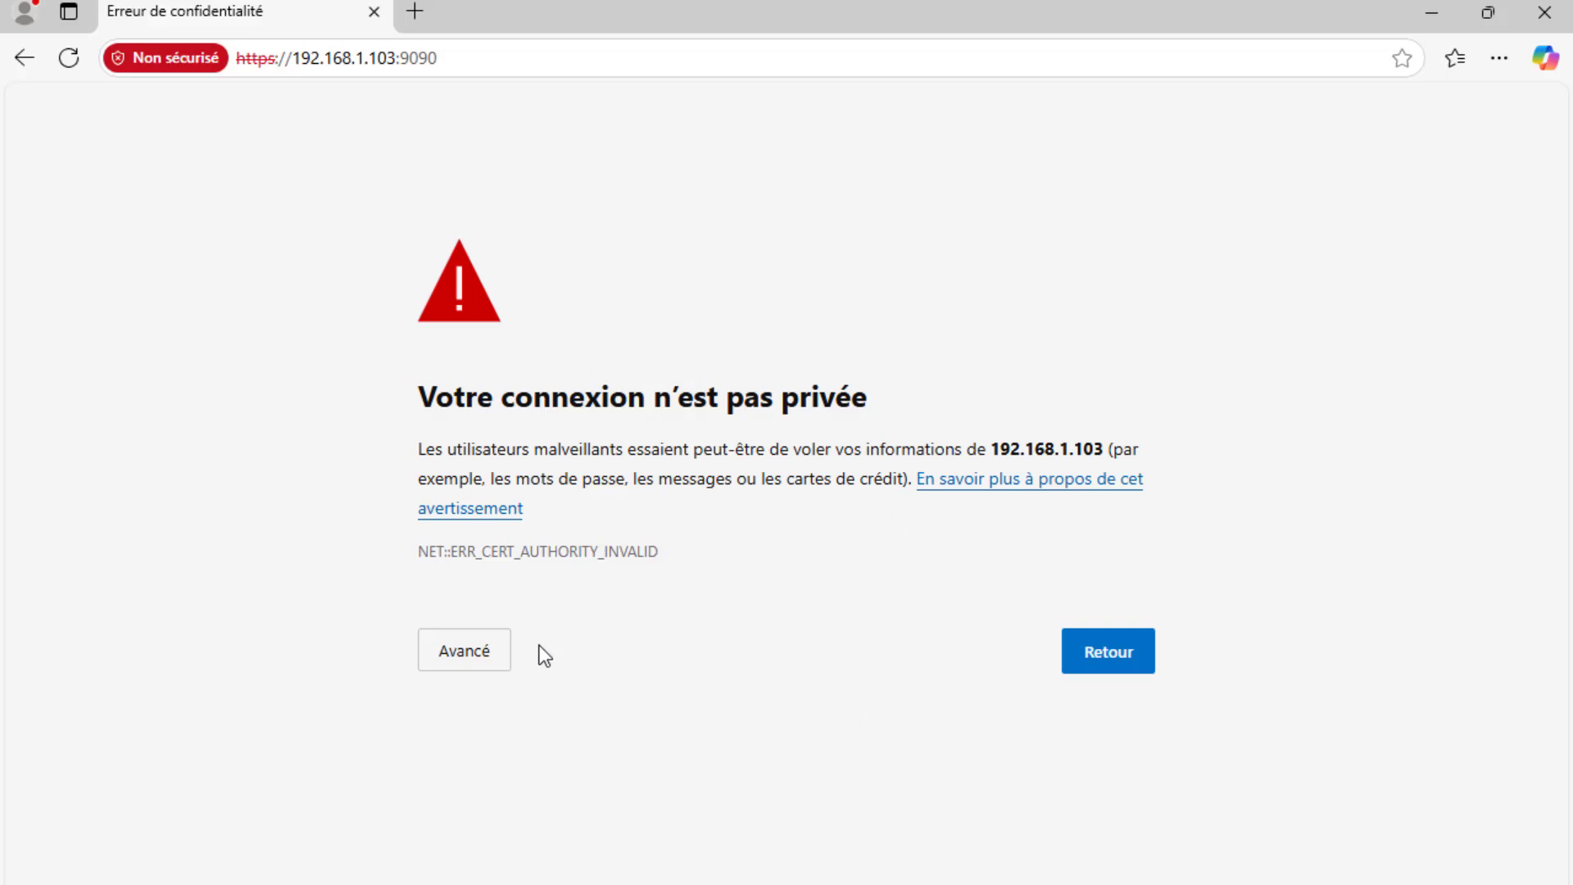
click(485, 664)
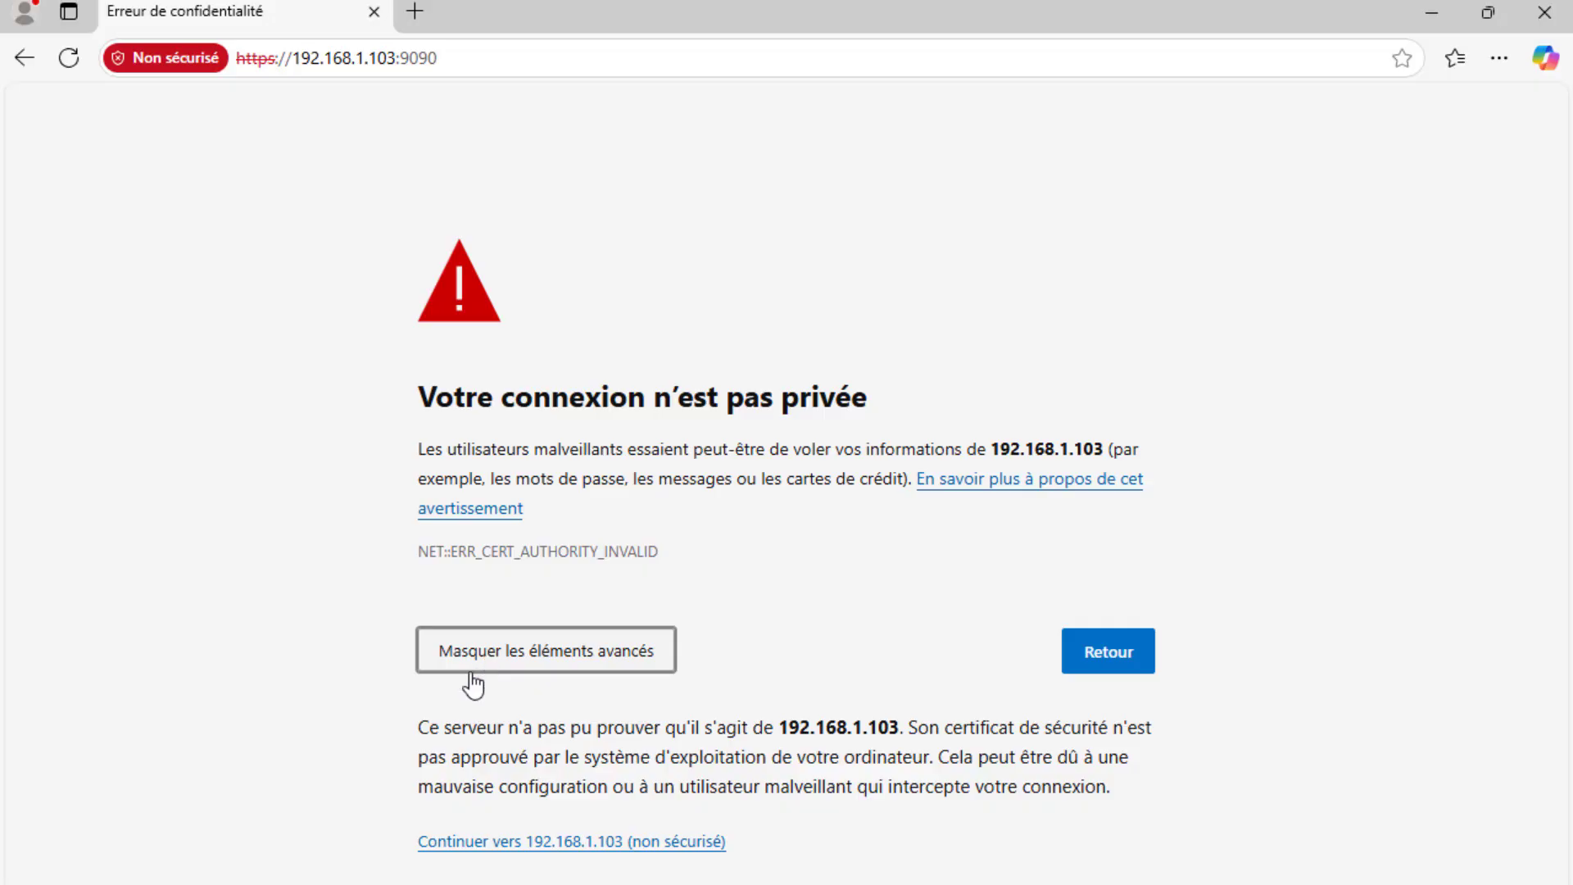
click(592, 844)
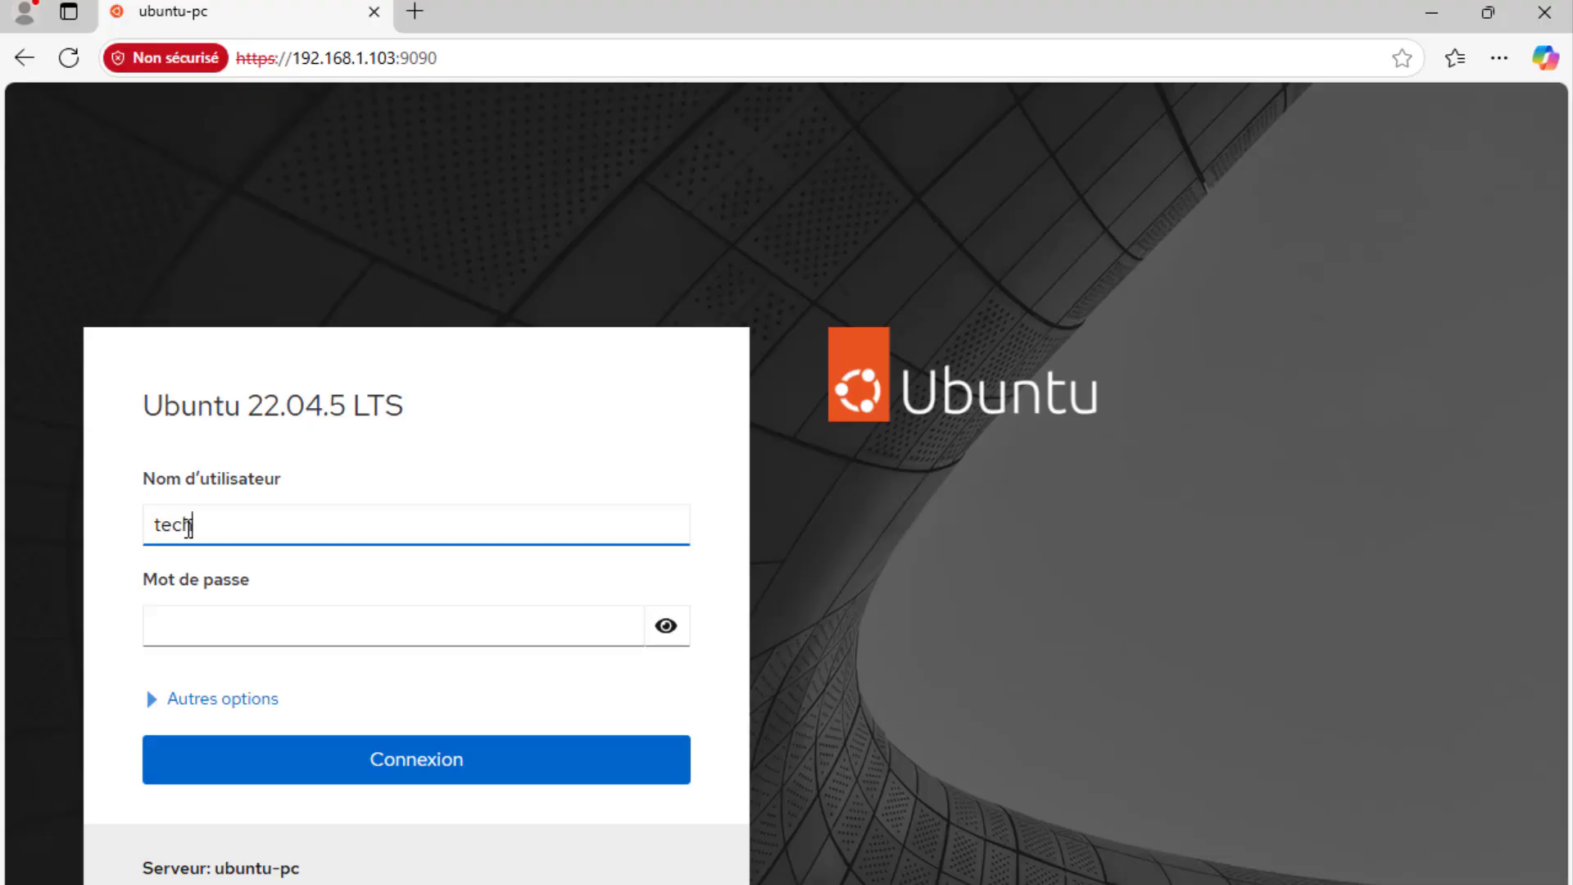
Enter the account password for user tech and log in to the ubuntu-pc web console.
key(Tab)
text(•)
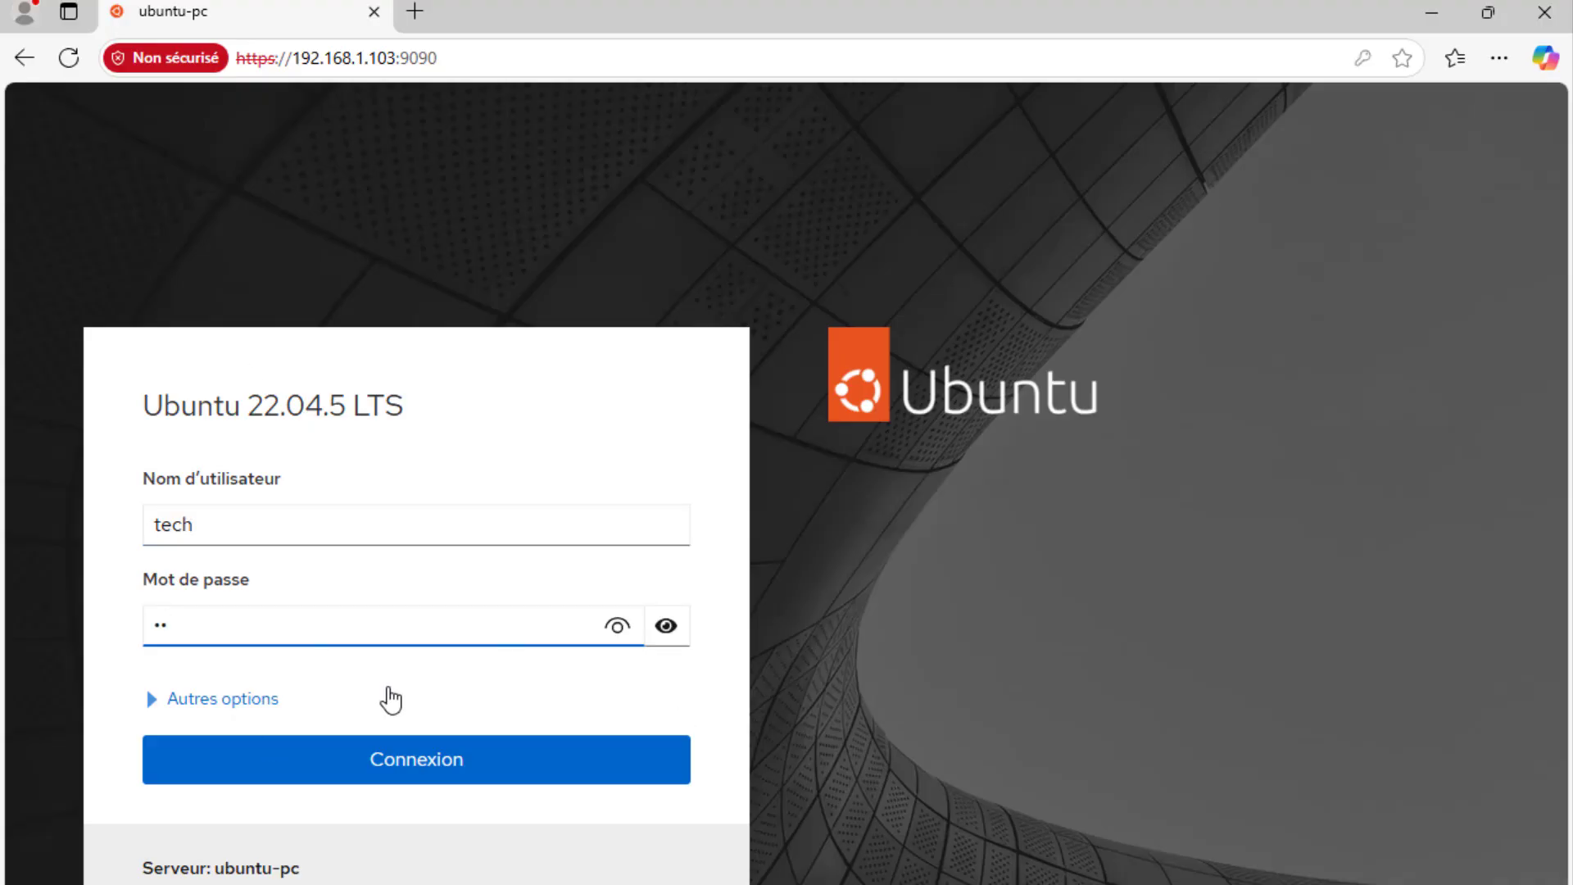
click(442, 772)
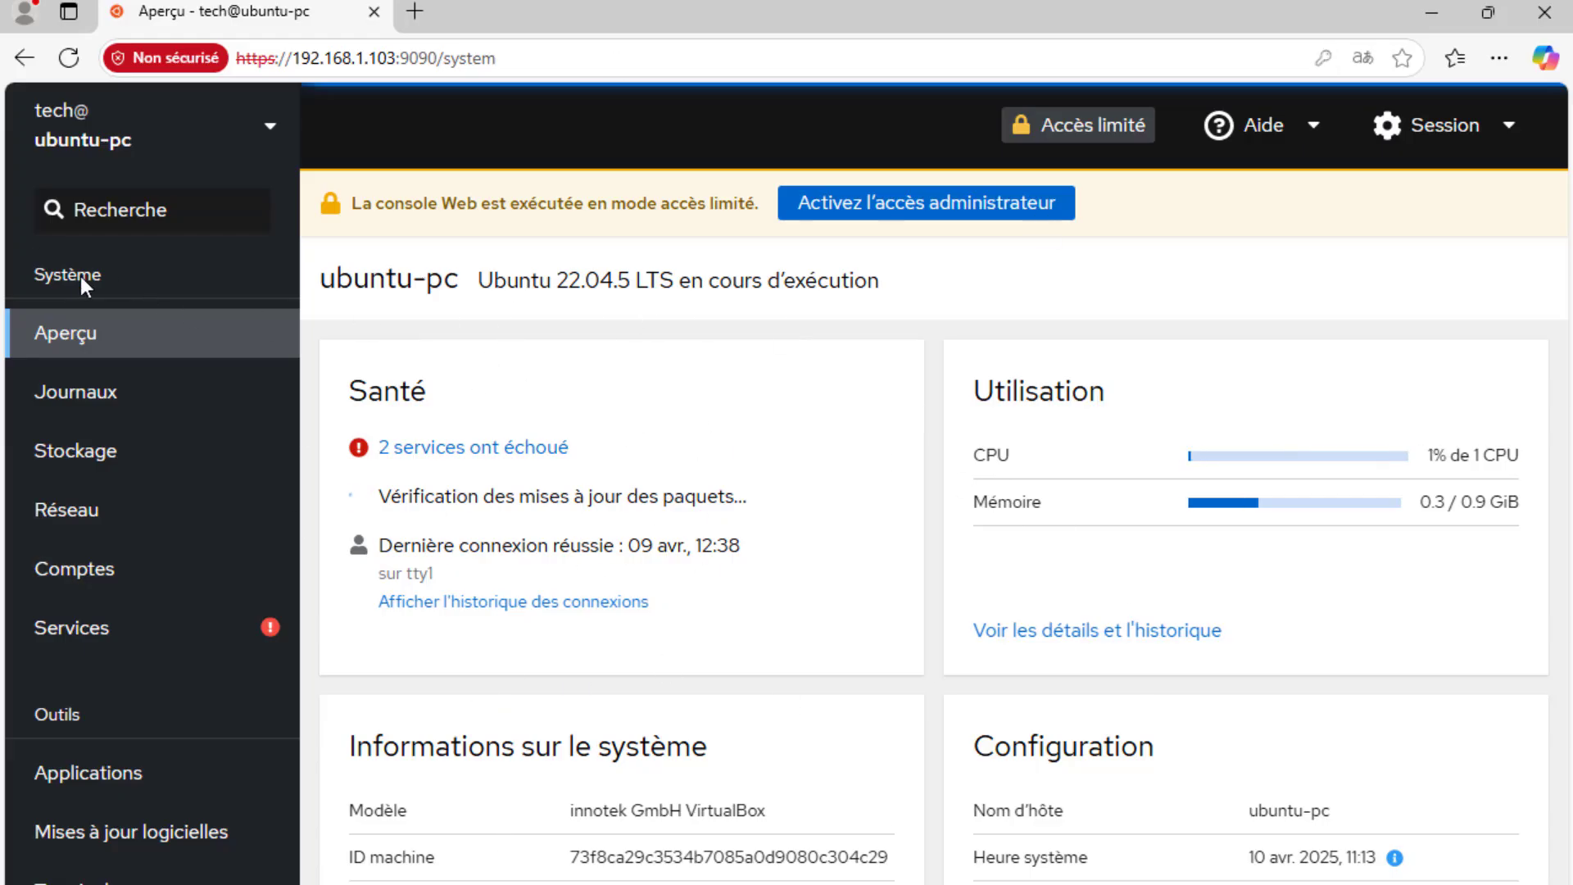
Look through the Journaux, Stockage, Réseau and Comptes pages of ubuntu-pc, and run ip a in its web terminal.
click(88, 393)
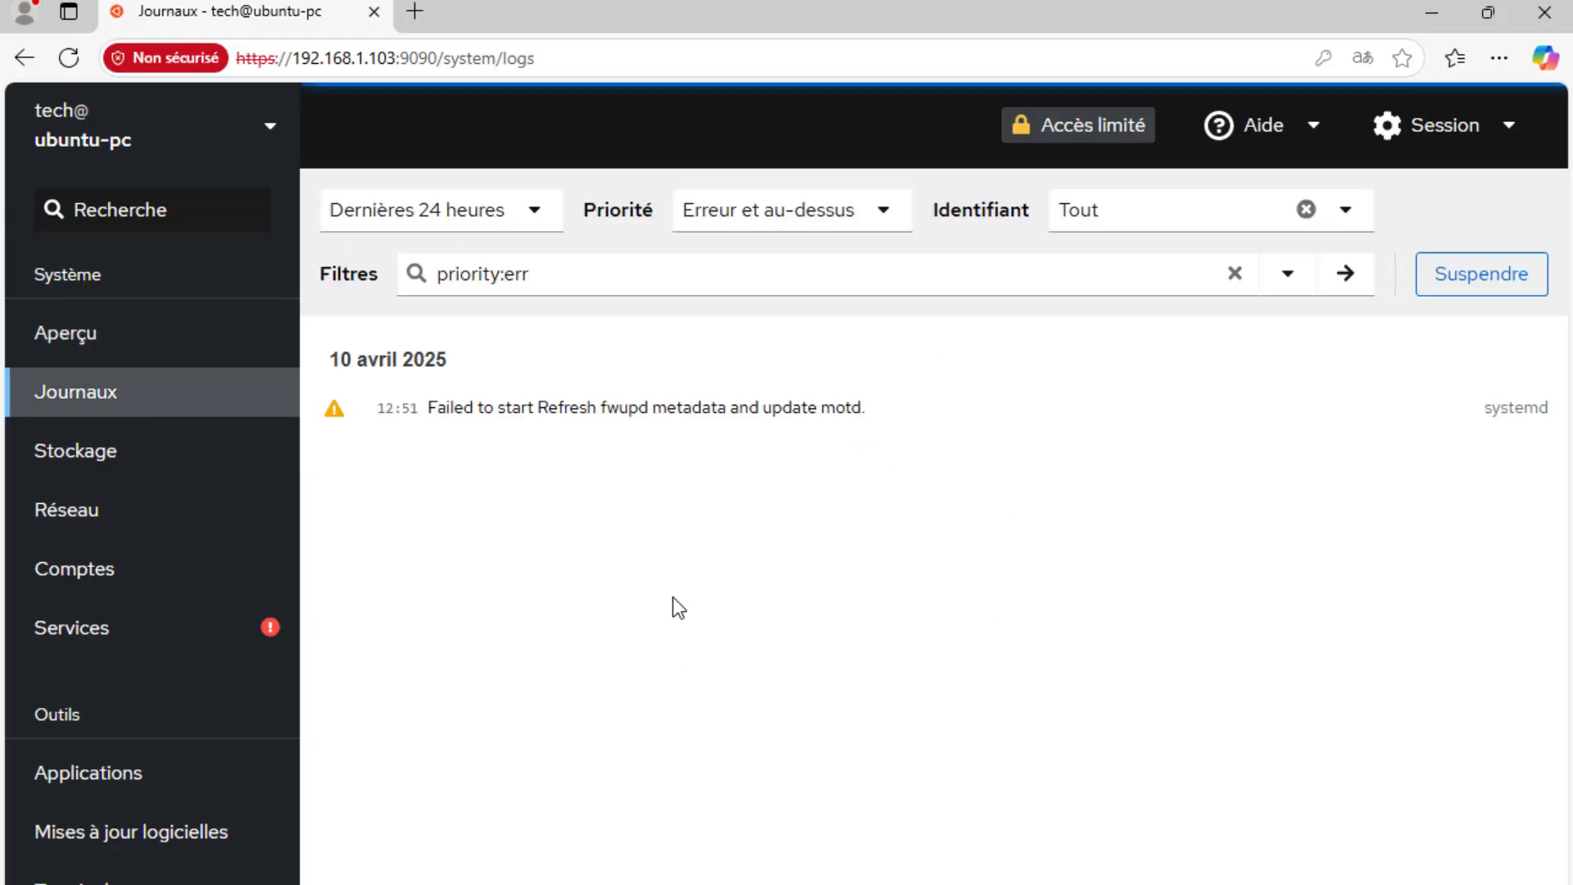
click(125, 459)
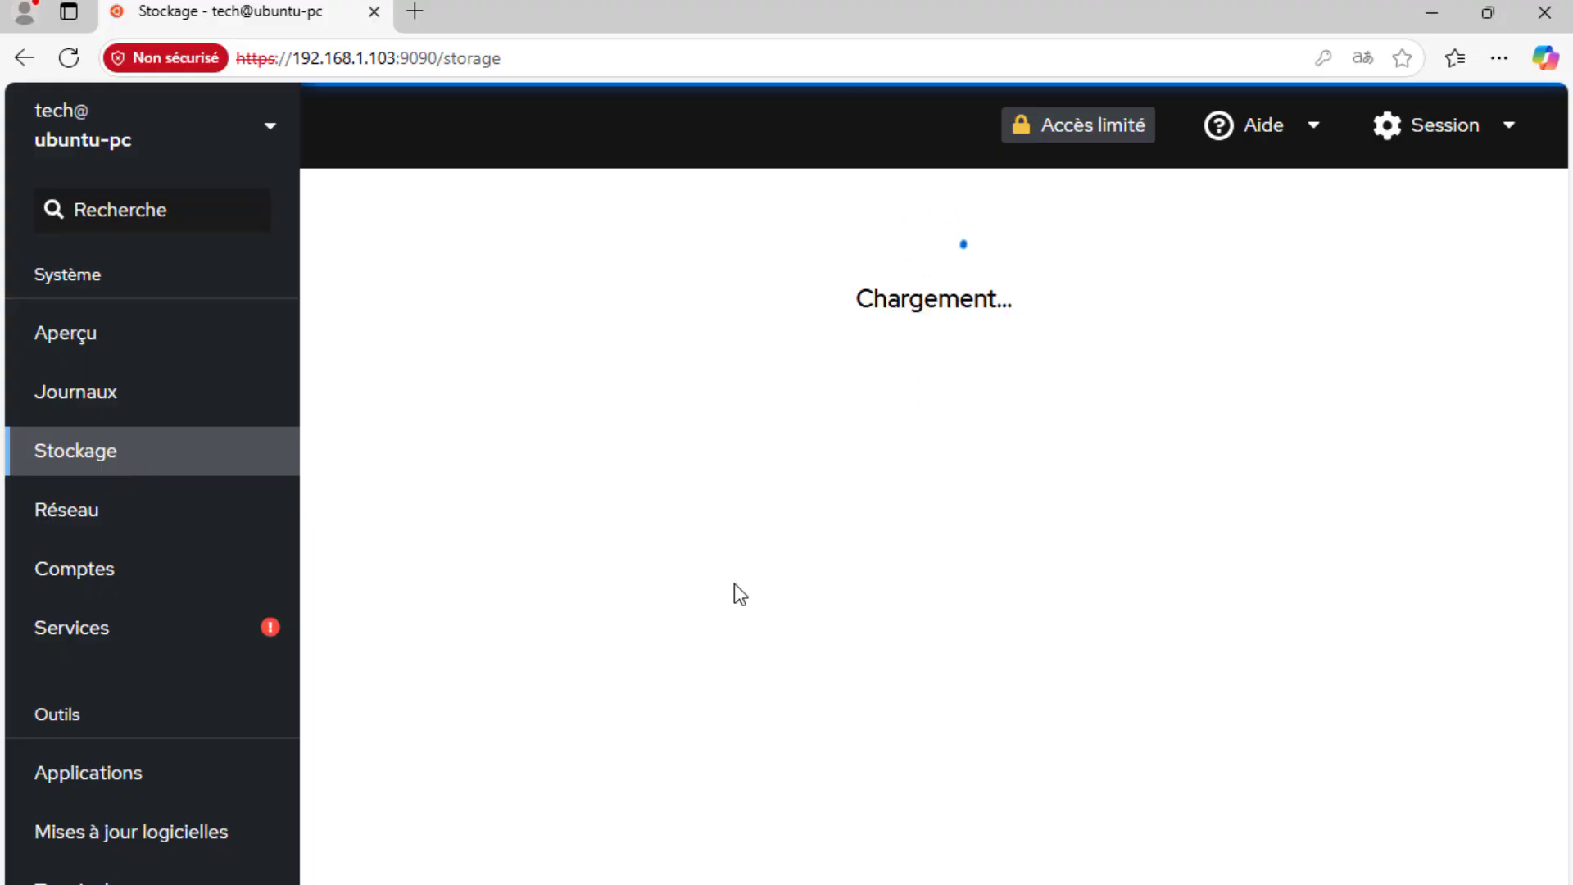
click(70, 510)
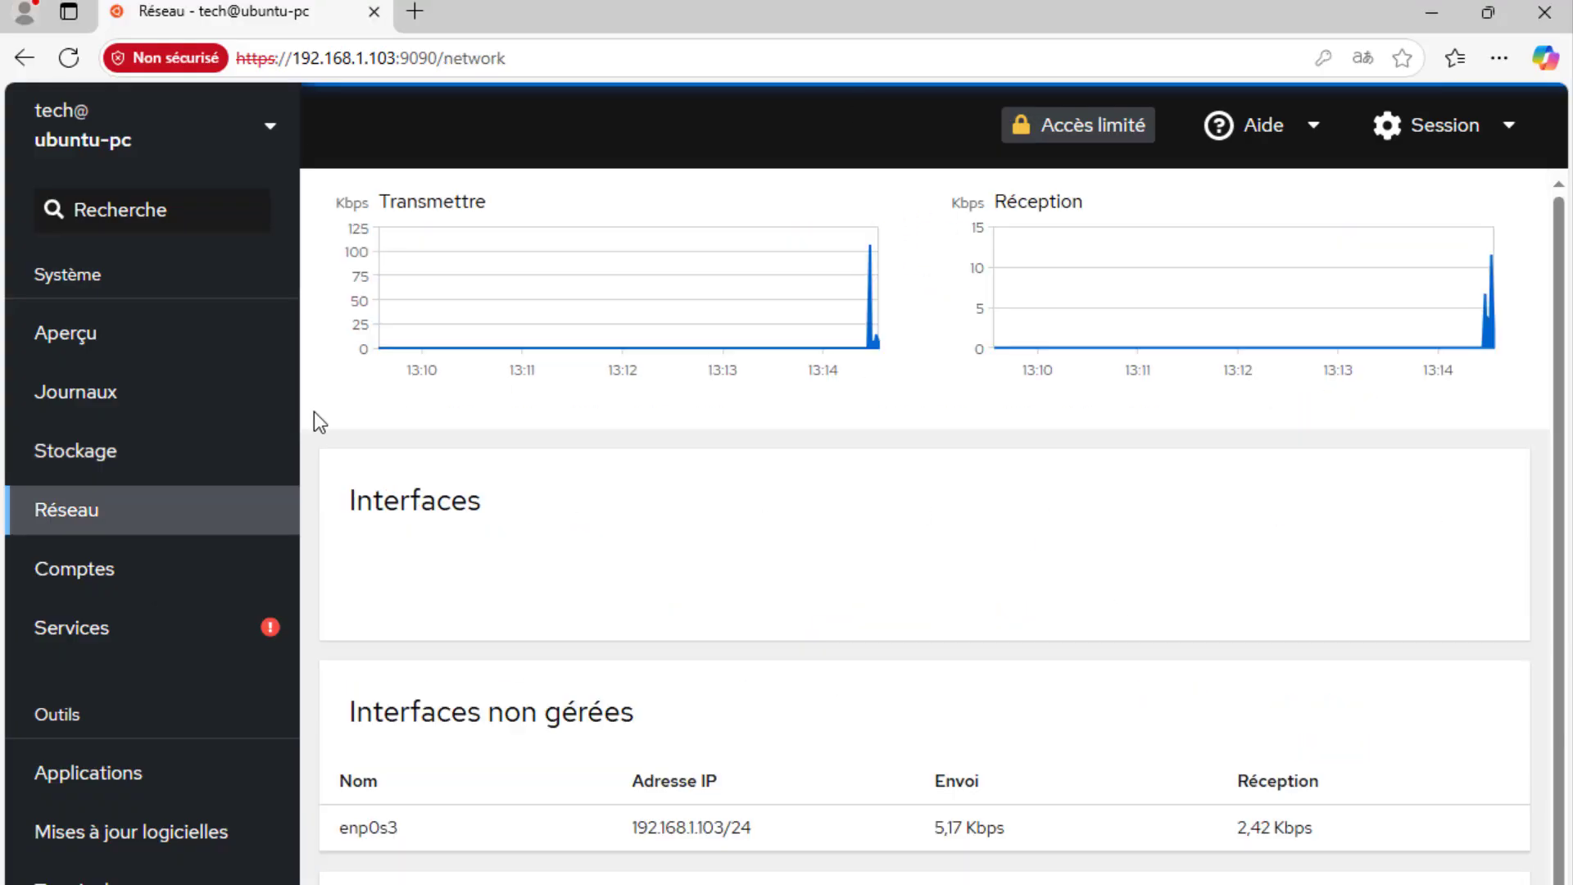
click(119, 577)
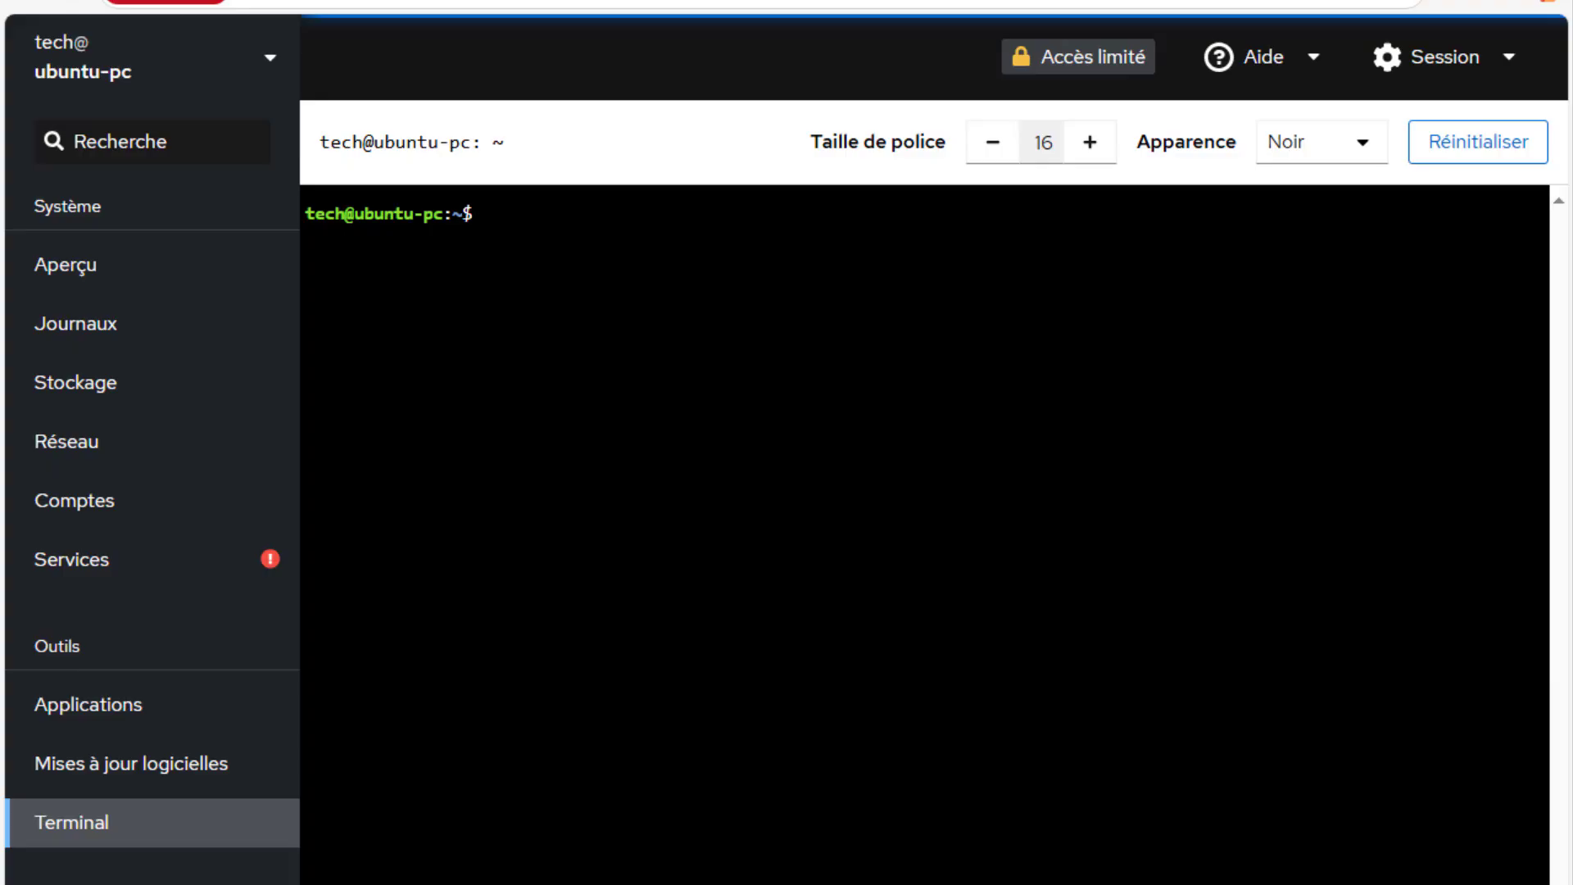
text(ip a)
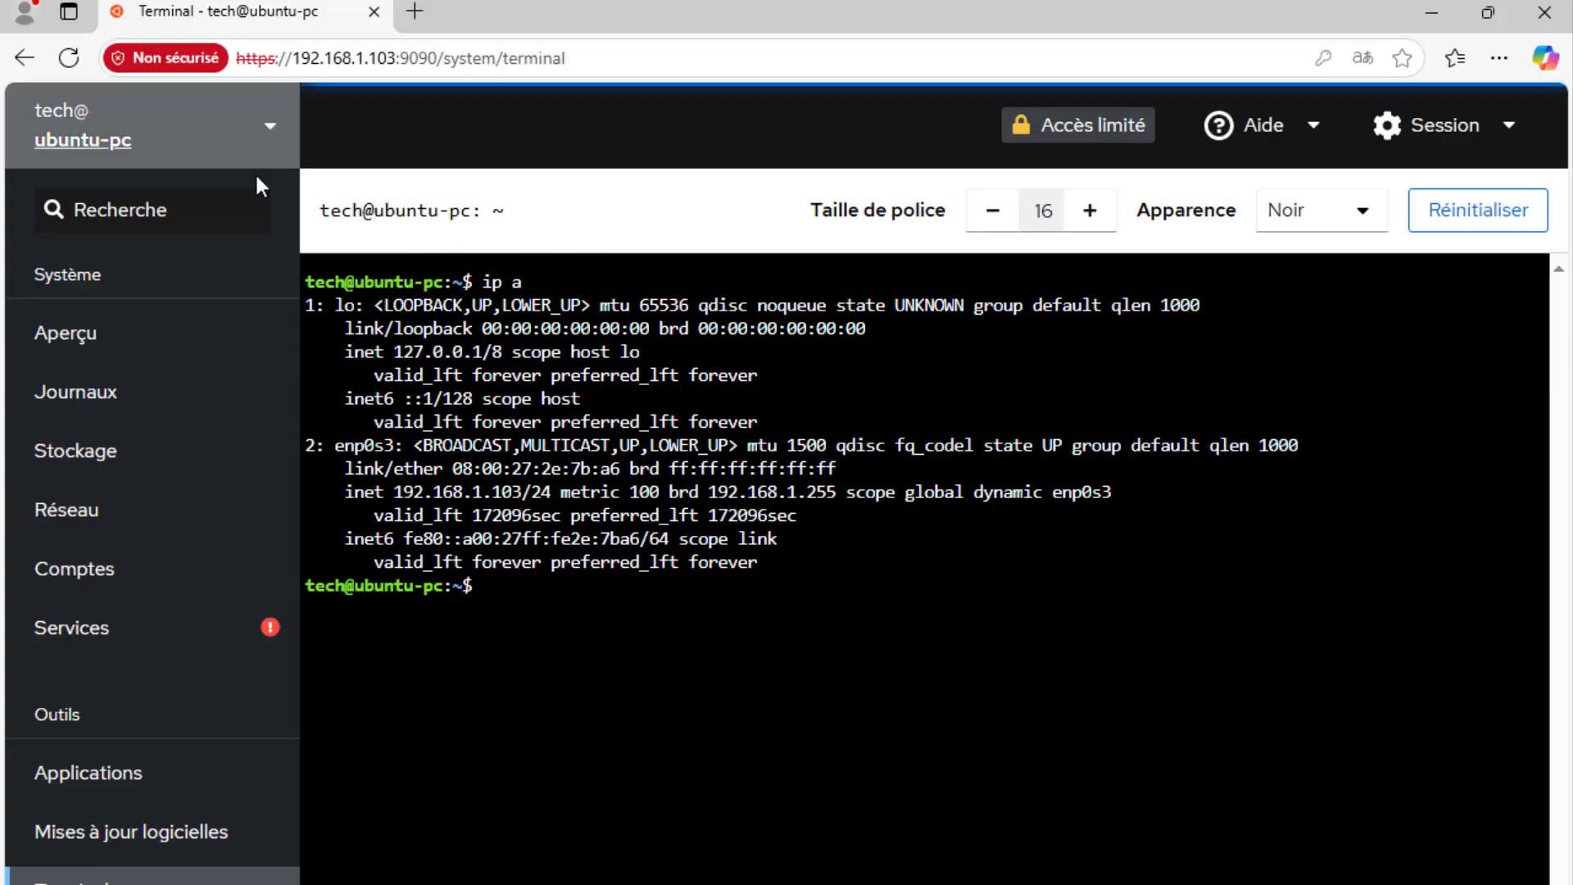
Add a new host to the web console with address 192.168.1.101 and user name tech.
click(269, 131)
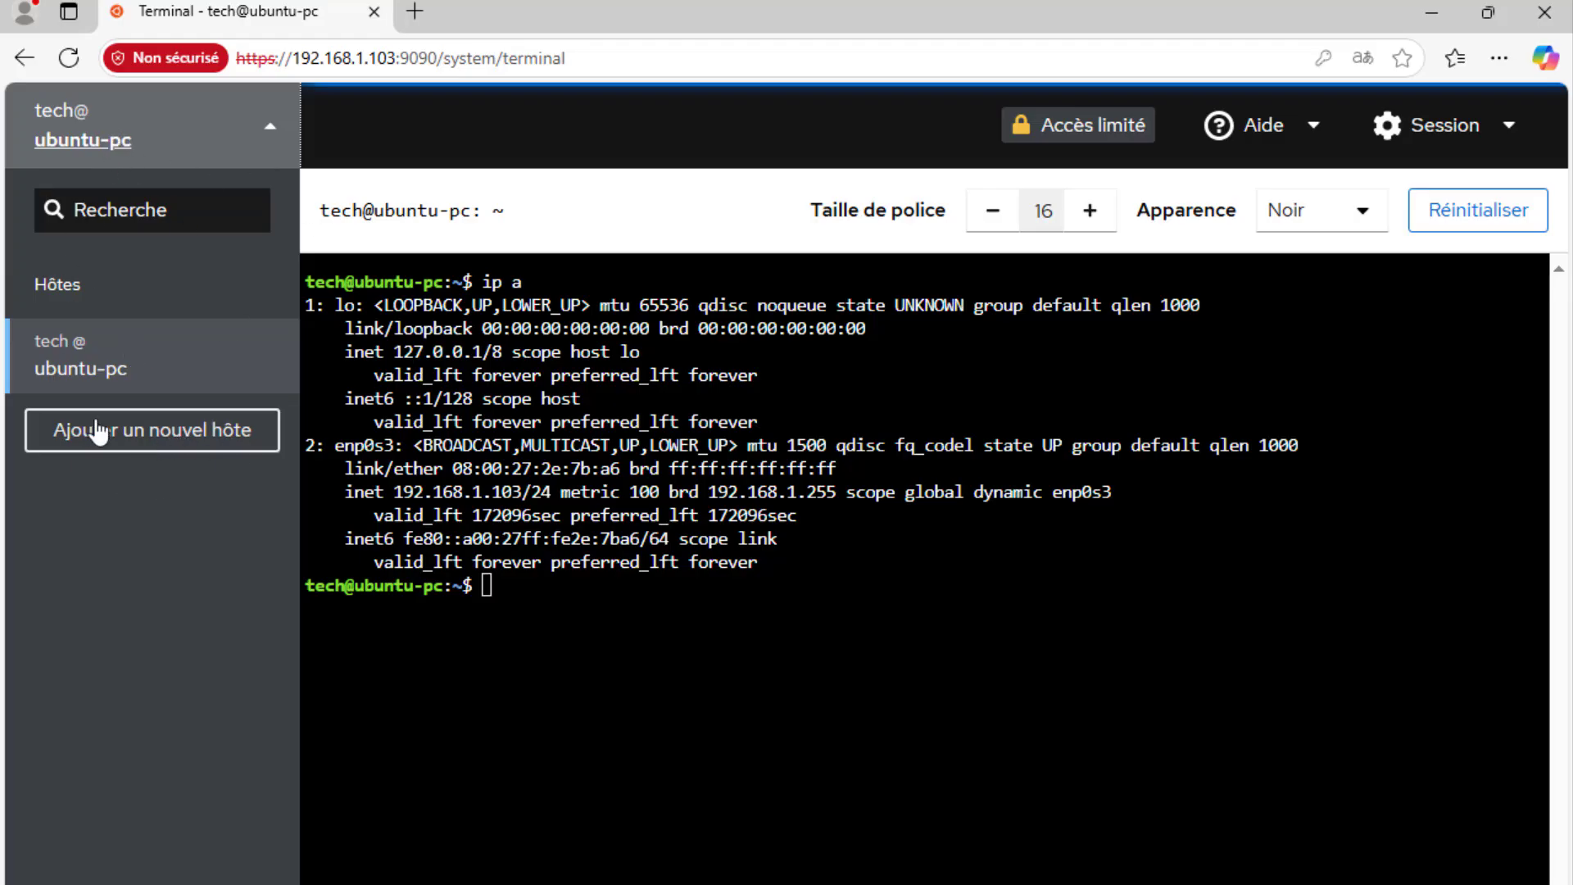
click(177, 447)
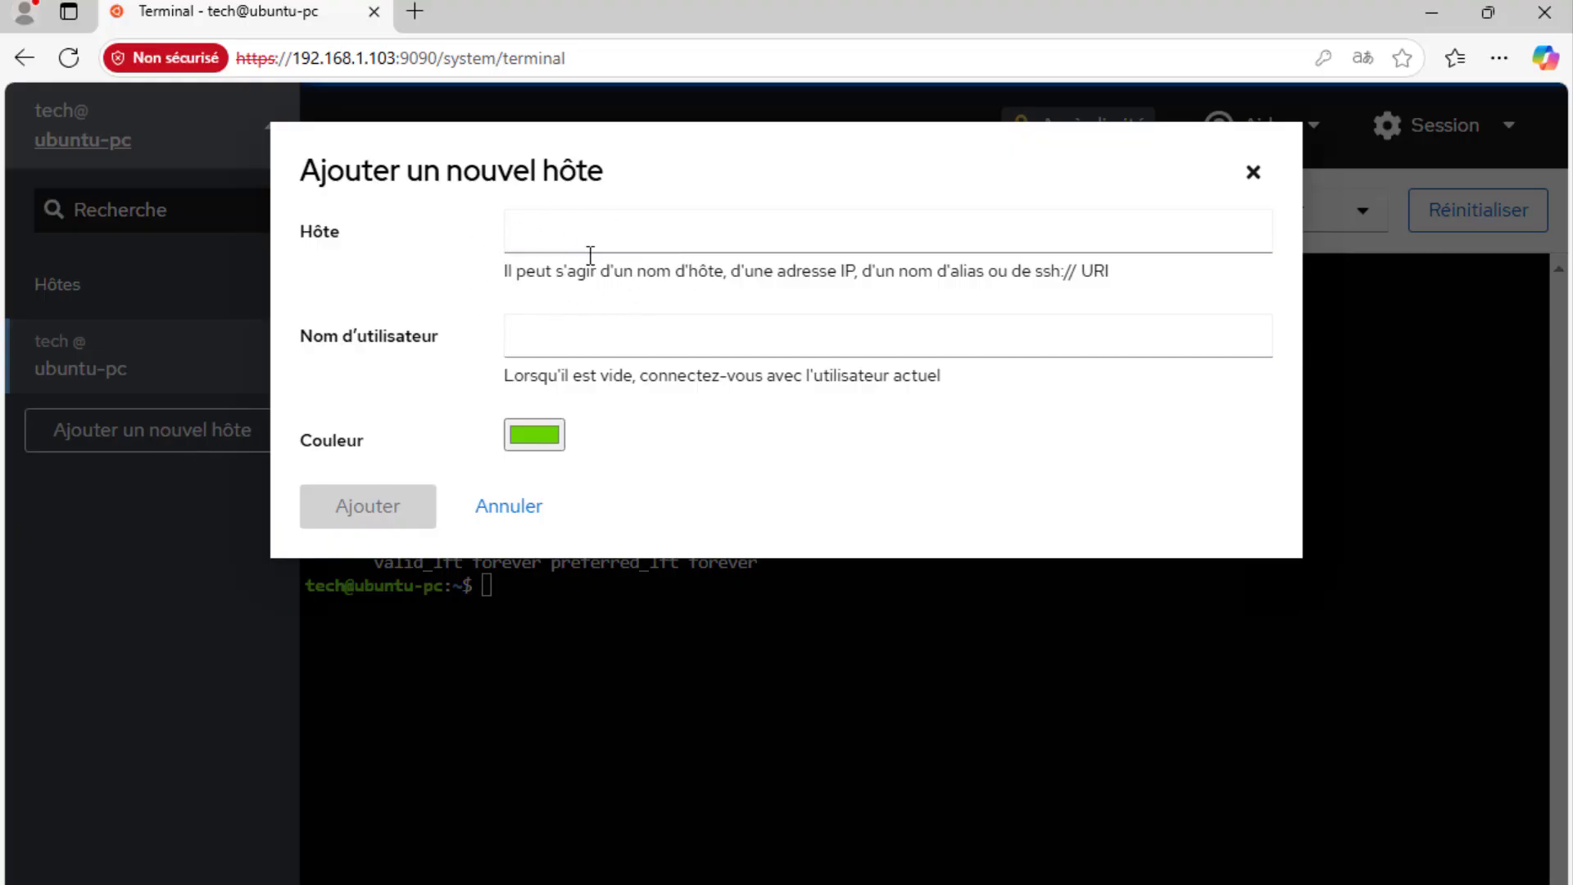
click(544, 238)
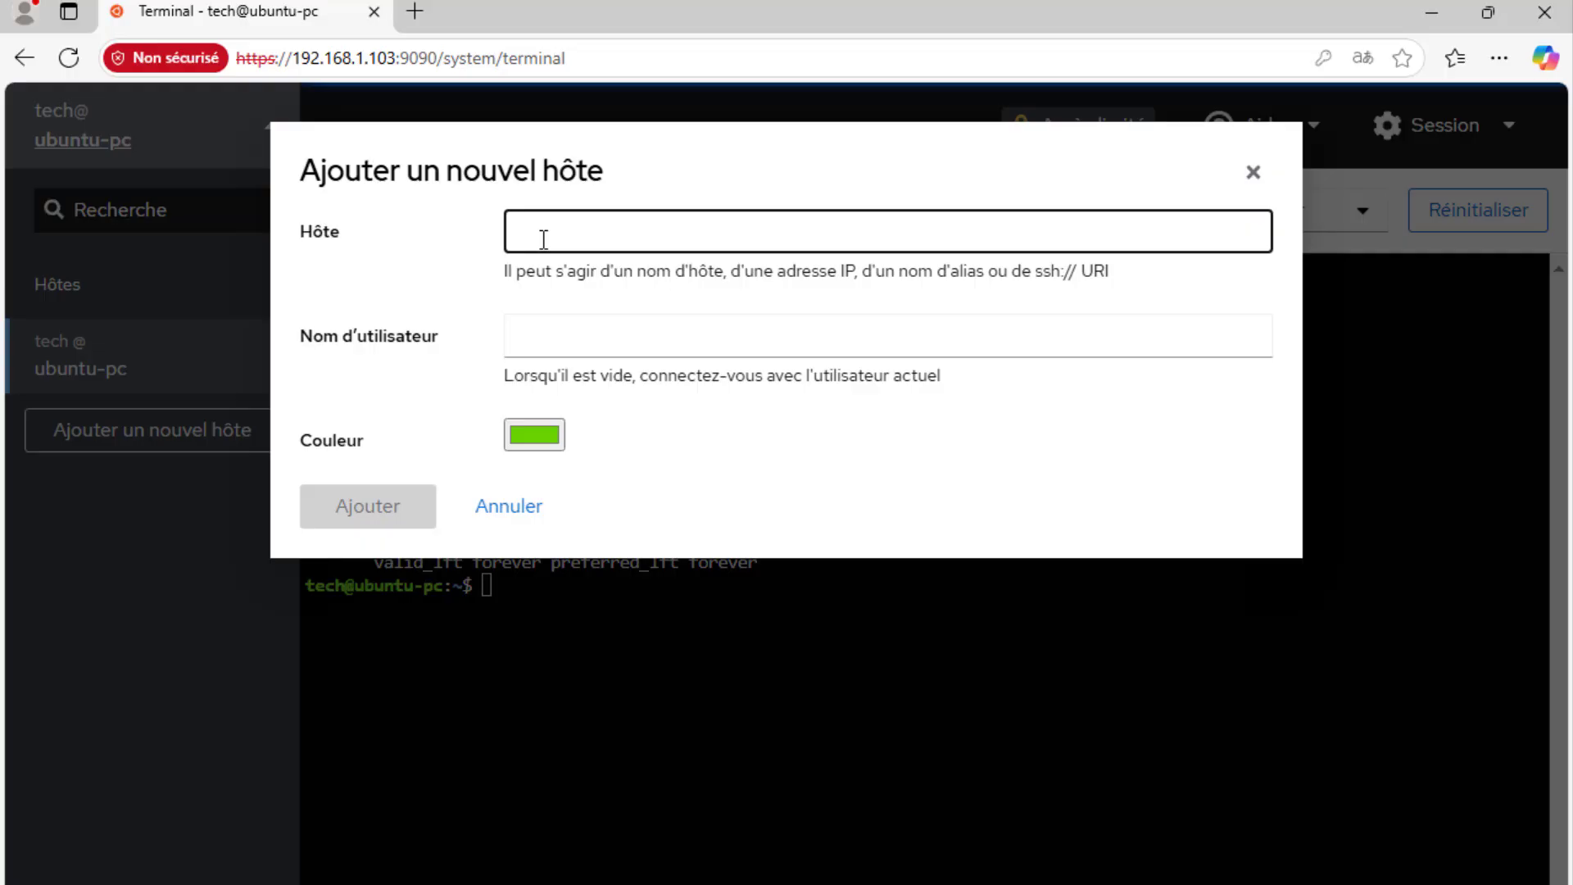
text(1)
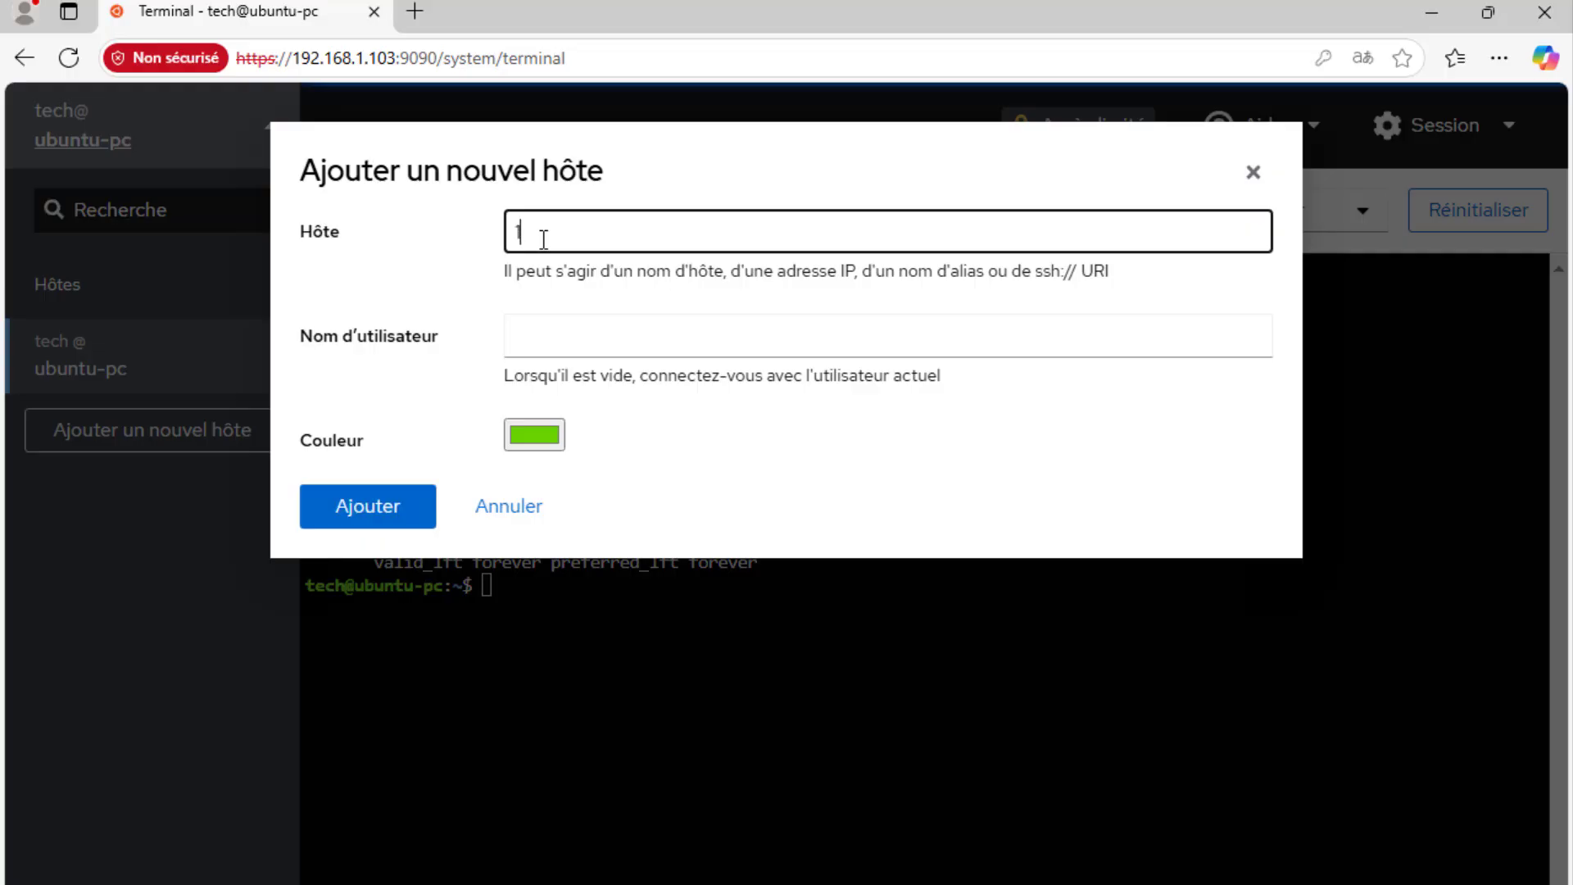
text(92.168.1.101)
click(568, 345)
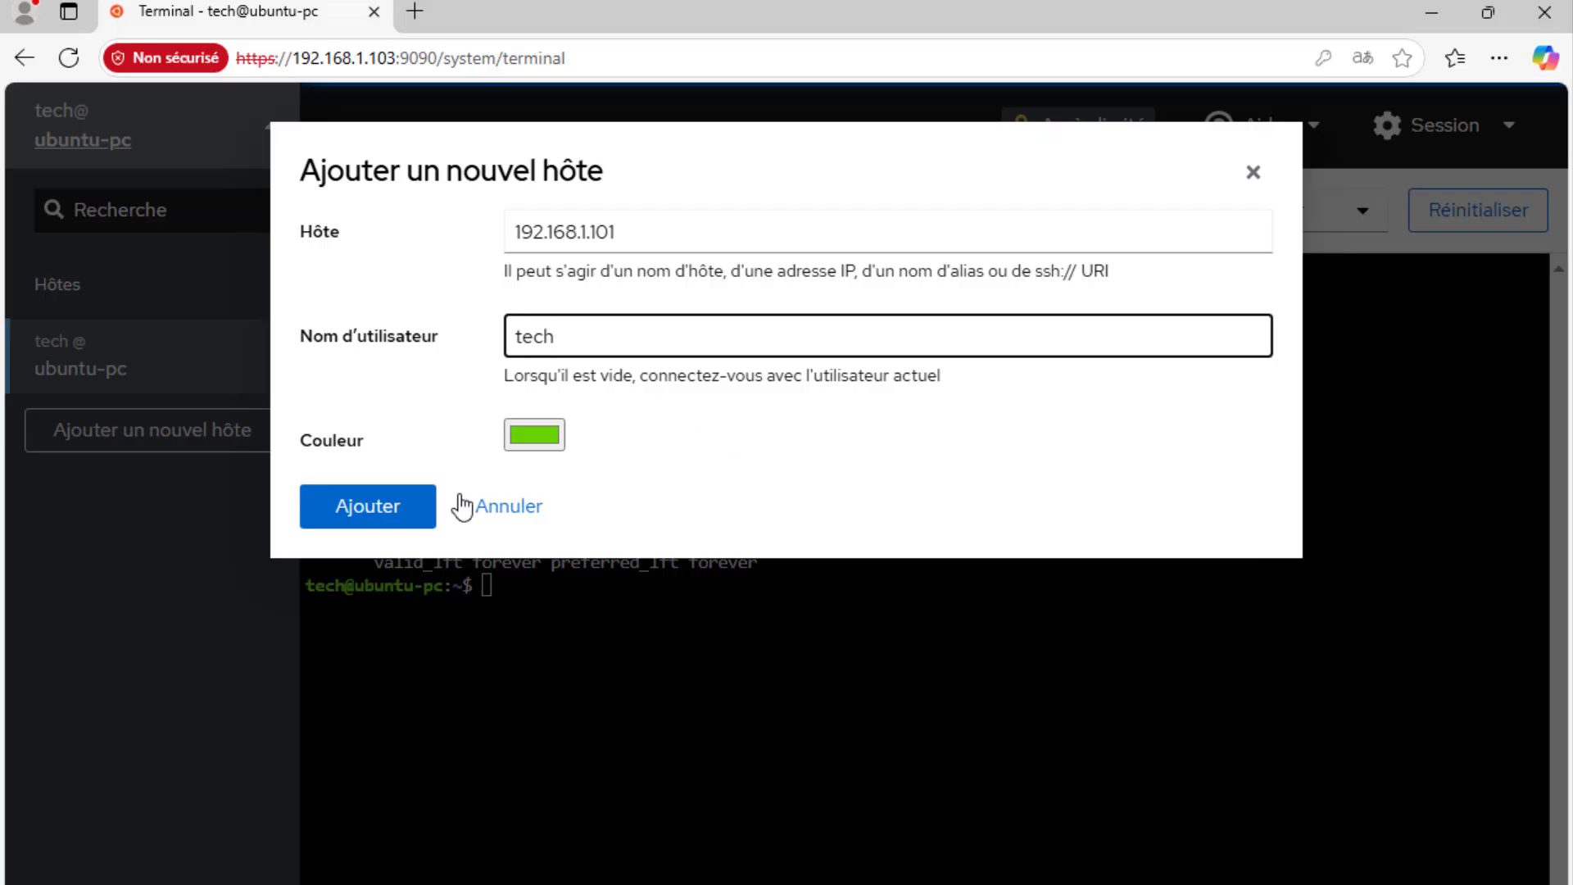
click(385, 510)
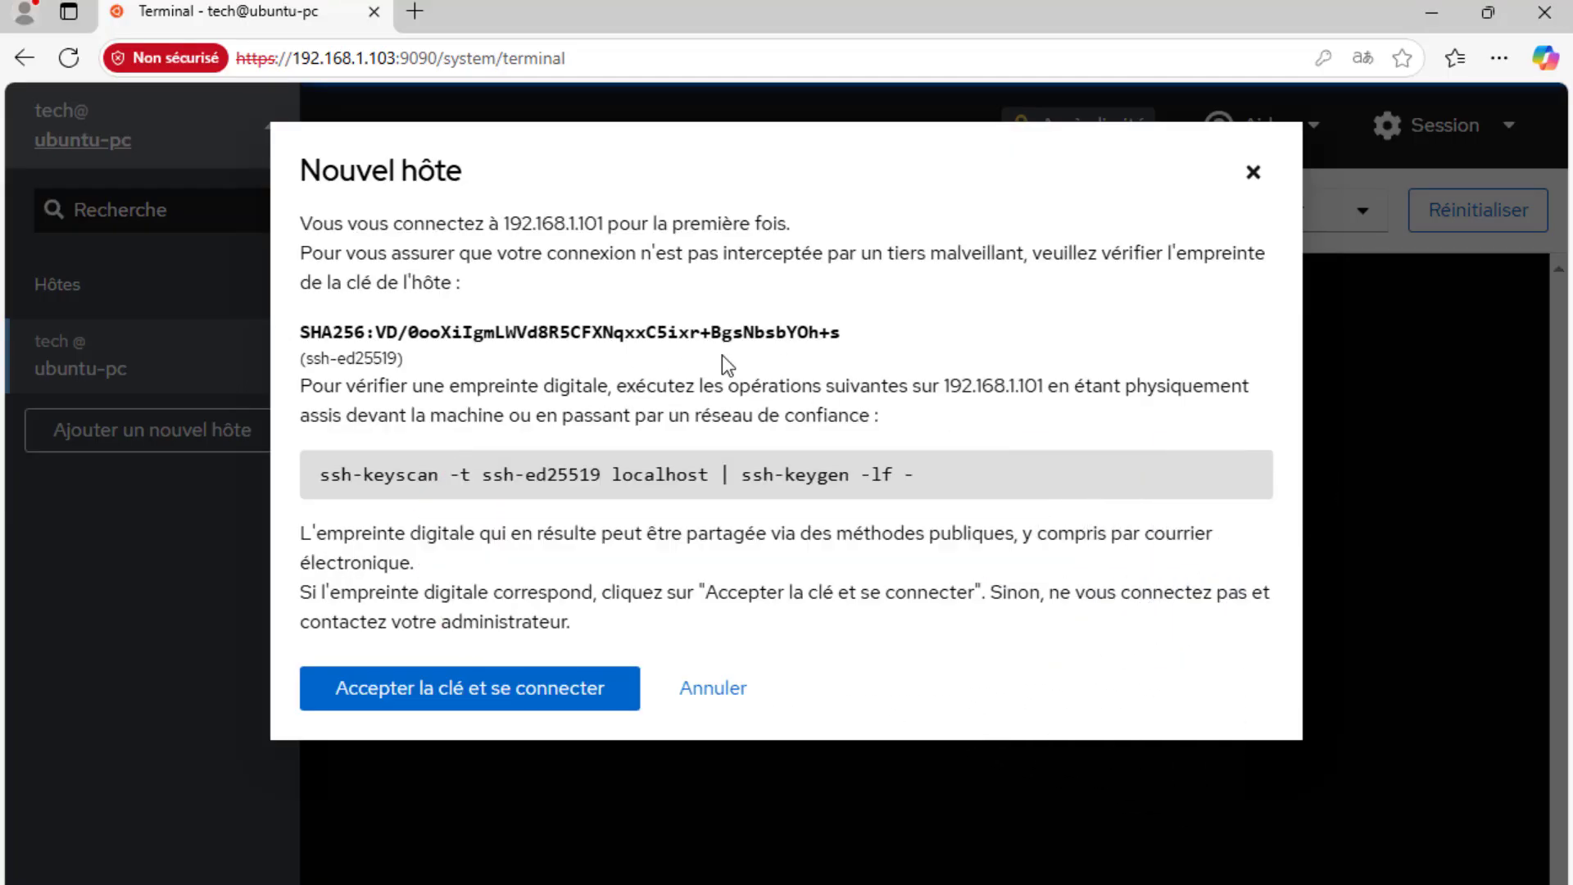
Connect to 192.168.1.101 by accepting its host key and entering the account password, and switch the console to that host.
click(518, 692)
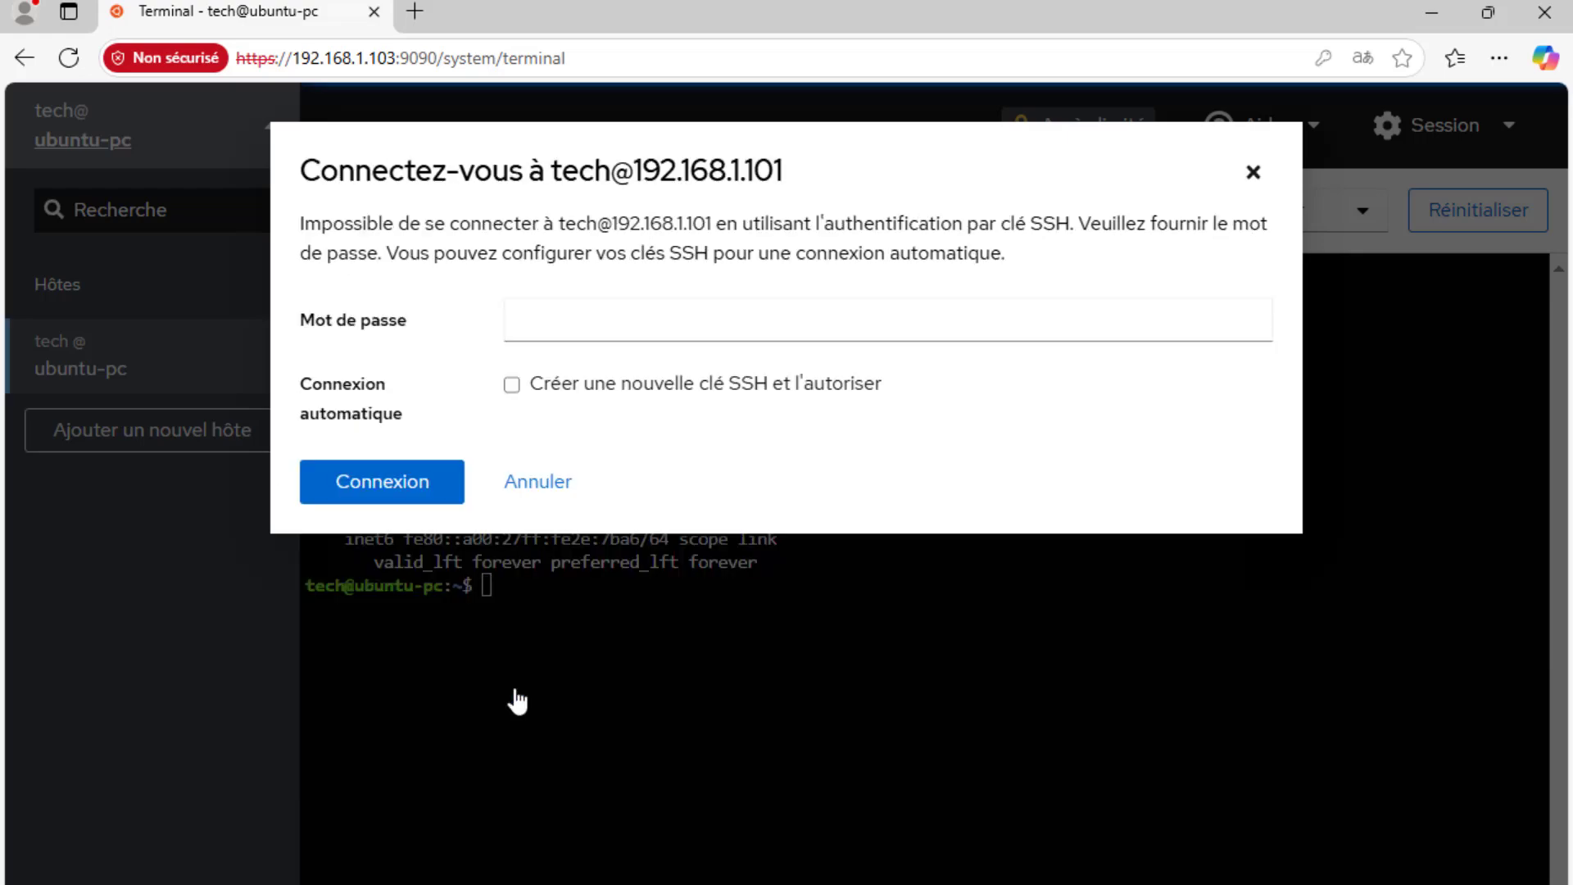
click(540, 325)
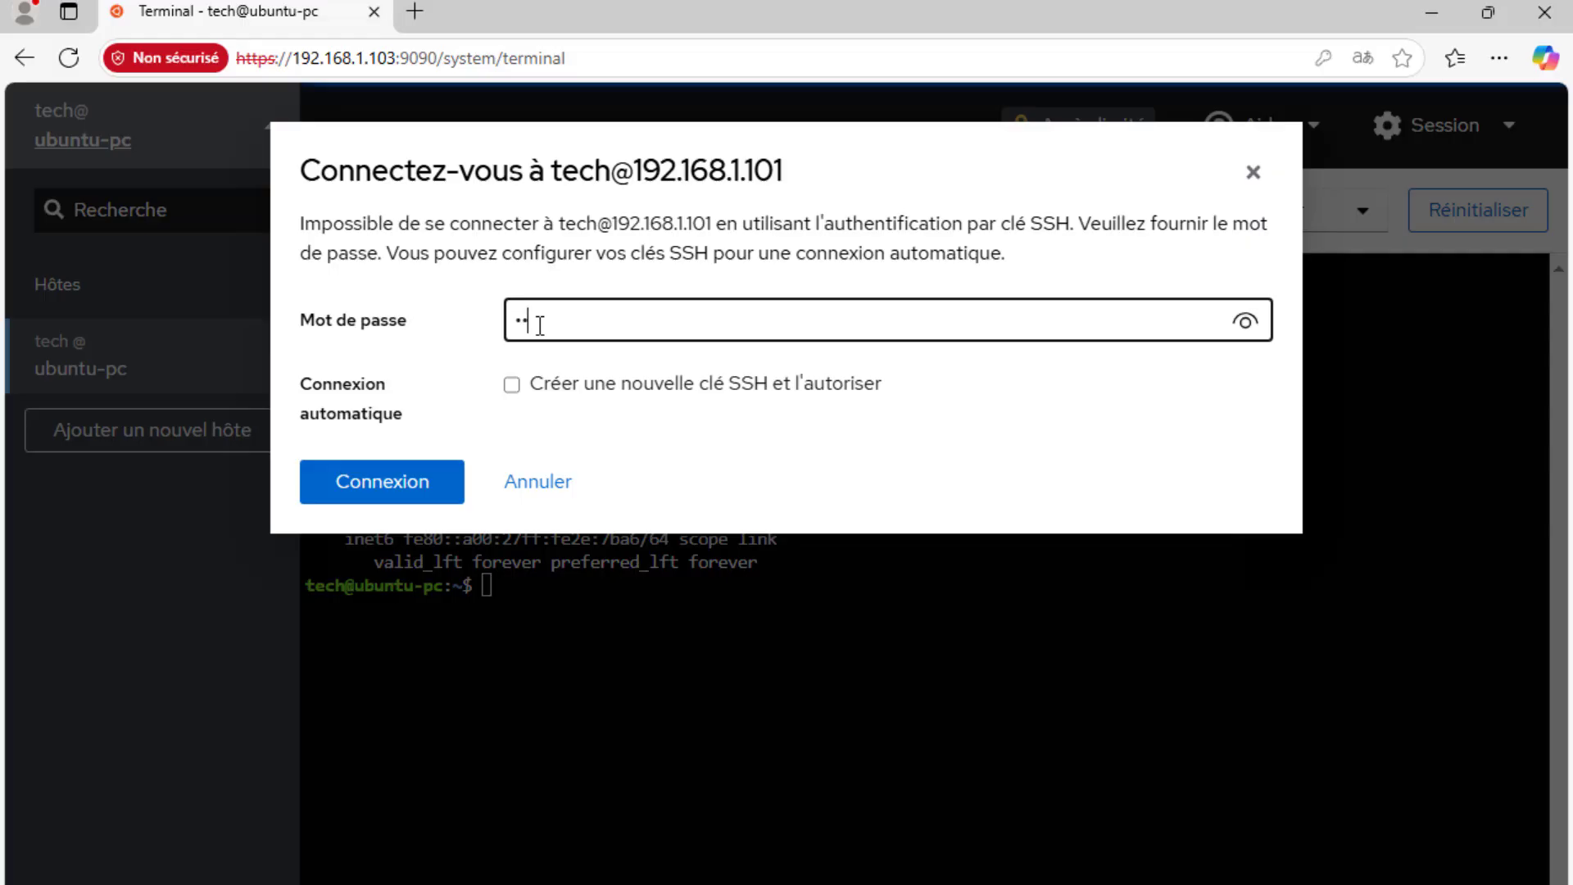
click(393, 493)
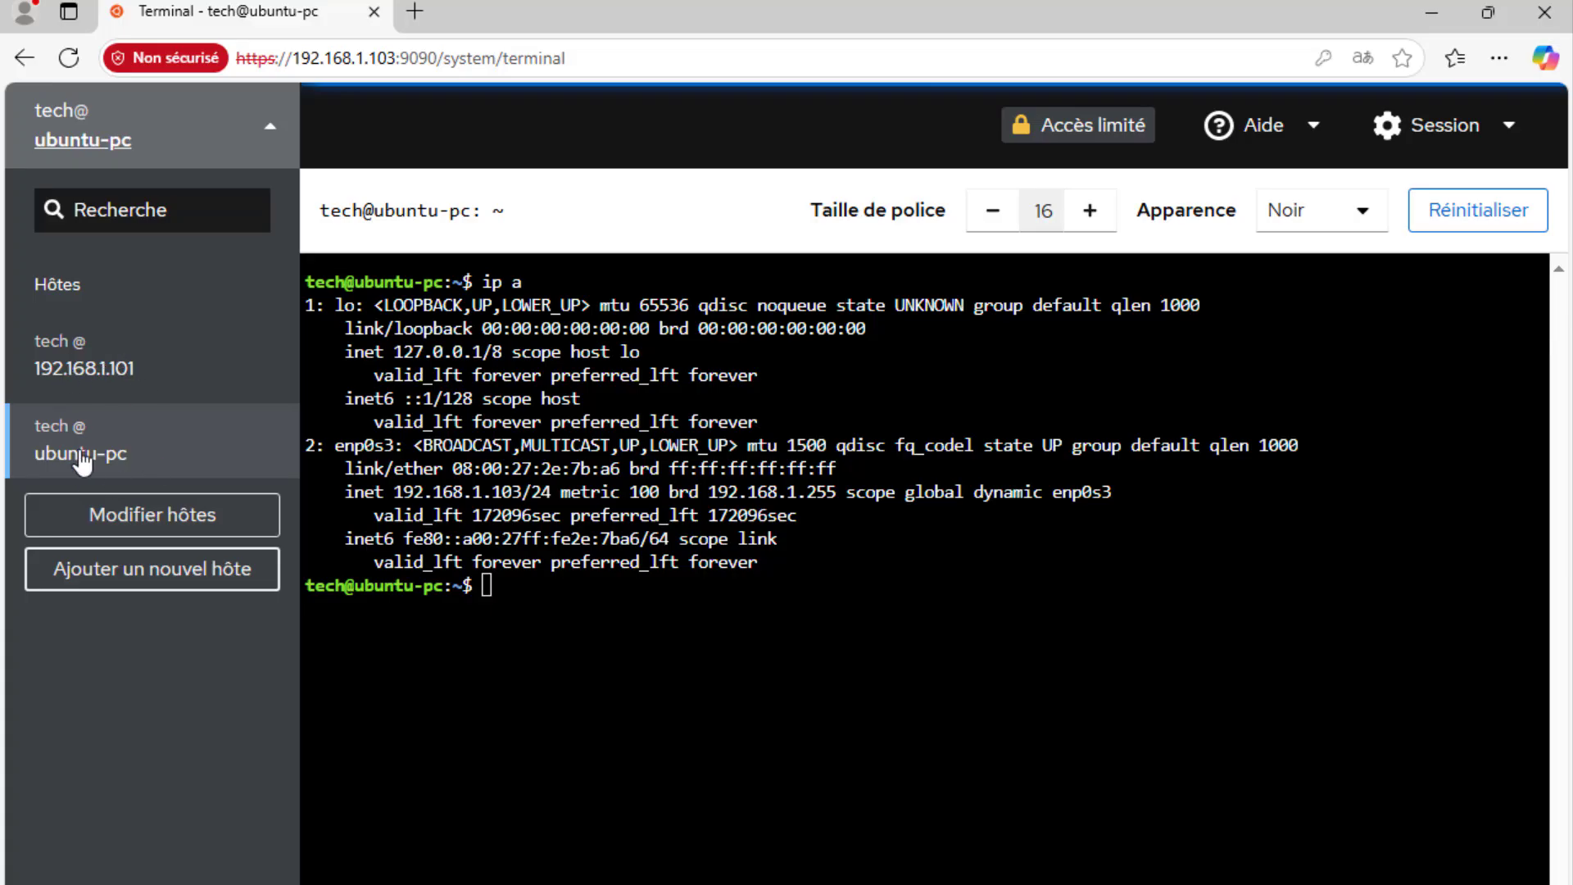
click(137, 366)
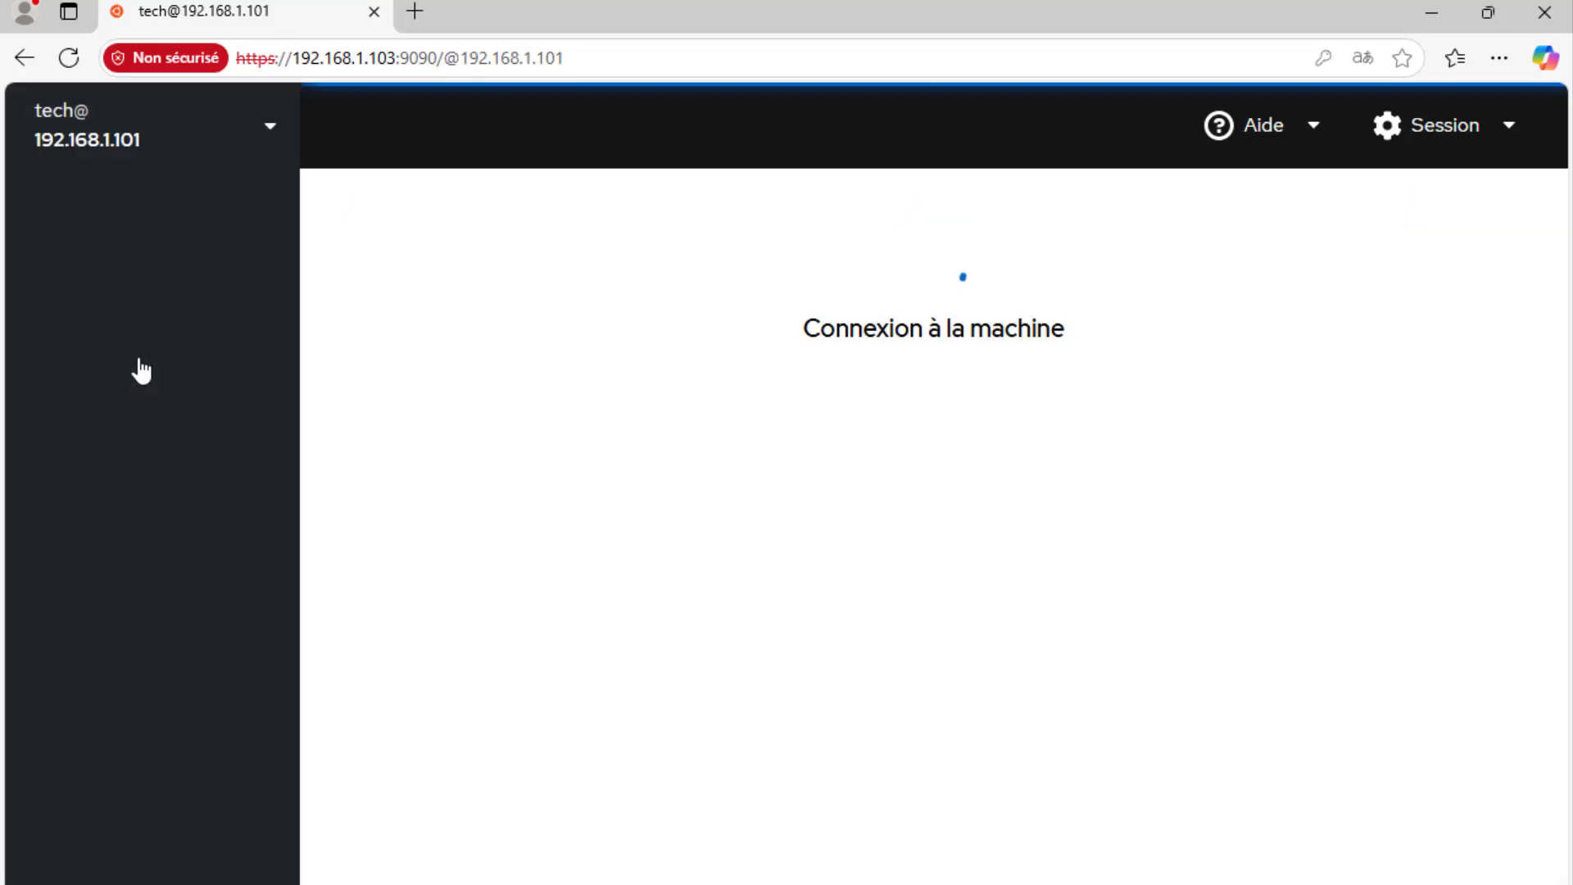